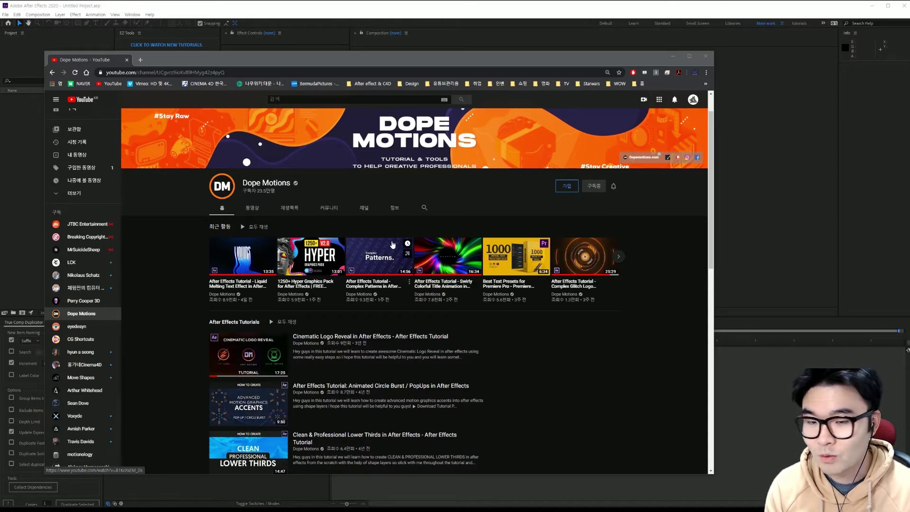
# Page through the Dope Motions channel's recent videos, then minimize Chrome to reveal After Effects.
pyautogui.click(618, 259)
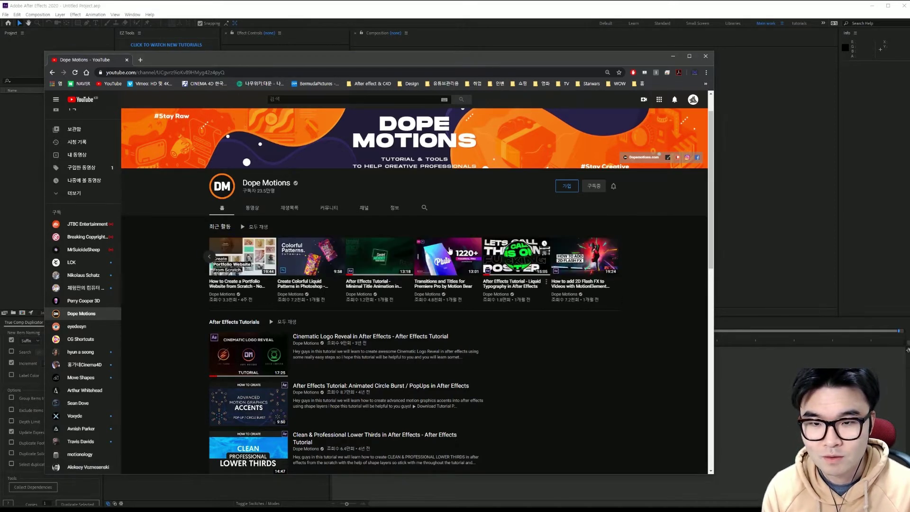
pyautogui.click(209, 256)
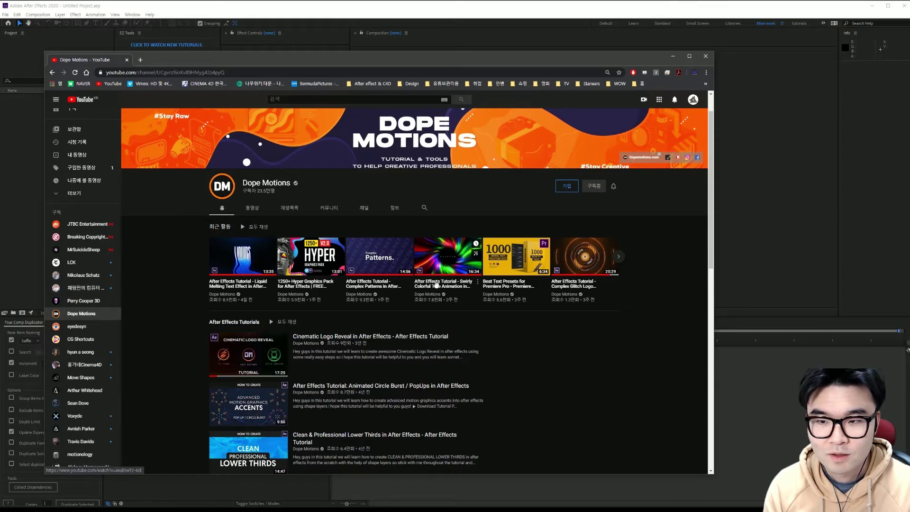
pyautogui.click(671, 56)
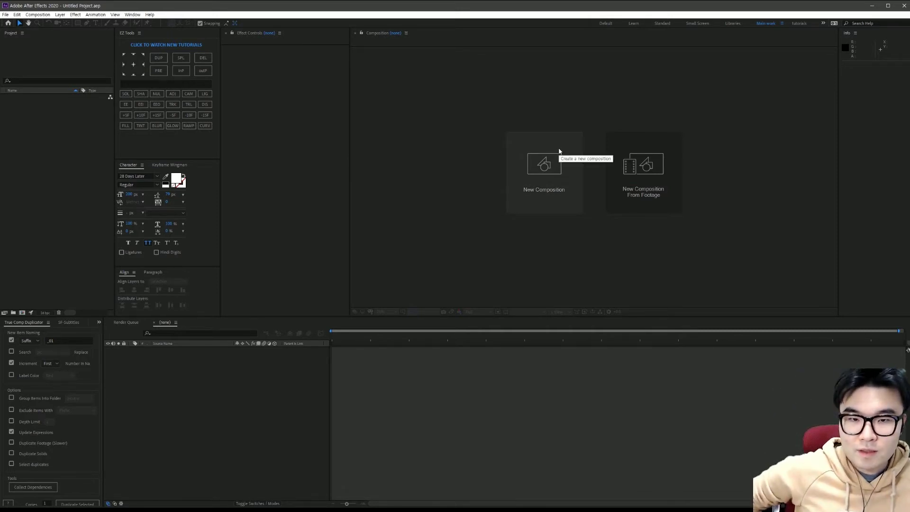
# Create a composition named 메인 at 1920×1080, 30 fps, 10 seconds long.
pyautogui.click(552, 182)
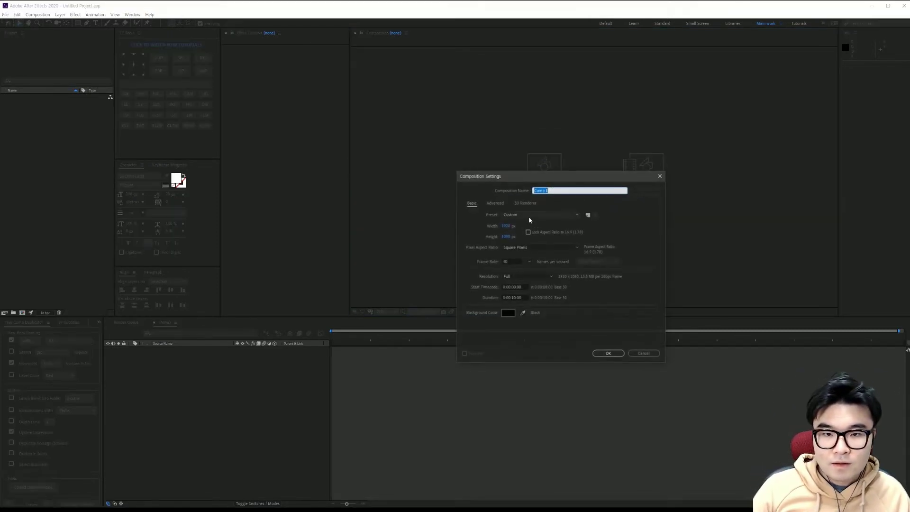
pyautogui.write('a')
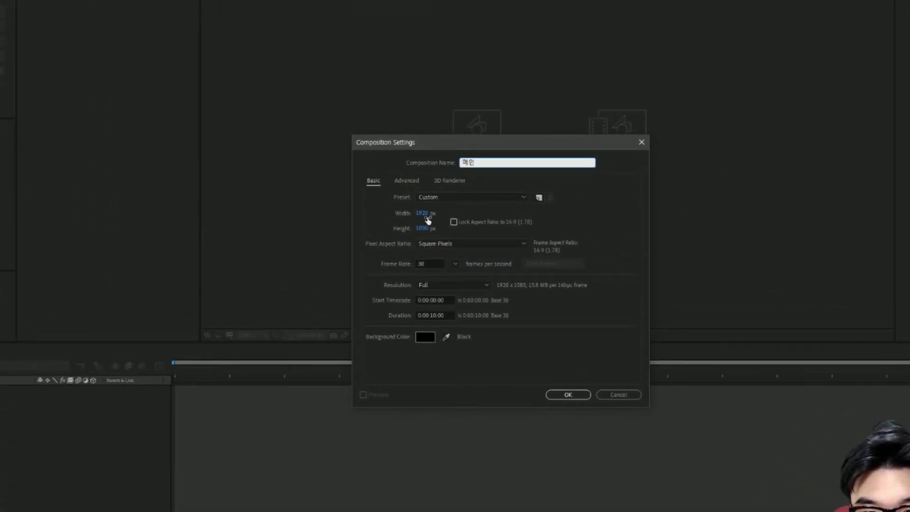
pyautogui.write('ㄴ')
pyautogui.click(568, 394)
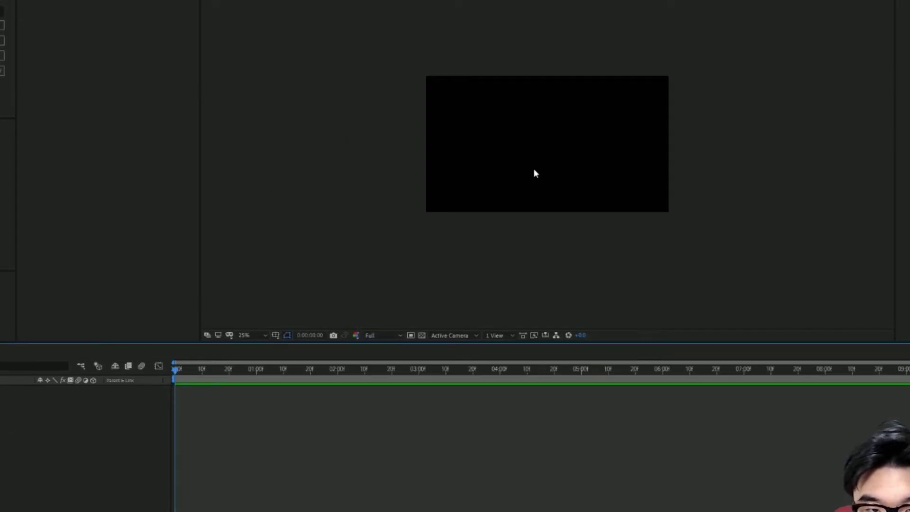
pyautogui.scroll(2, 535, 173)
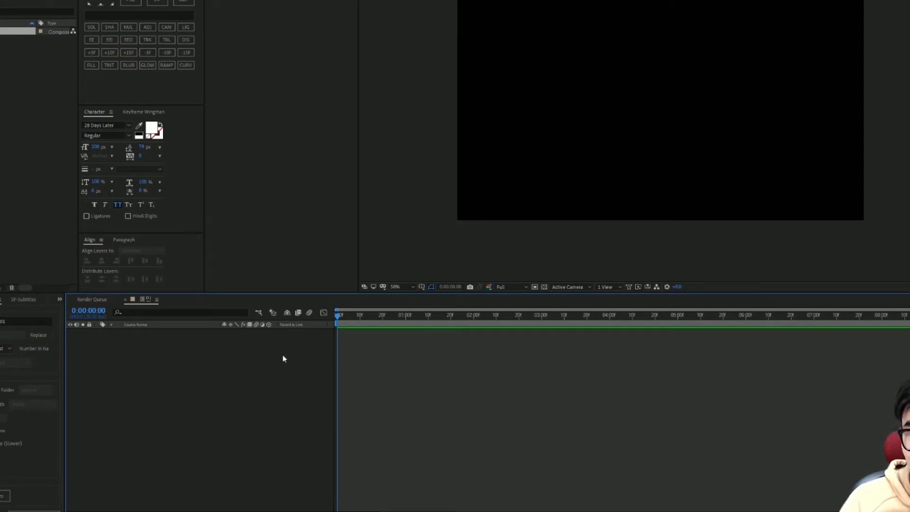
# Add a new full-frame solid layer named 배경 to the timeline.
pyautogui.rightClick(283, 356)
pyautogui.moveTo(370, 360)
pyautogui.click(467, 382)
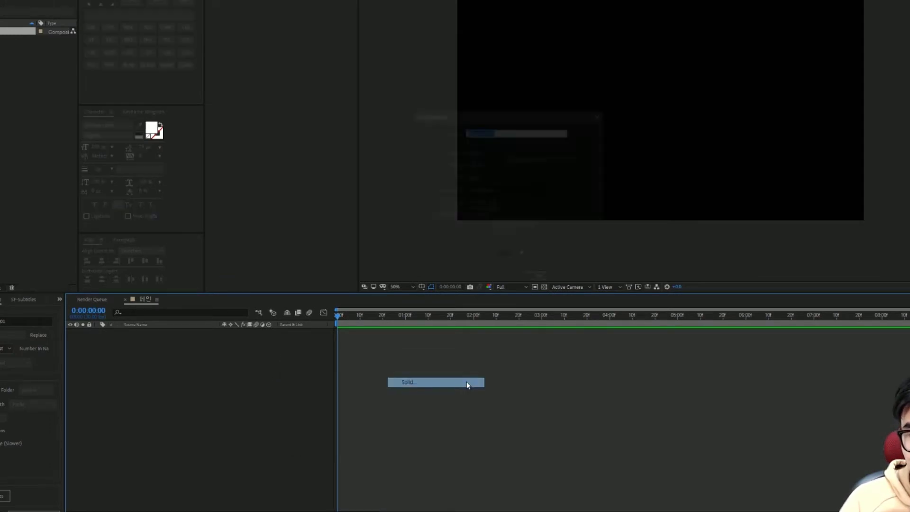
pyautogui.write('배')
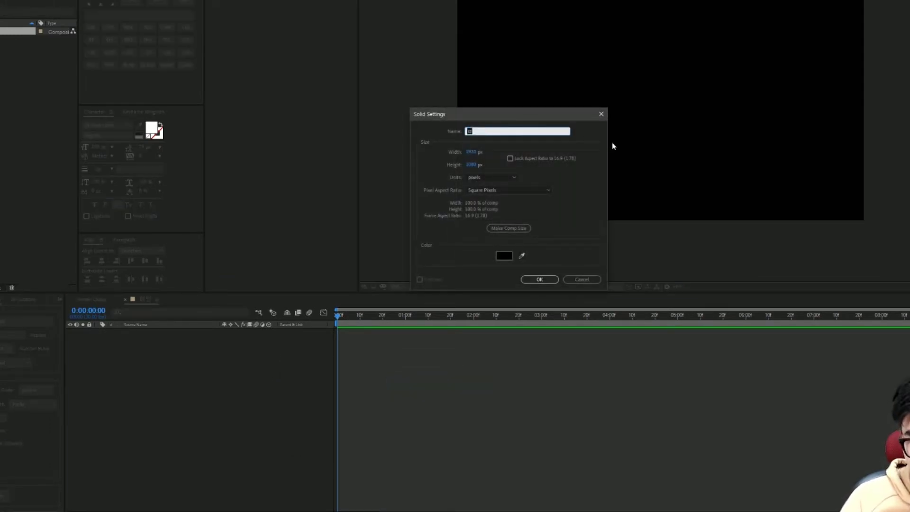
pyautogui.write('경')
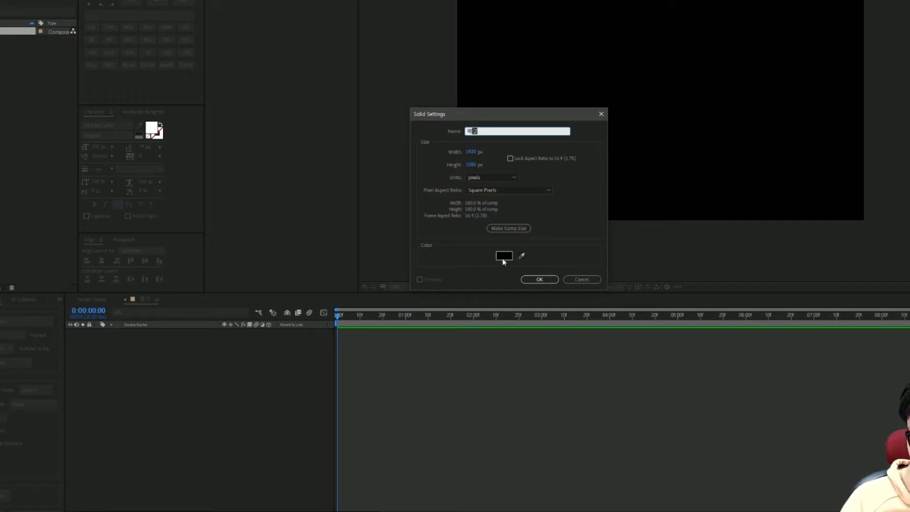
pyautogui.click(536, 279)
# Apply the Gradient Ramp effect to the 배경 solid.
pyautogui.click(234, 353)
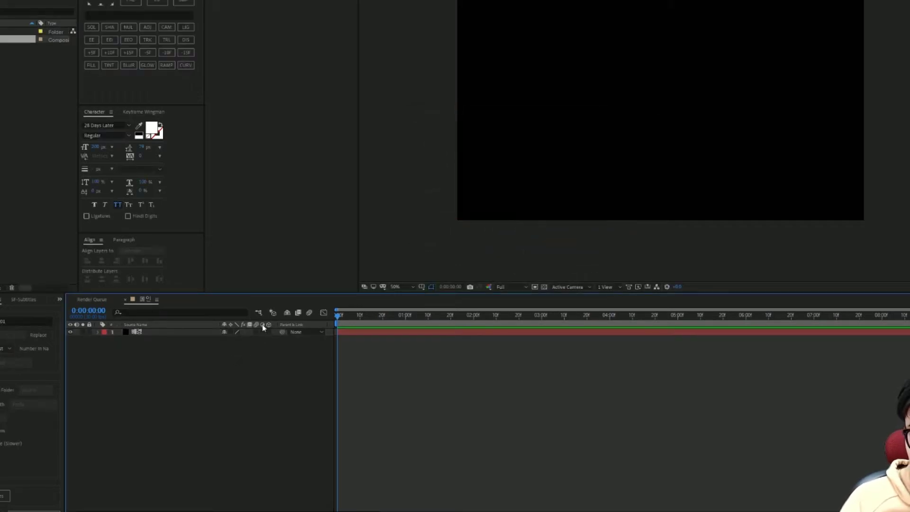
pyautogui.click(183, 331)
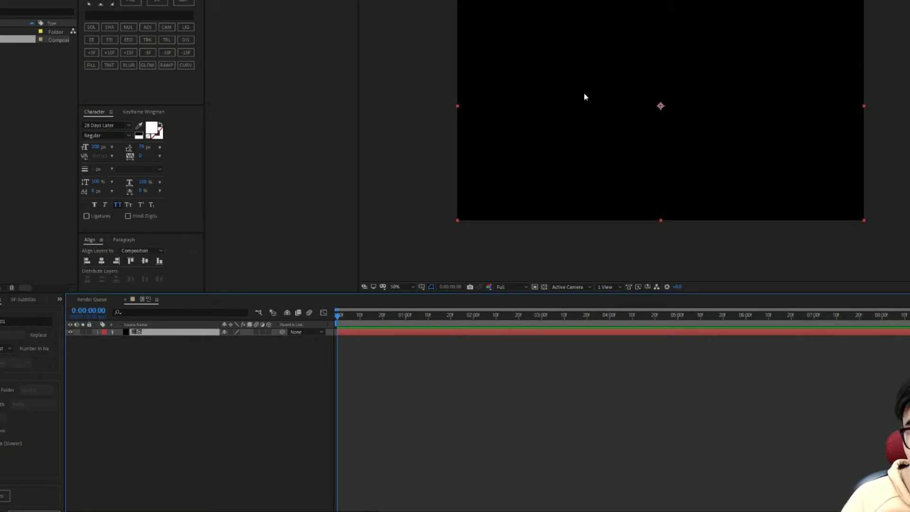
pyautogui.hotkey('ctrl', 'space')
pyautogui.write('g')
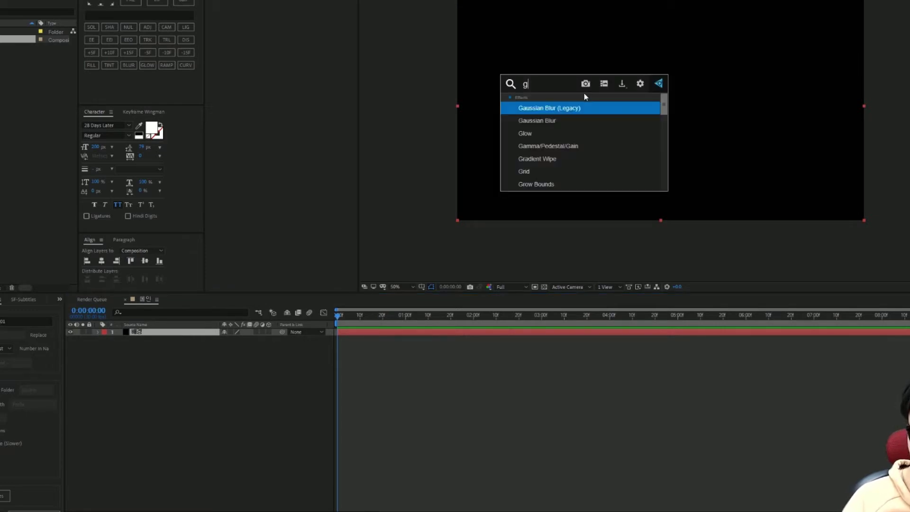
pyautogui.write('rad')
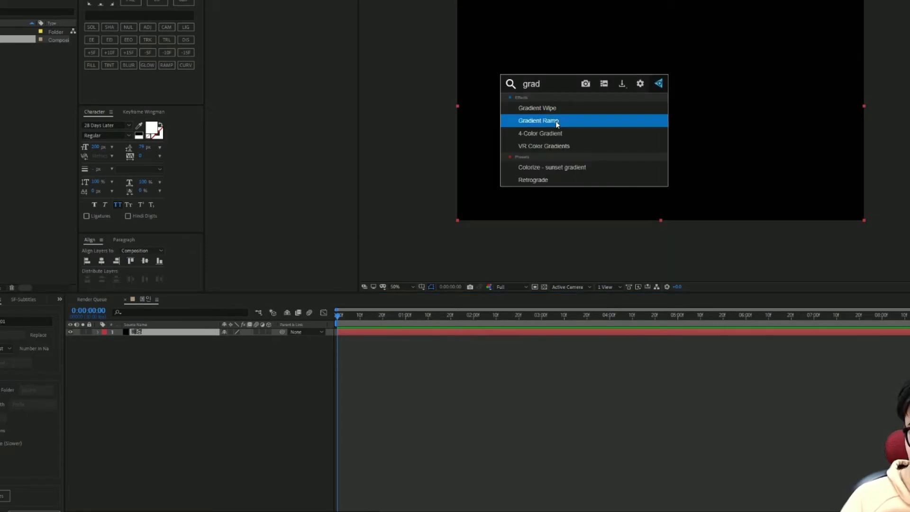
pyautogui.click(532, 121)
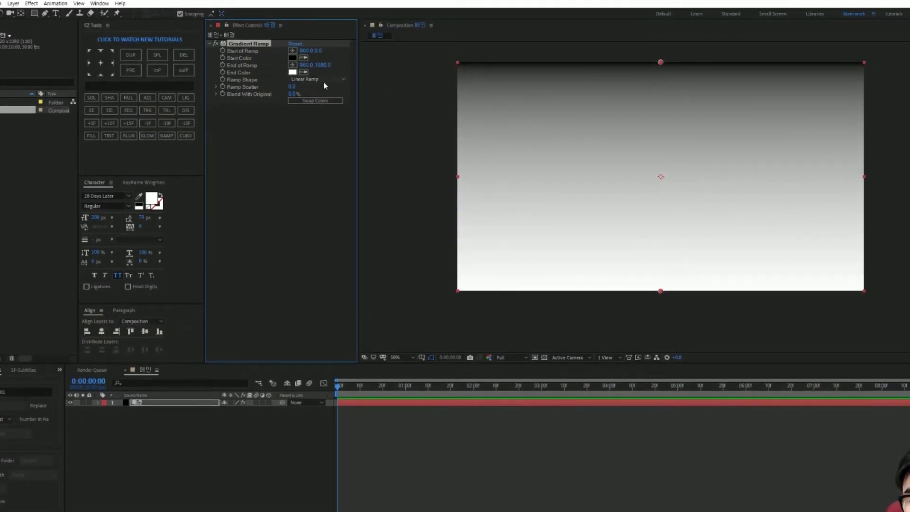
# Make the Gradient Ramp a Radial Ramp with dark blue start and end colours.
pyautogui.click(317, 80)
pyautogui.click(315, 99)
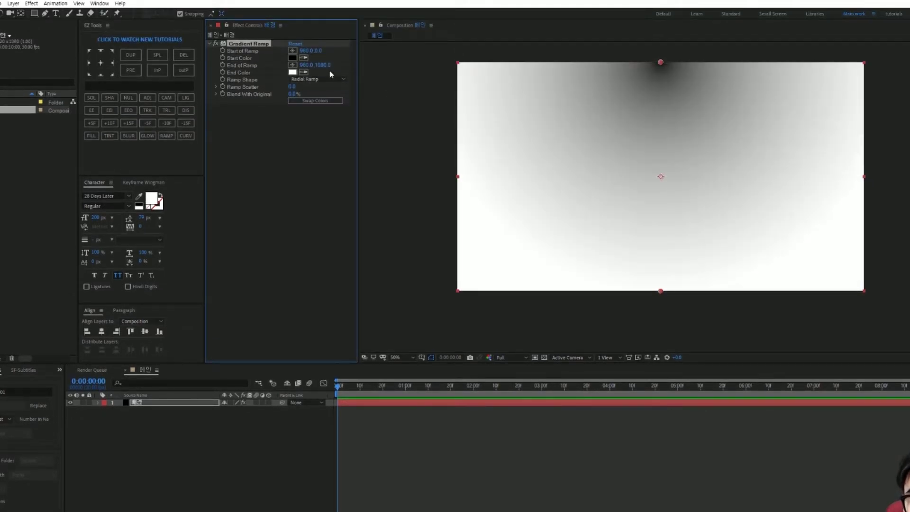
pyautogui.click(292, 58)
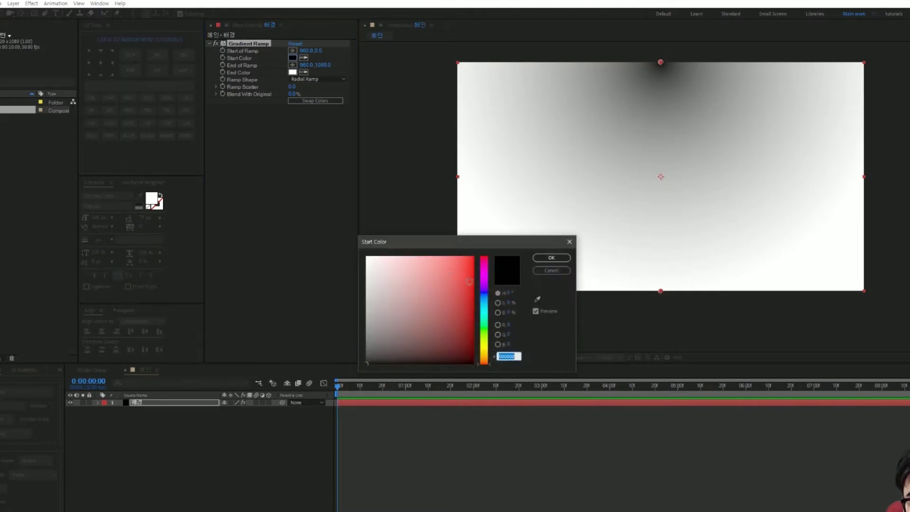
pyautogui.click(484, 295)
pyautogui.click(473, 352)
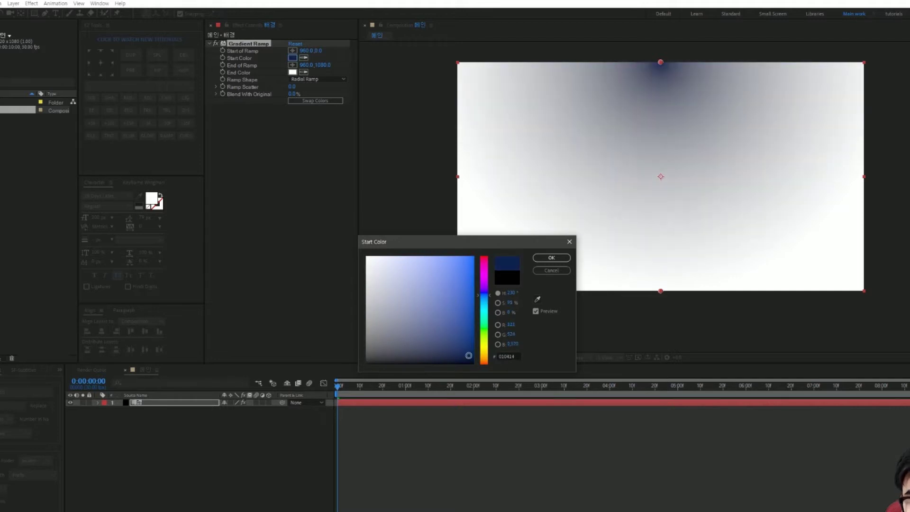
pyautogui.click(551, 257)
pyautogui.click(292, 72)
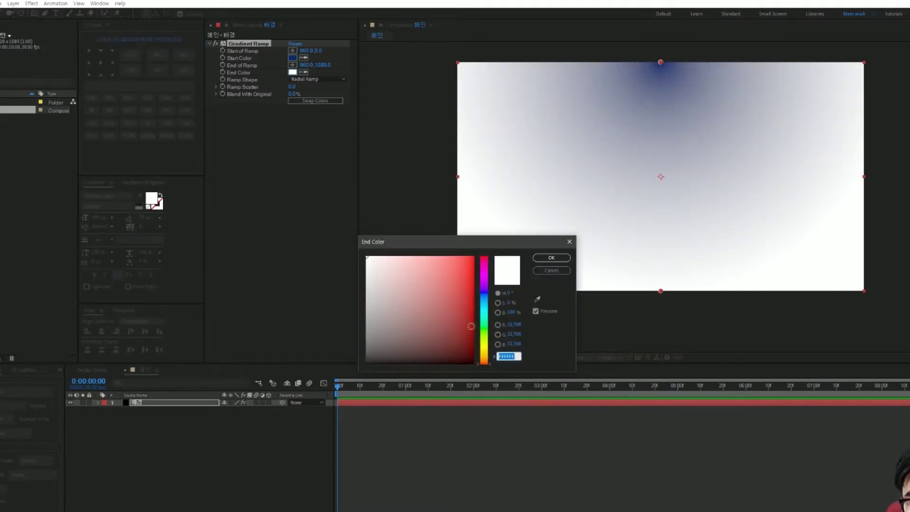
pyautogui.click(484, 295)
pyautogui.click(474, 363)
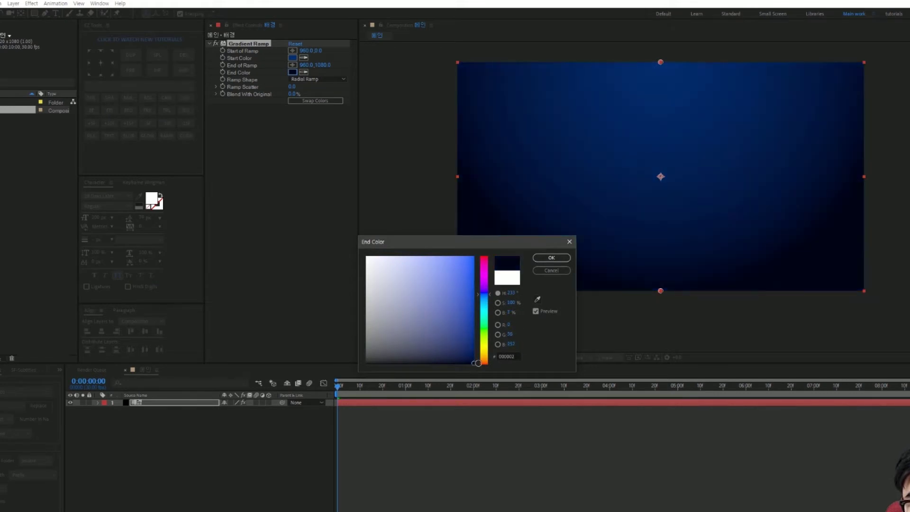
pyautogui.click(473, 360)
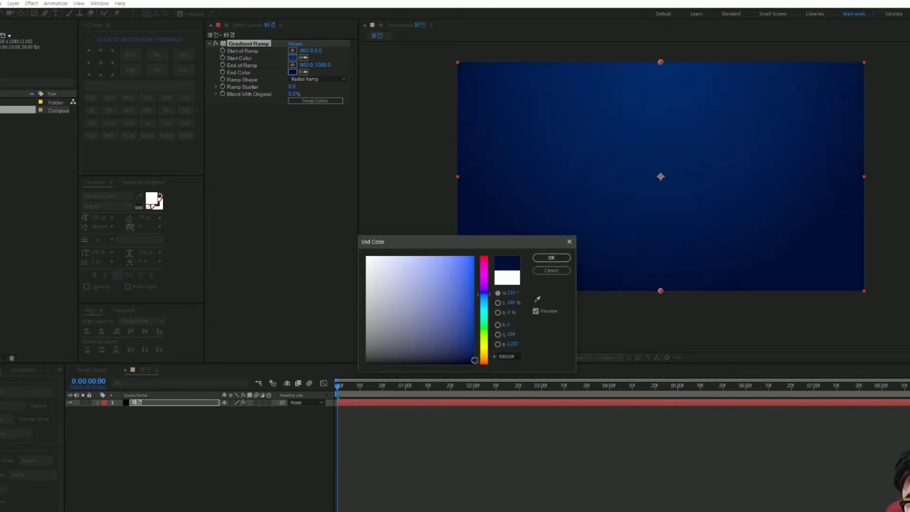
pyautogui.click(564, 259)
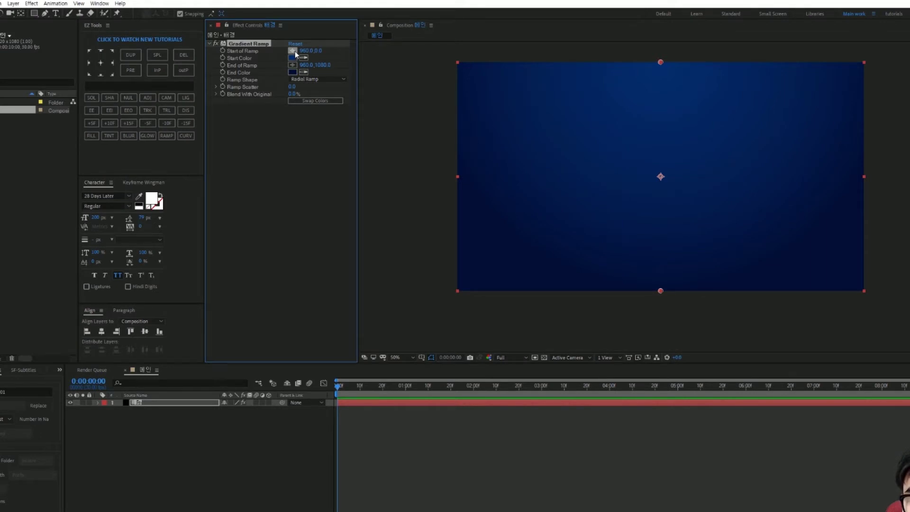
# Move the ramp start to -126,-42 and end to 2002,1166, beyond the frame corners.
pyautogui.click(293, 50)
pyautogui.click(430, 53)
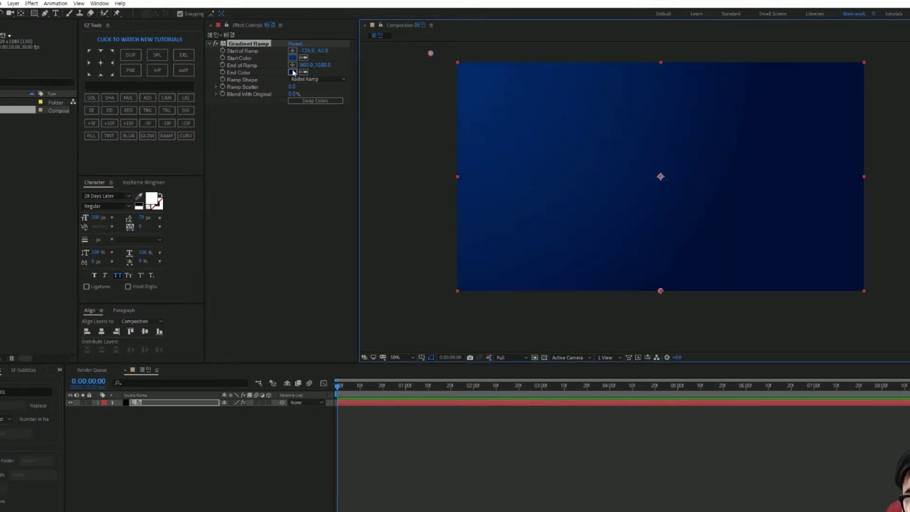
pyautogui.click(292, 65)
pyautogui.click(881, 309)
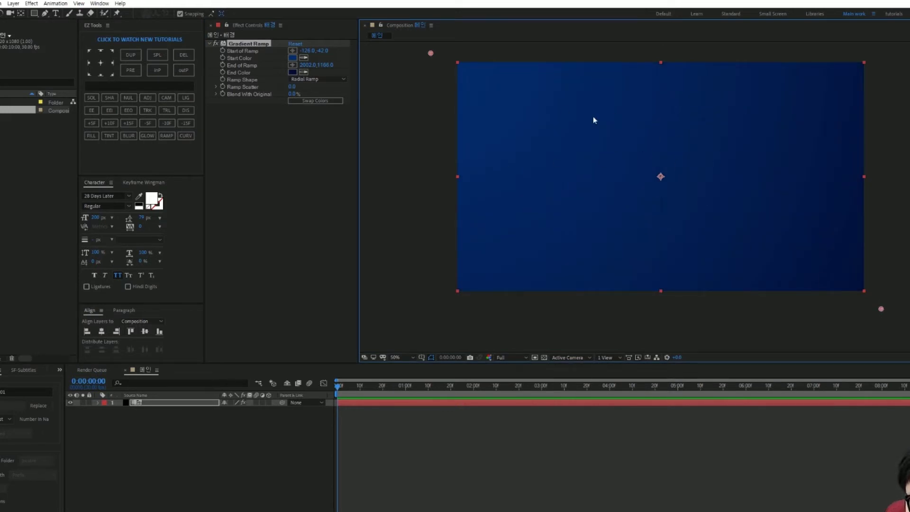
pyautogui.press('/')
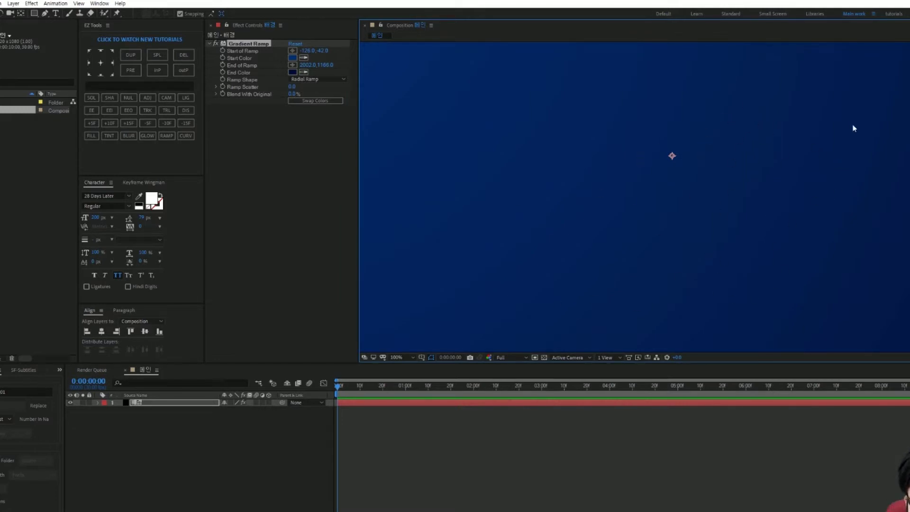
# Set Ramp Scatter to 300 and deselect the 배경 layer.
pyautogui.click(292, 87)
pyautogui.write('300')
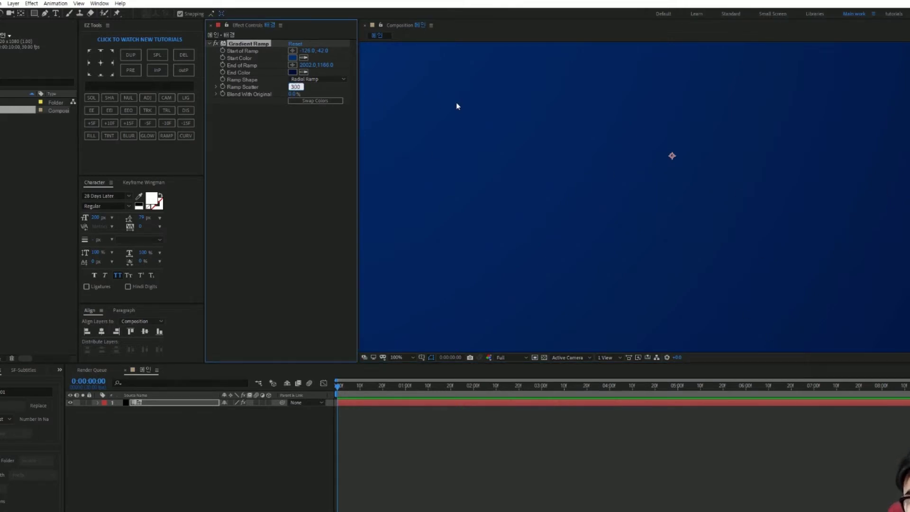
pyautogui.press('Return')
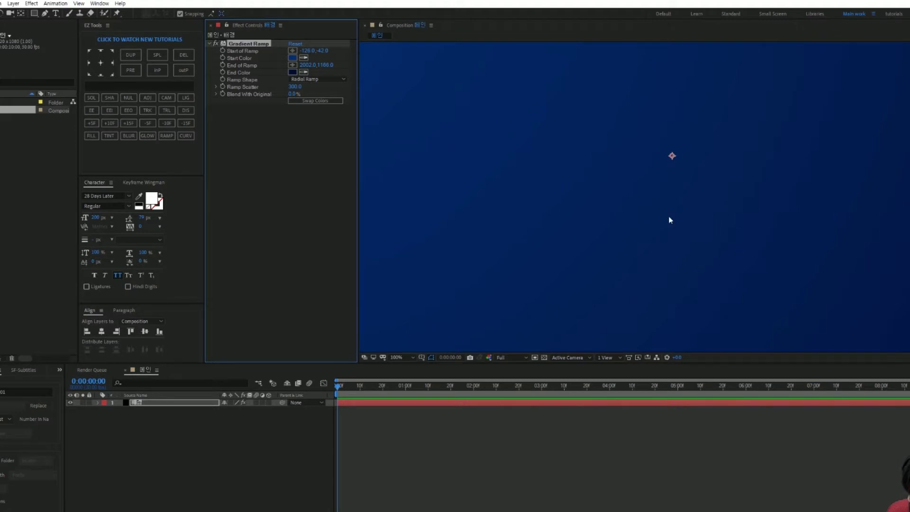
pyautogui.scroll(-2, 647, 191)
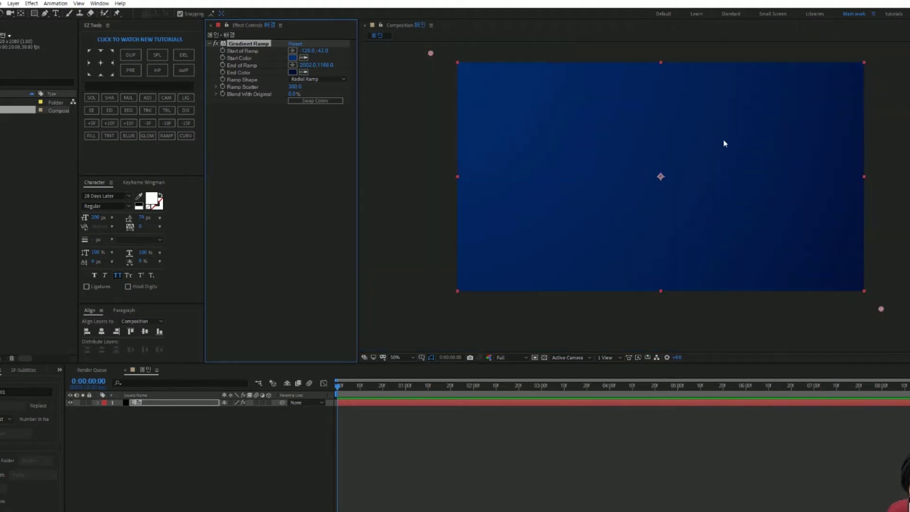
pyautogui.press('F2')
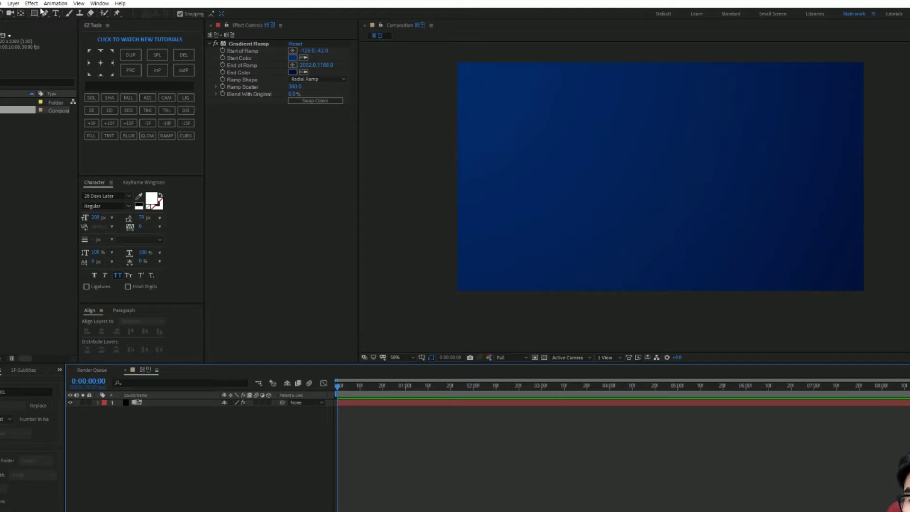
# Draw a pentagon with the Polygon tool, with Fill set to None and a 3 px stroke.
pyautogui.moveTo(34, 14); pyautogui.dragTo(74, 43)
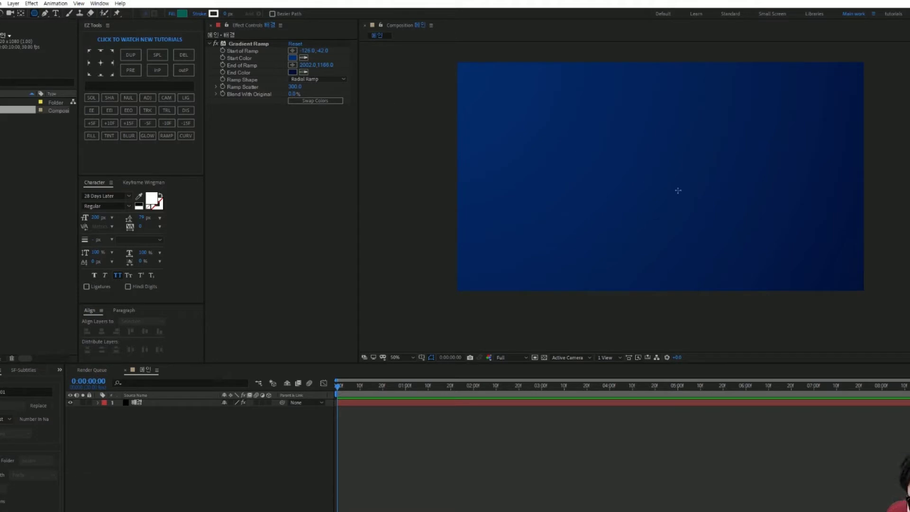
pyautogui.moveTo(643, 174); pyautogui.dragTo(687, 203)
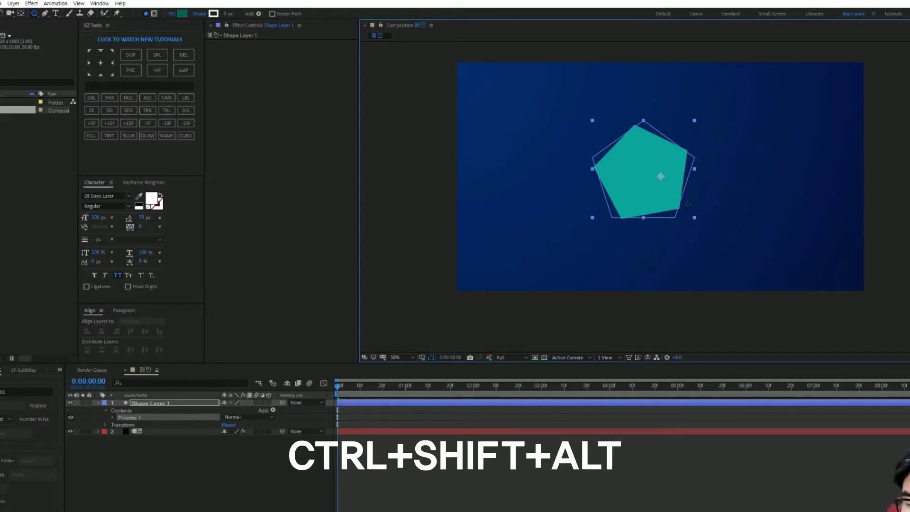
pyautogui.moveTo(687, 204); pyautogui.dragTo(690, 205)
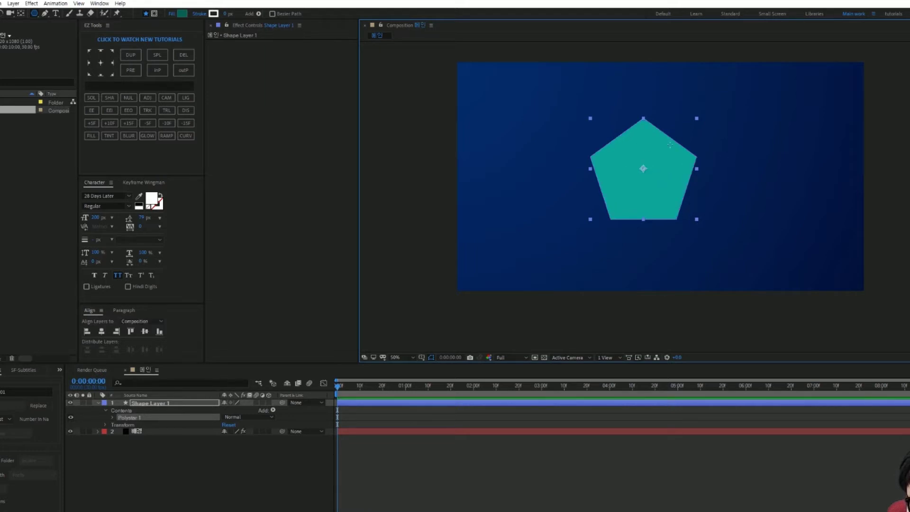
pyautogui.click(174, 15)
pyautogui.click(611, 271)
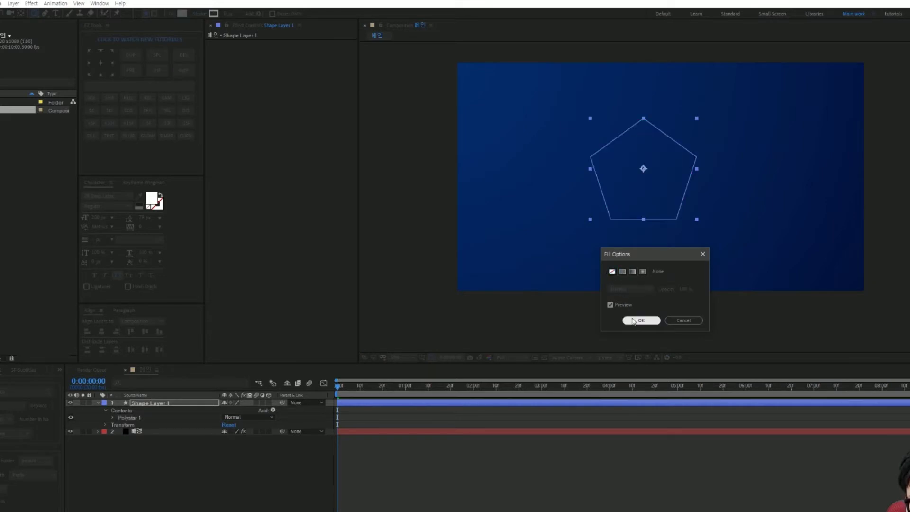
pyautogui.click(633, 322)
pyautogui.click(231, 18)
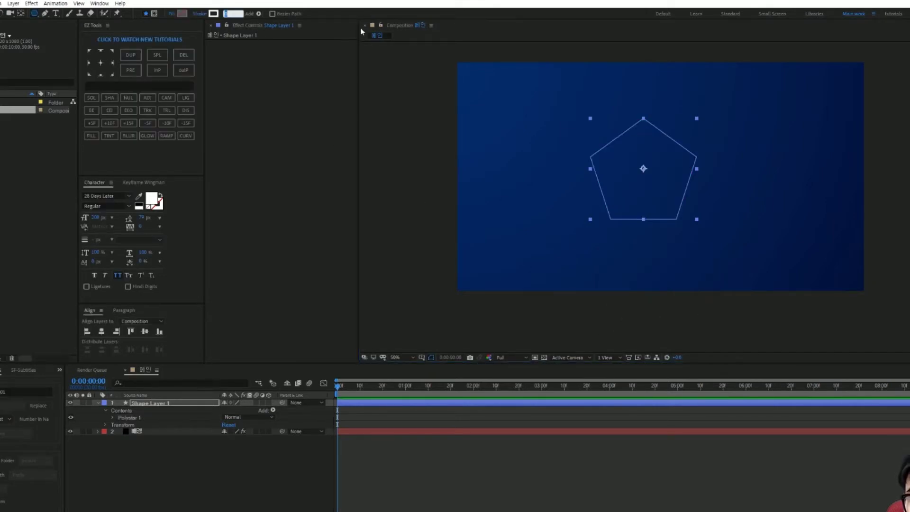
pyautogui.write('3')
pyautogui.press('Return')
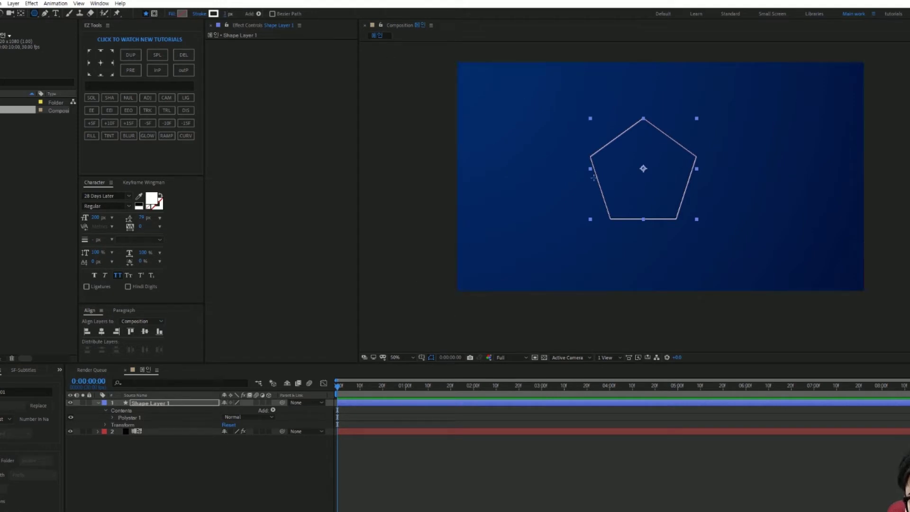
# Centre the anchor point and align the pentagon horizontally and vertically in the frame.
pyautogui.click(100, 62)
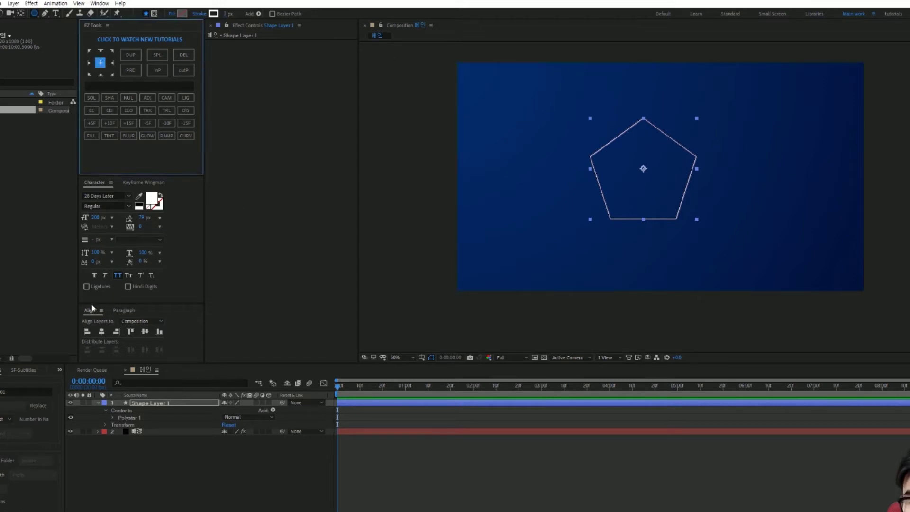
pyautogui.click(102, 332)
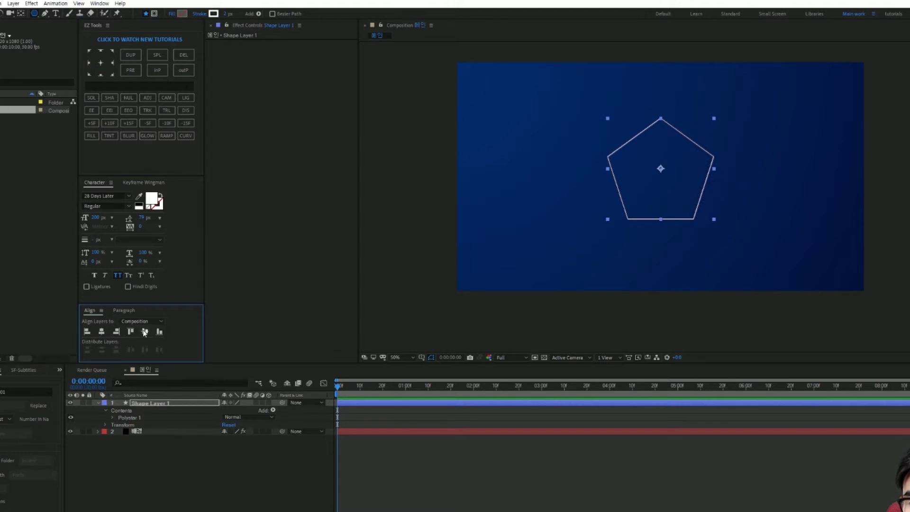
pyautogui.click(145, 332)
pyautogui.click(180, 404)
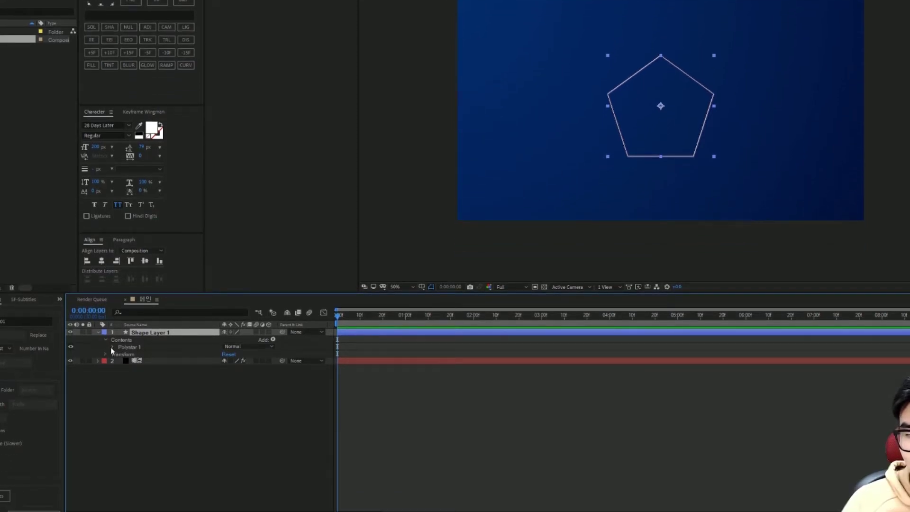
# Set Polystar Path 1 Points to 6, turning the pentagon into a hexagon.
pyautogui.click(112, 347)
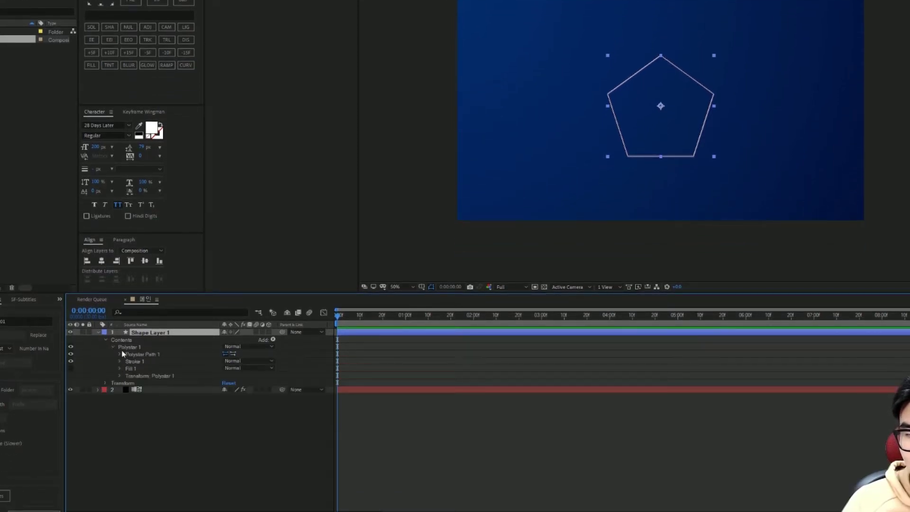
pyautogui.click(120, 355)
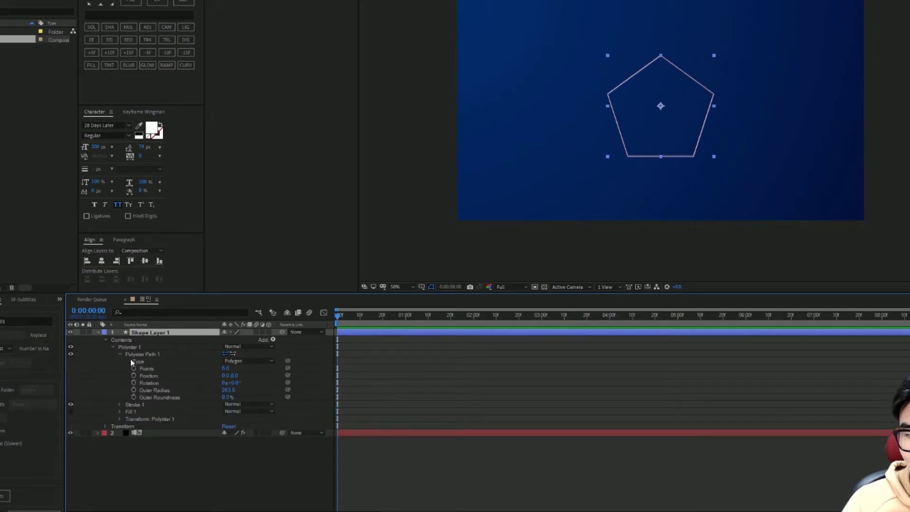
pyautogui.click(225, 368)
pyautogui.write('6')
pyautogui.press('Return')
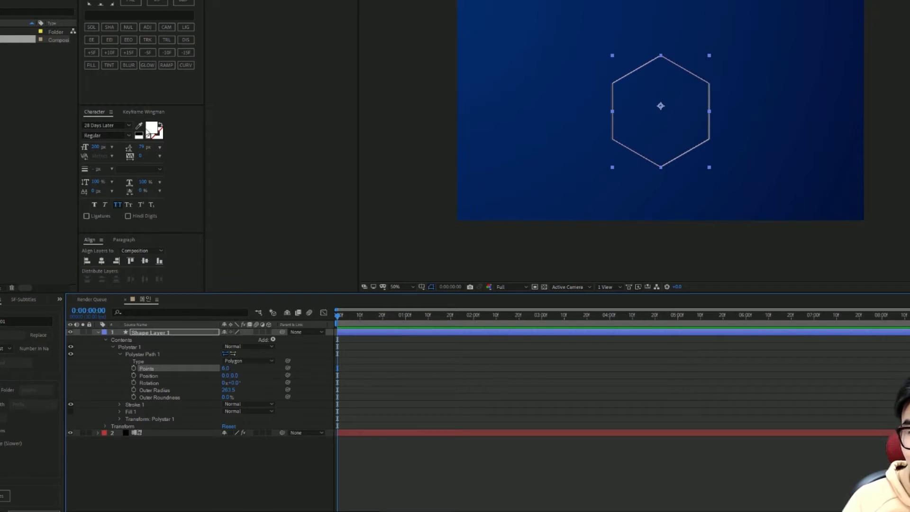
# Recentre the hexagon in the frame and set its Outer Radius to 100.
pyautogui.click(136, 71)
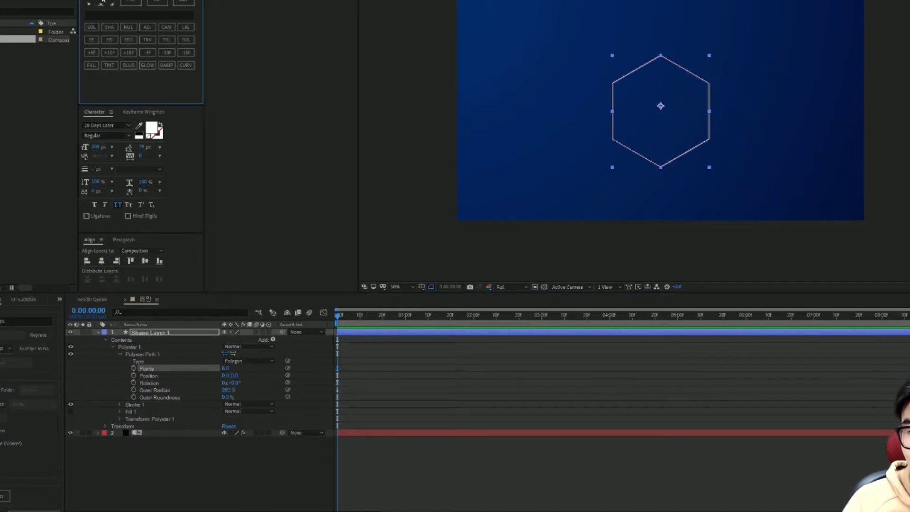
pyautogui.click(108, 263)
pyautogui.click(145, 260)
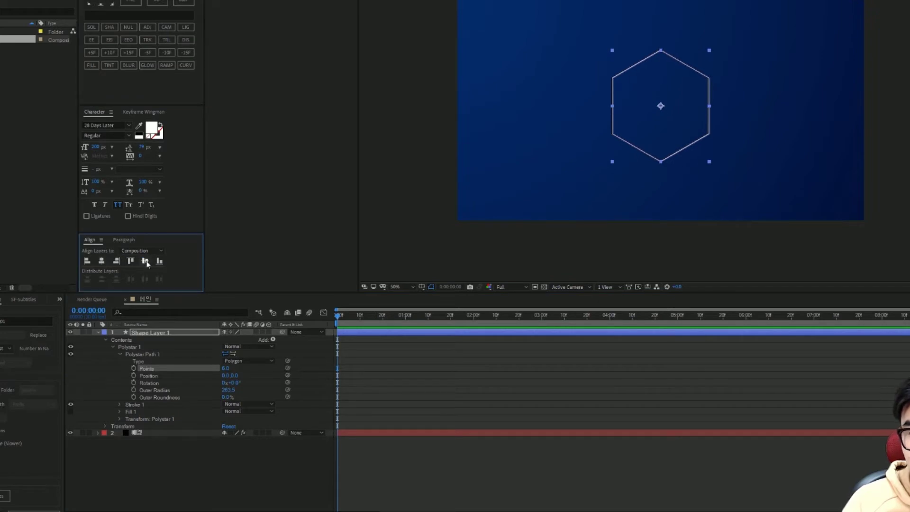
pyautogui.click(230, 389)
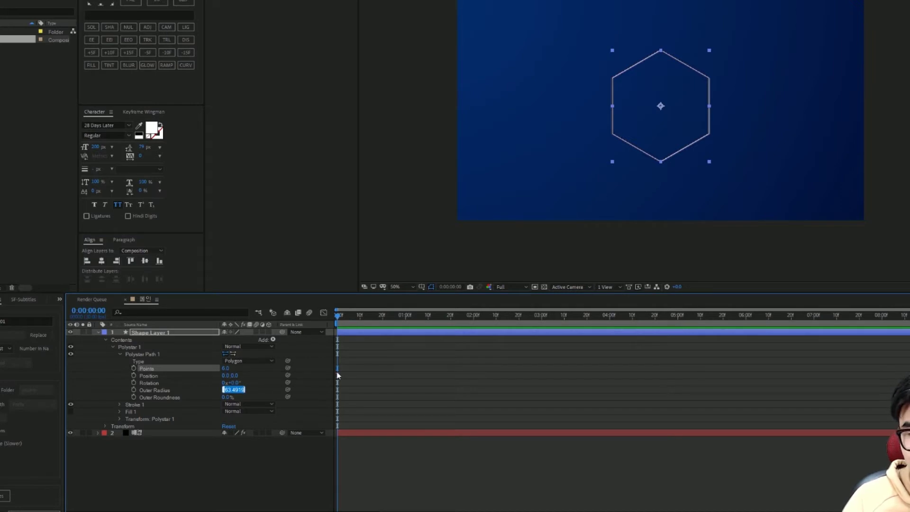
pyautogui.write('100')
pyautogui.press('Return')
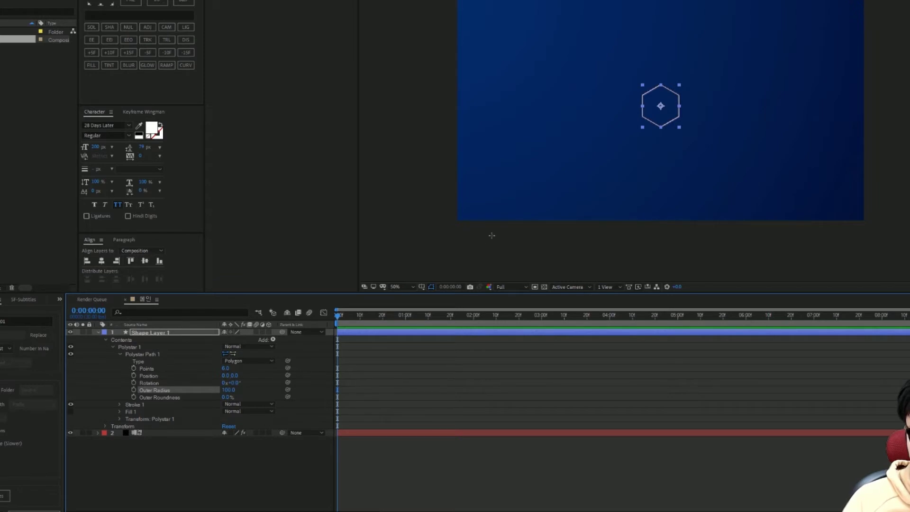
# Set the Stroke 1 colour to yellow FFA800, then collapse Polystar 1.
pyautogui.click(120, 406)
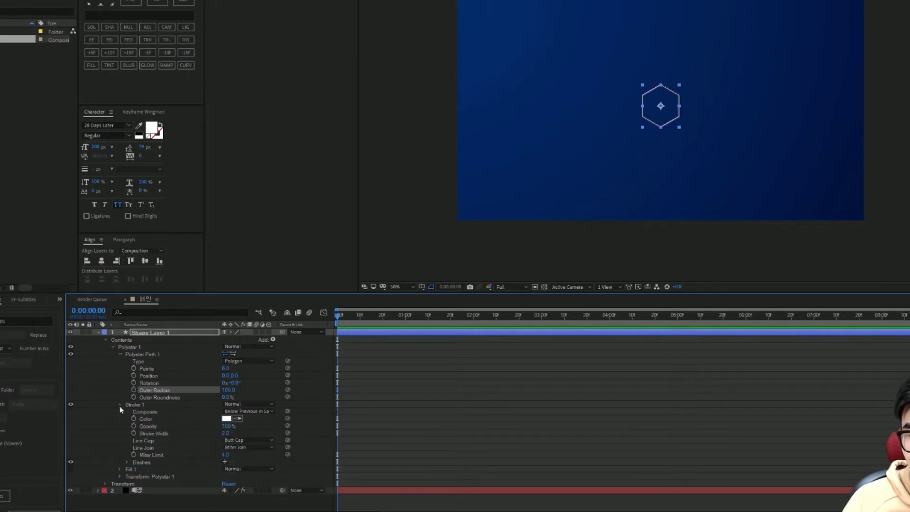
pyautogui.click(227, 419)
pyautogui.moveTo(487, 286); pyautogui.dragTo(486, 279)
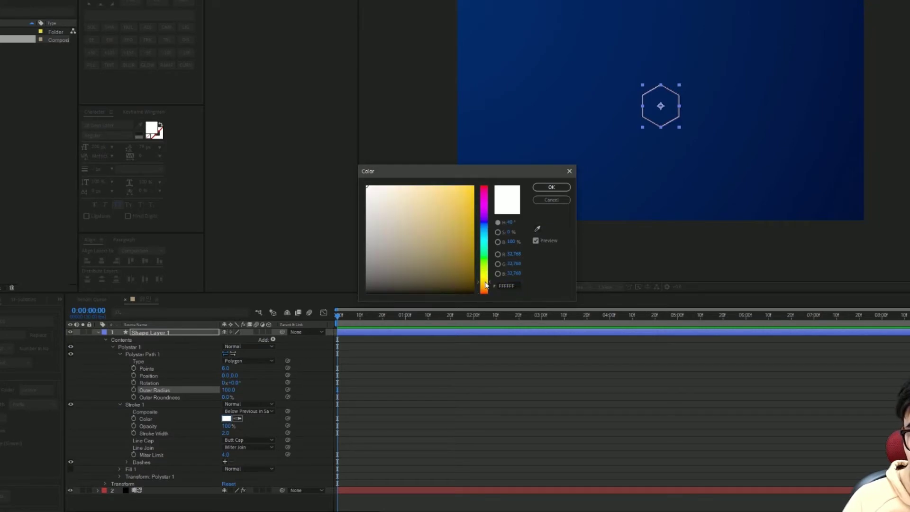
pyautogui.moveTo(467, 192); pyautogui.dragTo(478, 177)
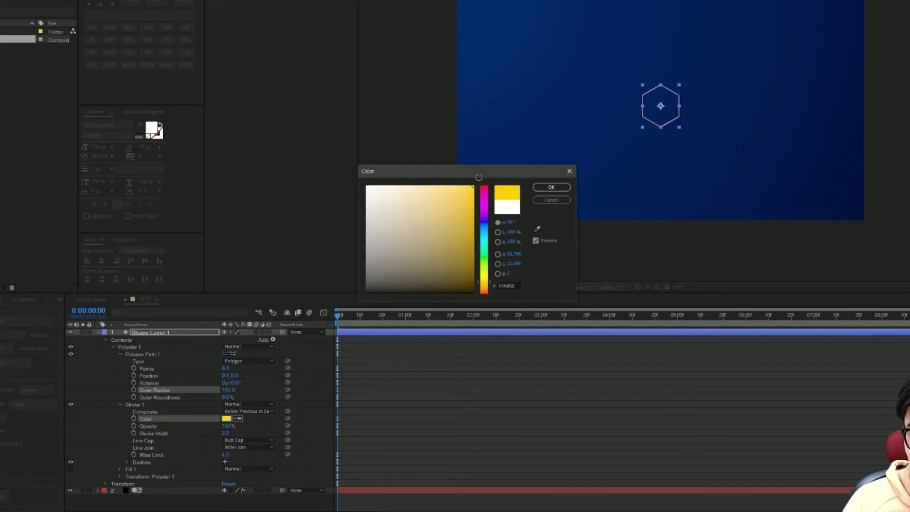
pyautogui.click(551, 187)
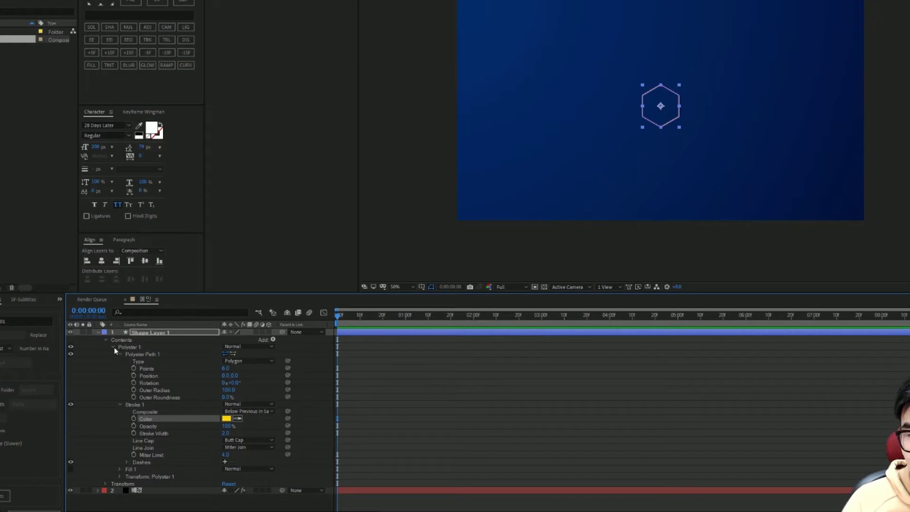
pyautogui.click(114, 348)
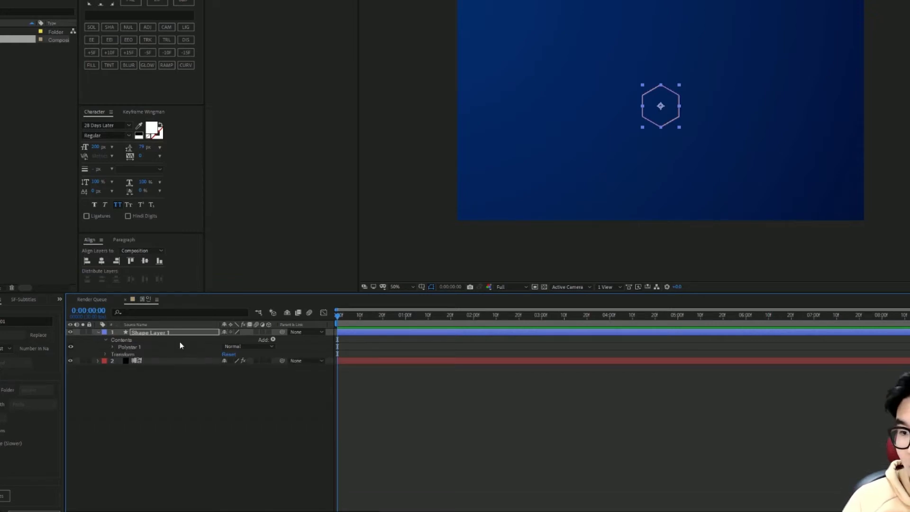
# Duplicate Polystar 1, place Polystar 2 below it, and set its Outer Radius to 150.
pyautogui.click(138, 348)
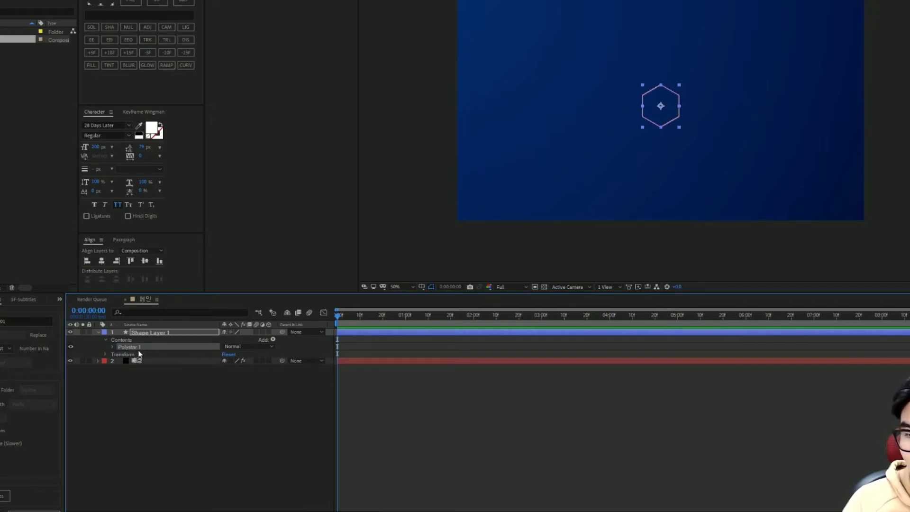
pyautogui.hotkey('ctrl', 'd')
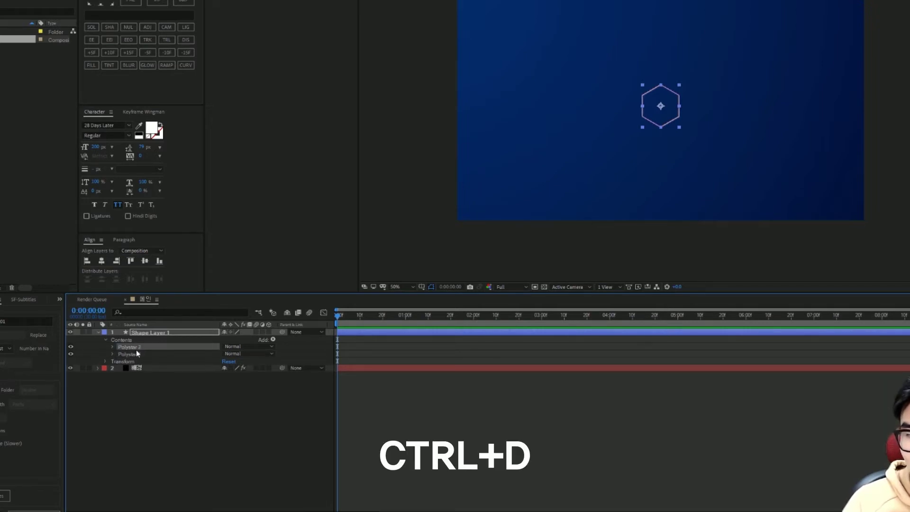
pyautogui.moveTo(136, 351); pyautogui.dragTo(137, 358)
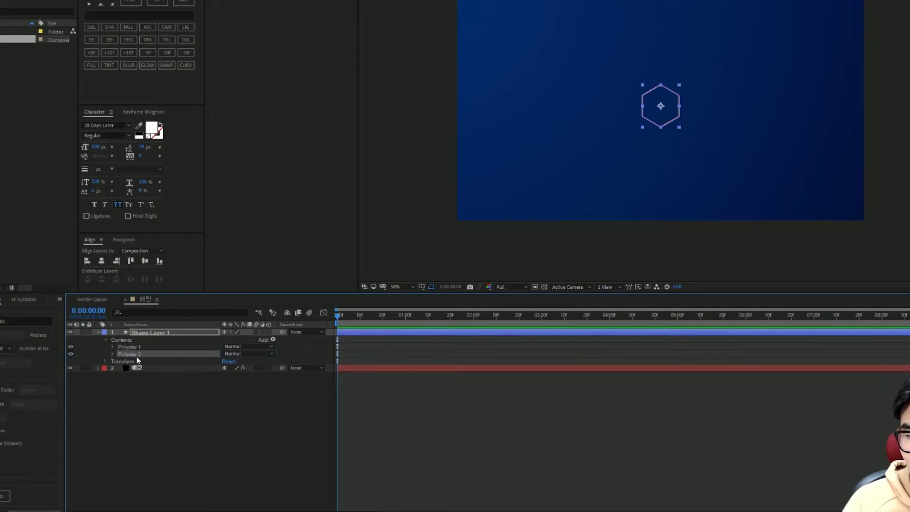
pyautogui.click(112, 354)
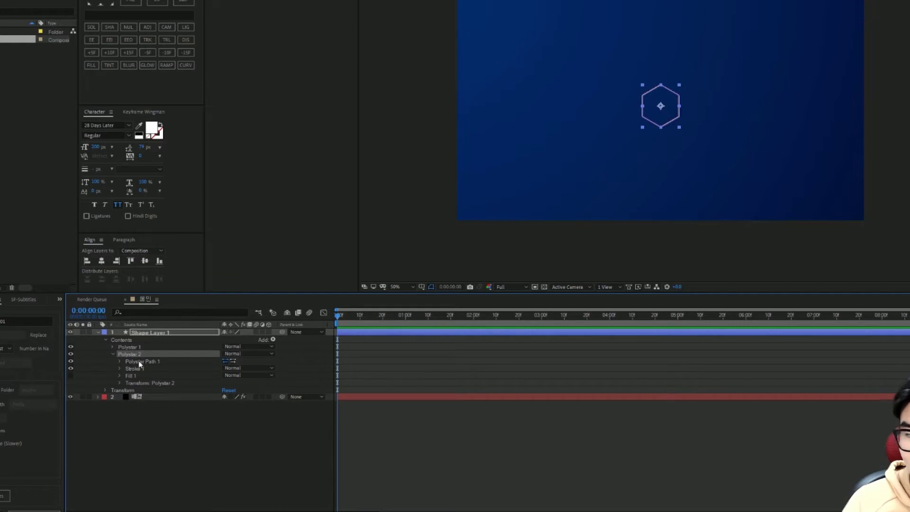
pyautogui.click(120, 361)
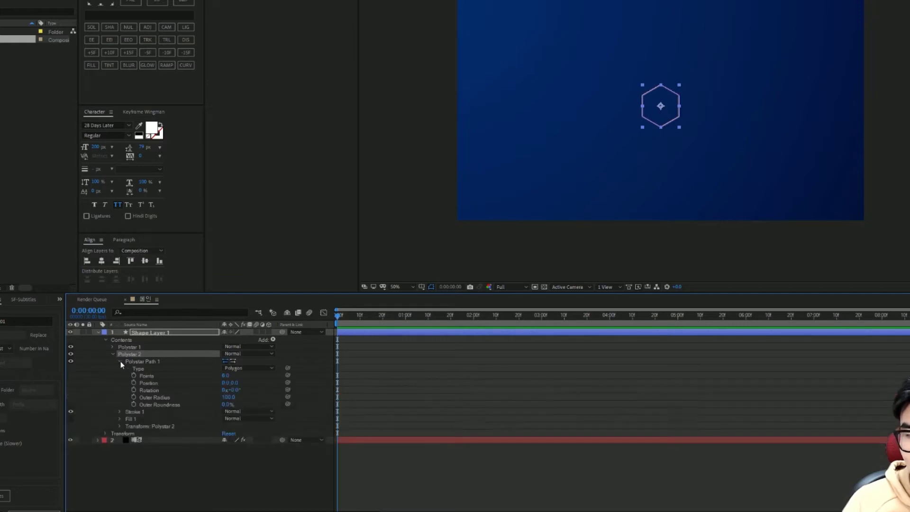
pyautogui.click(228, 396)
pyautogui.write('150')
pyautogui.press('Return')
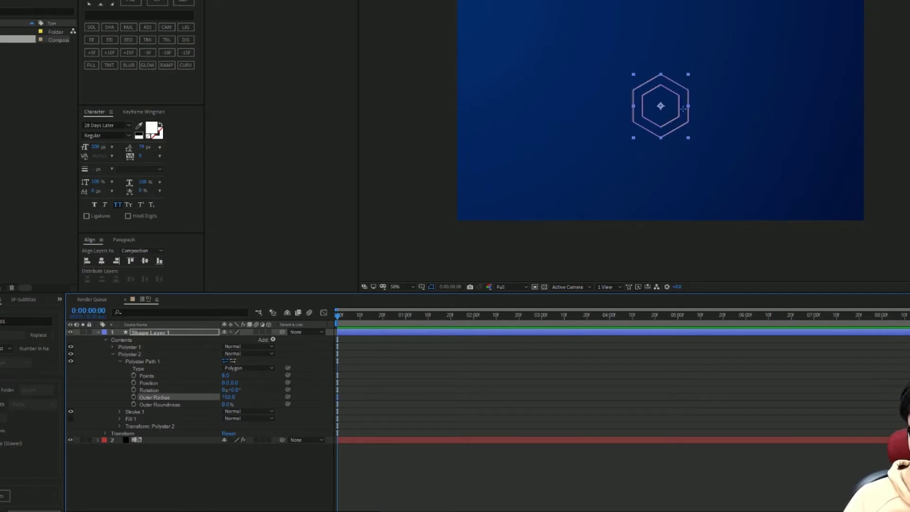
pyautogui.click(120, 412)
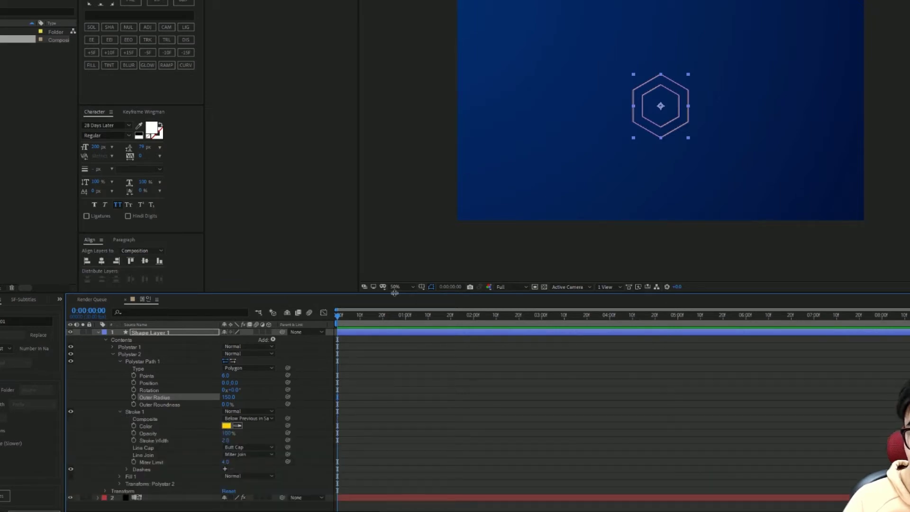
pyautogui.scroll(2, 670, 91)
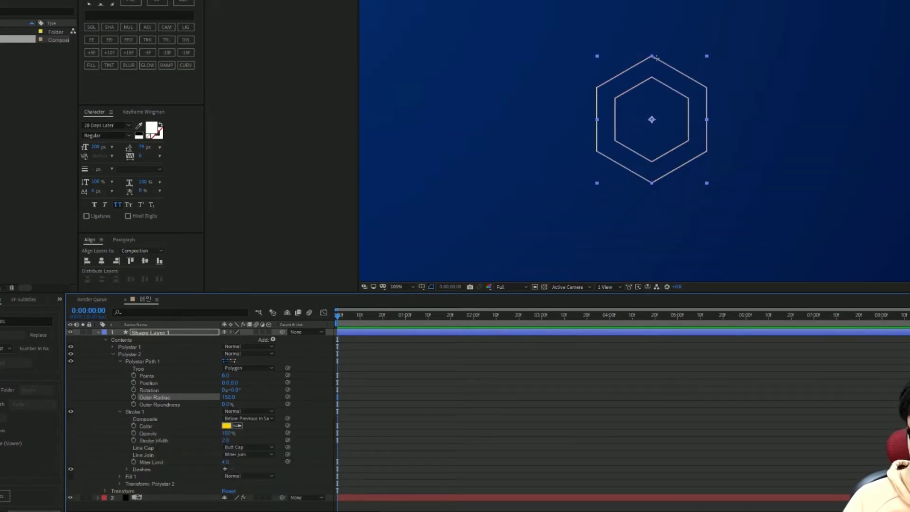
# Give Polystar 2's outline the orange colour FF871D.
pyautogui.click(432, 286)
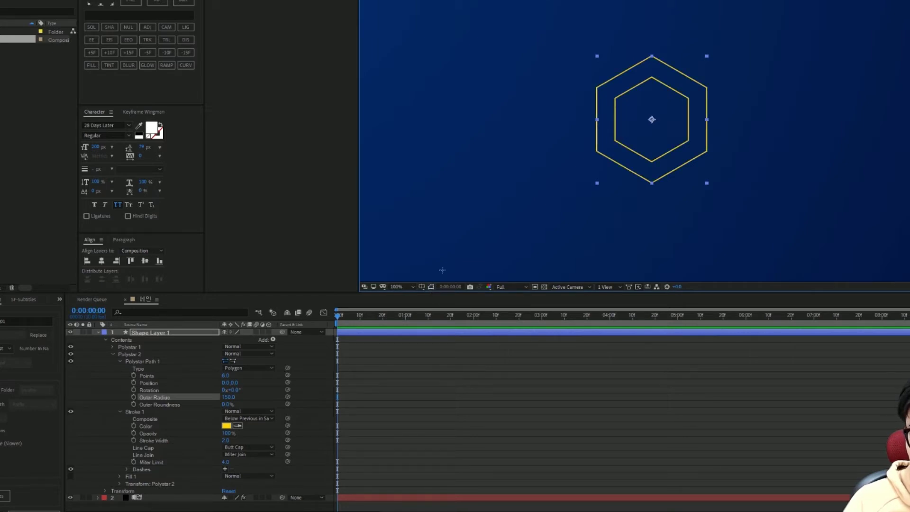
pyautogui.click(226, 425)
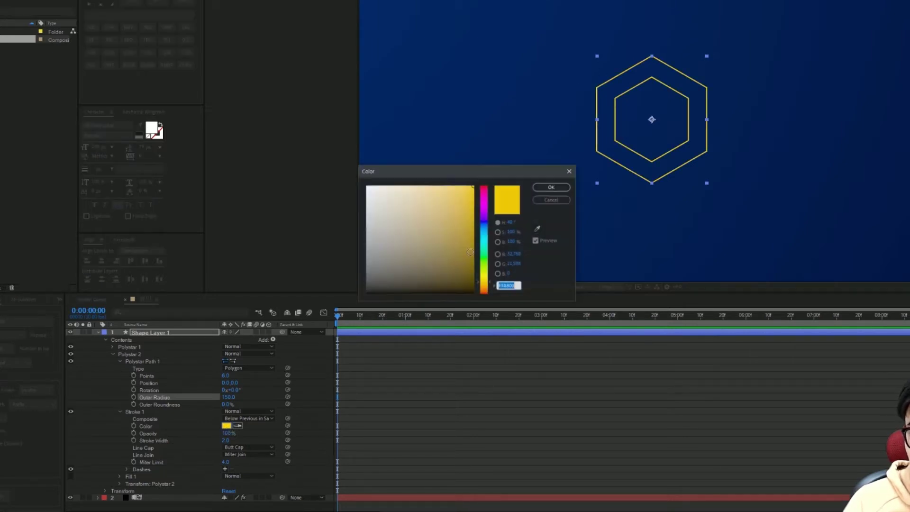
pyautogui.click(411, 186)
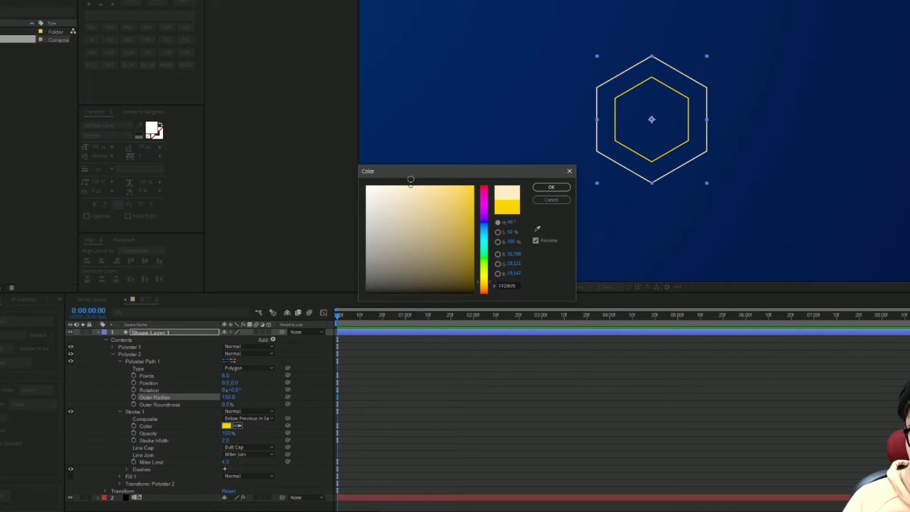
pyautogui.click(484, 286)
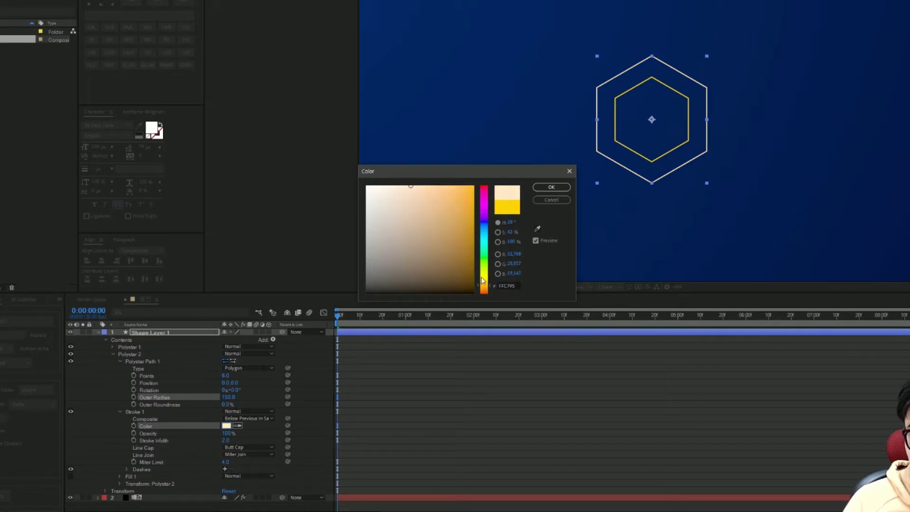
pyautogui.moveTo(455, 222); pyautogui.dragTo(462, 180)
pyautogui.click(551, 187)
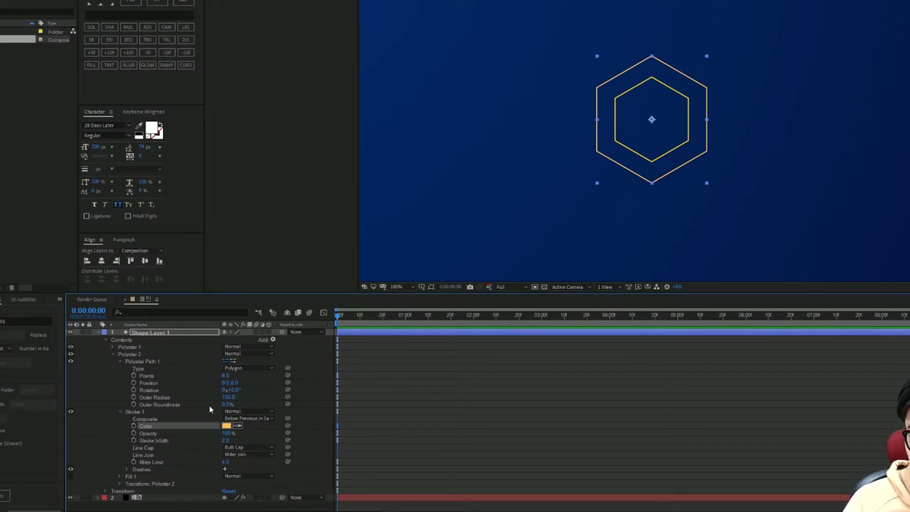
# Reduce Polystar 2's stroke width to 1 and reselect Shape Layer 1.
pyautogui.click(225, 440)
pyautogui.write('1')
pyautogui.press('Return')
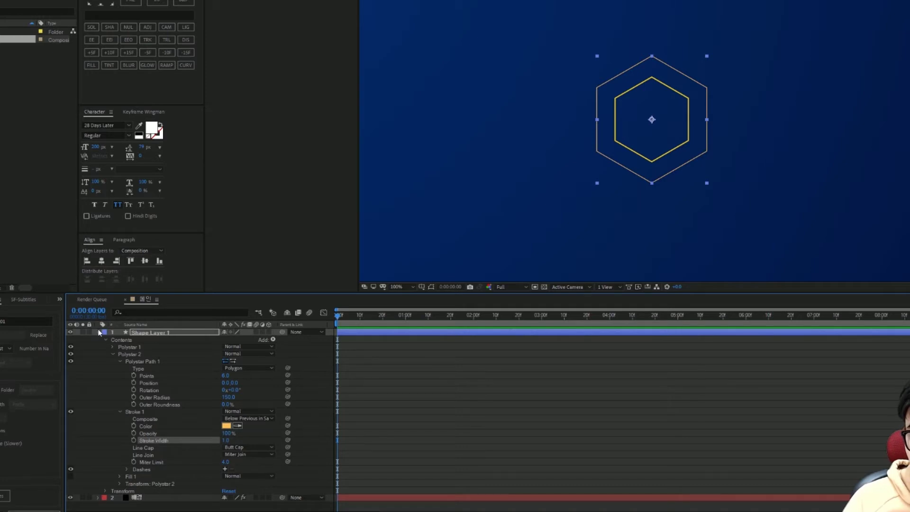
pyautogui.click(147, 334)
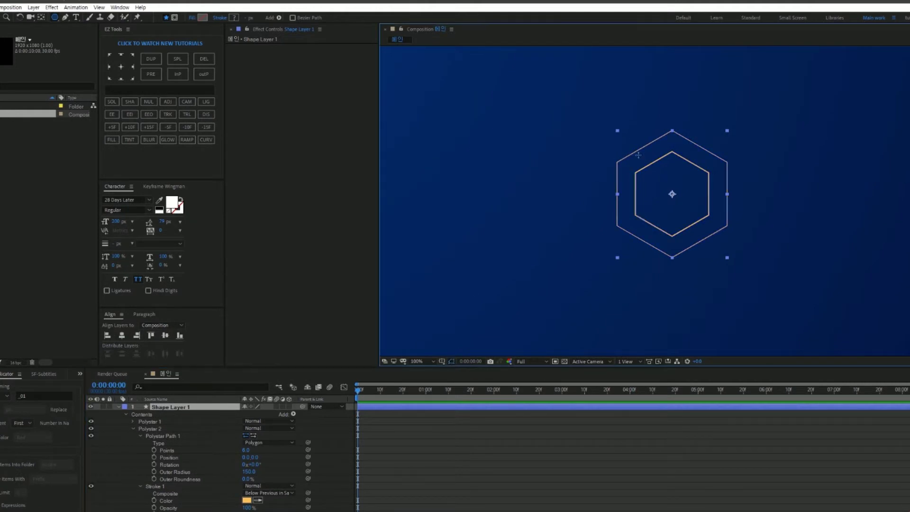
# With the Pen tool, draw Shape 1 from the outer hexagon's upper-left to lower-right corner.
pyautogui.click(65, 17)
pyautogui.scroll(1, 609, 166)
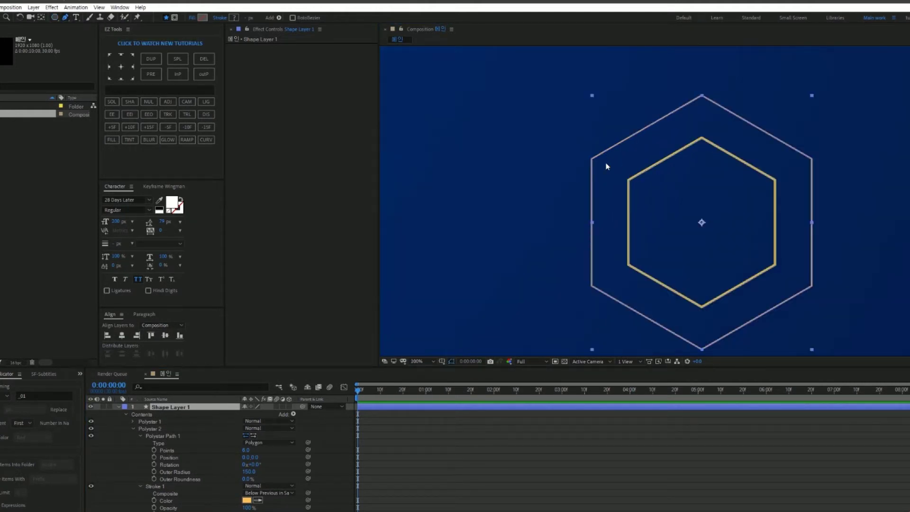
pyautogui.scroll(3, 607, 167)
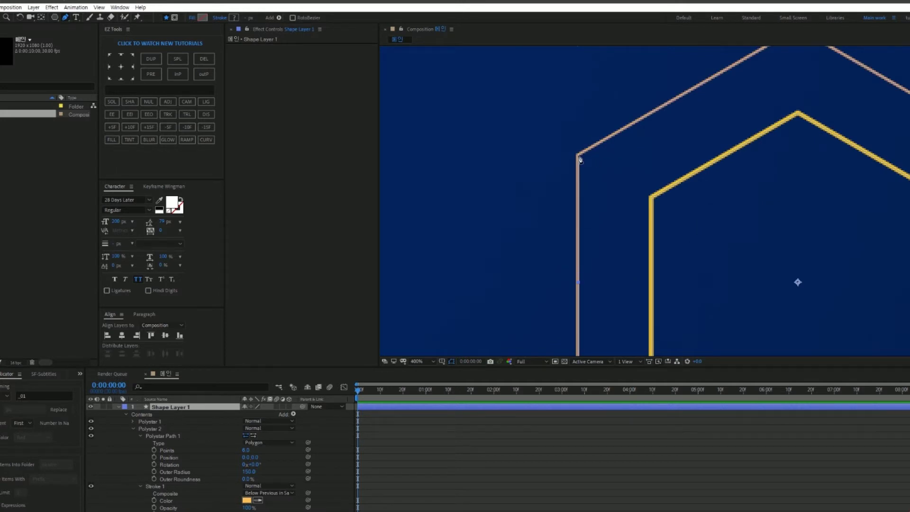
pyautogui.scroll(2, 579, 158)
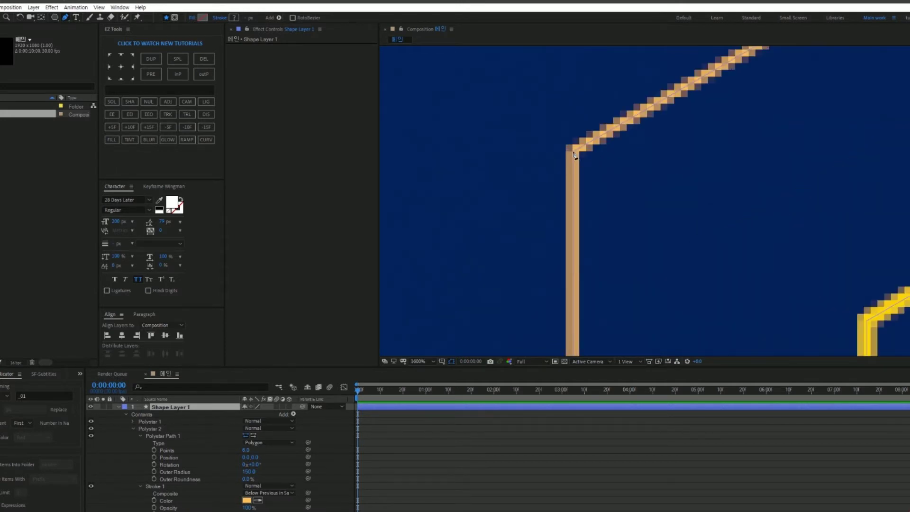
pyautogui.click(576, 154)
pyautogui.scroll(-3, 737, 259)
pyautogui.moveTo(738, 258); pyautogui.dragTo(551, 155)
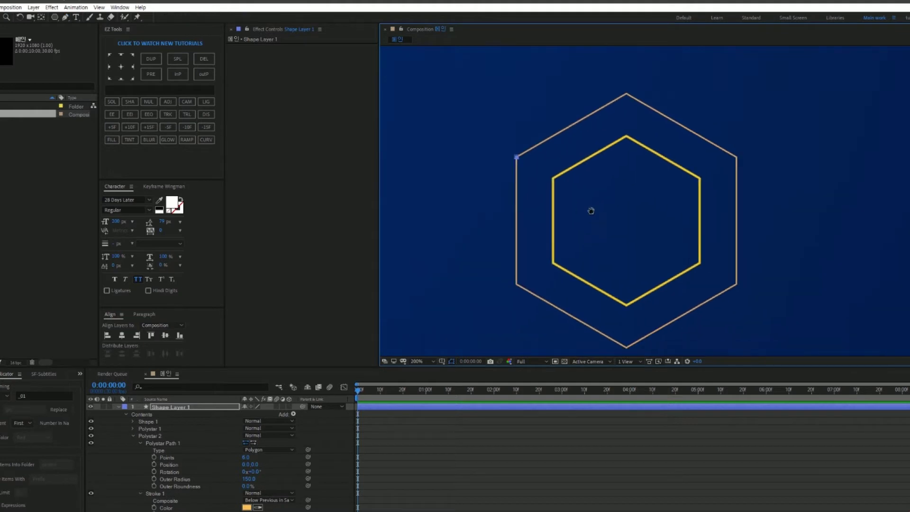
pyautogui.press('g')
pyautogui.scroll(2, 690, 232)
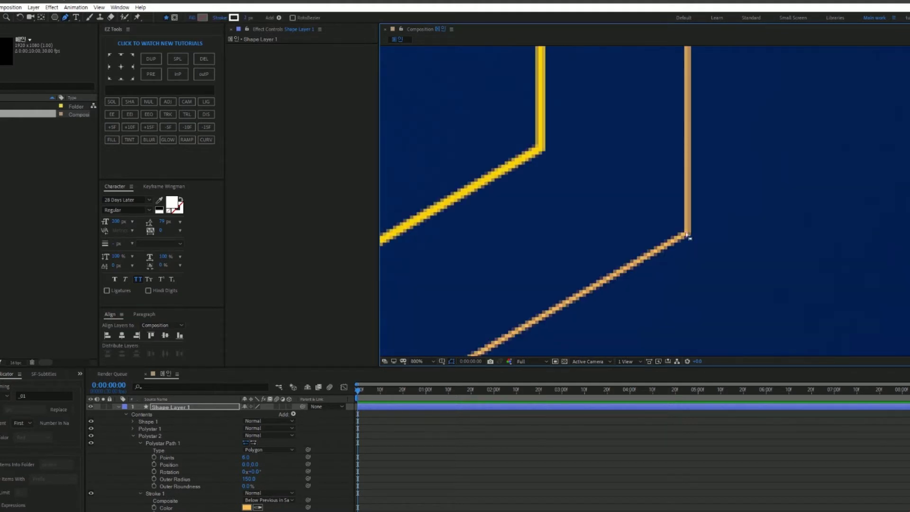
pyautogui.click(689, 237)
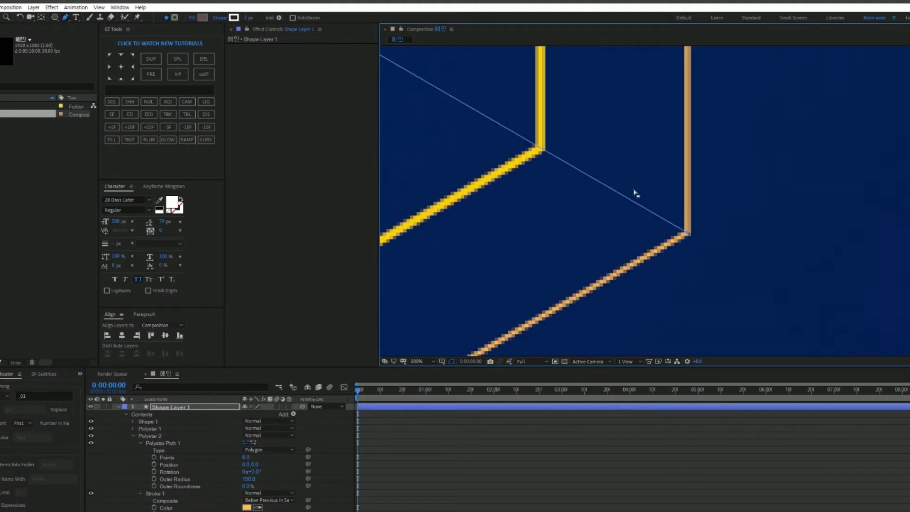
pyautogui.scroll(-3, 635, 194)
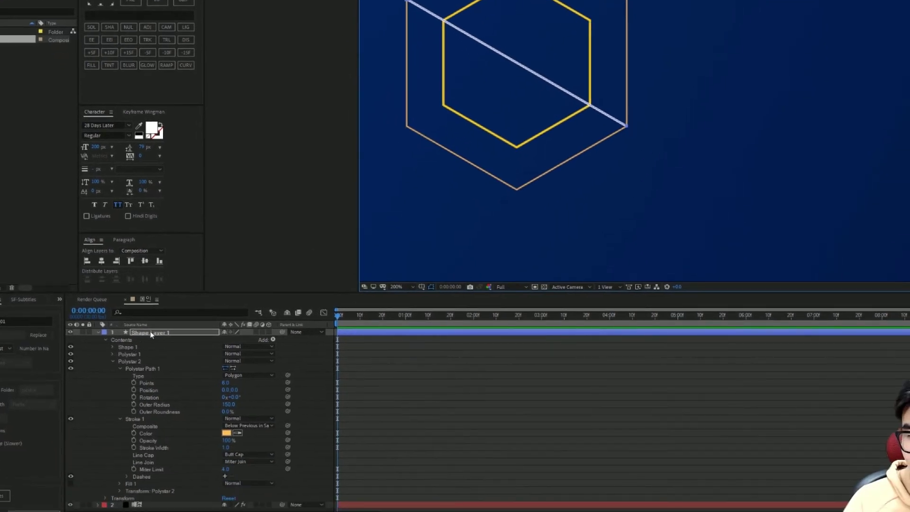
# Rename Shape 1 to 'line 1' and move it below Polystar 2.
pyautogui.click(132, 347)
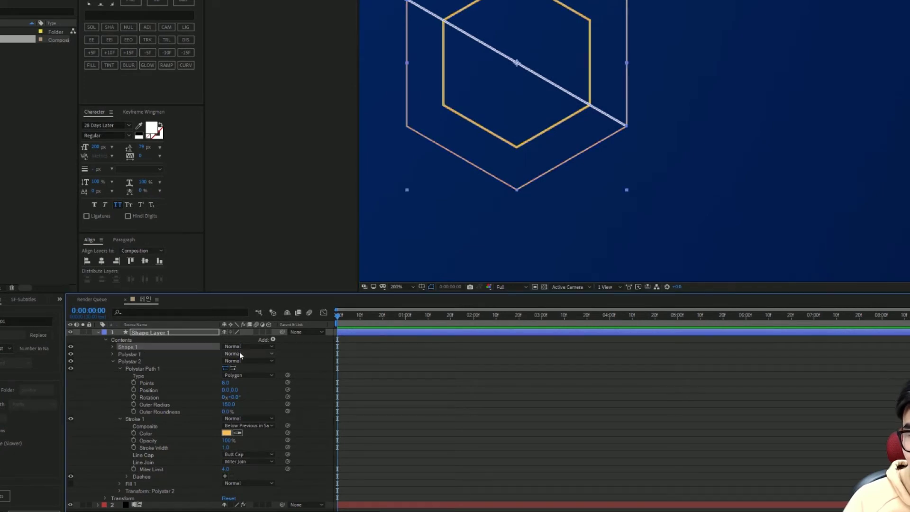
pyautogui.press('Return')
pyautogui.write('line 1')
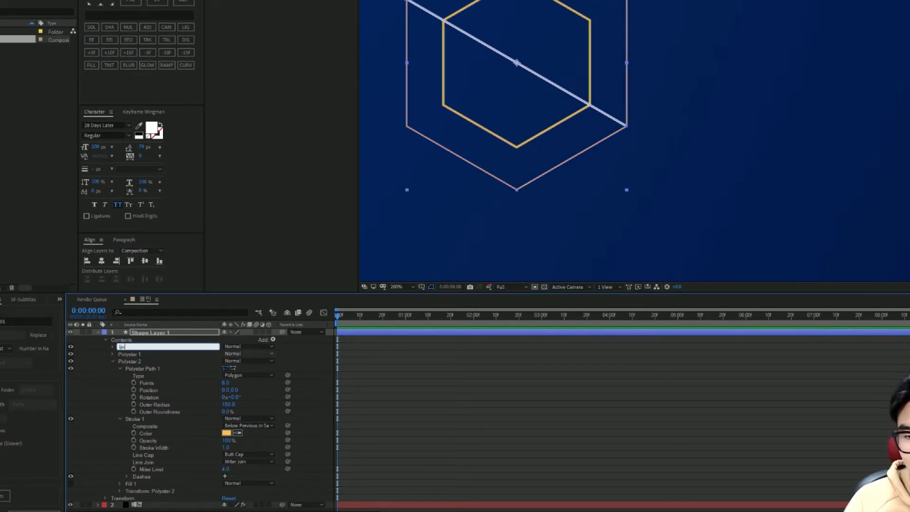
pyautogui.press('Return')
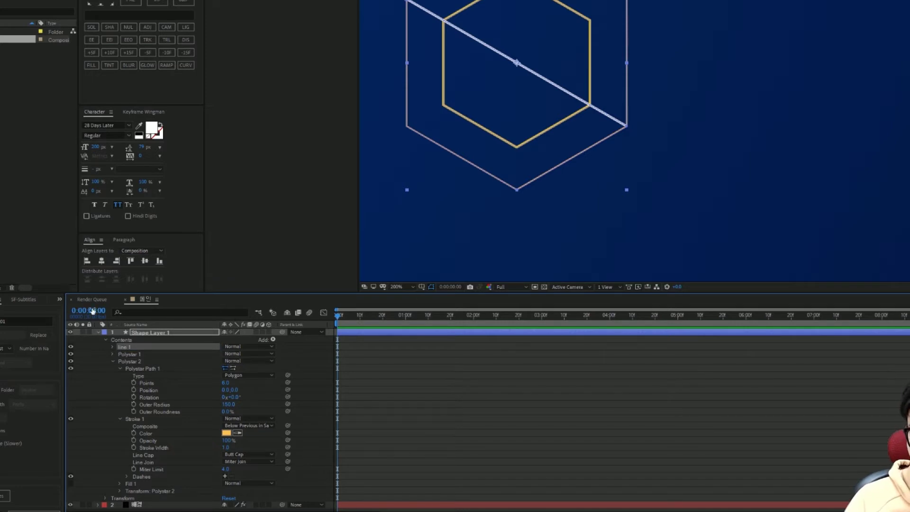
pyautogui.click(113, 361)
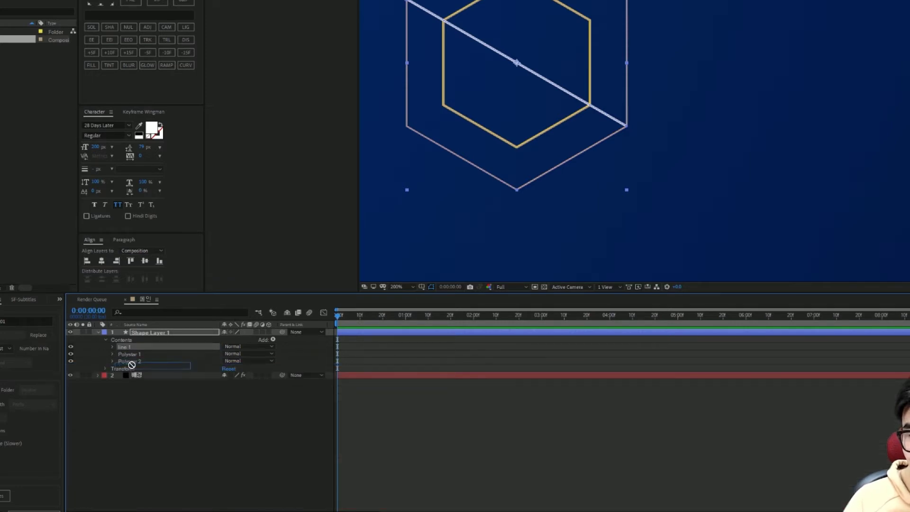
pyautogui.moveTo(134, 368); pyautogui.dragTo(133, 364)
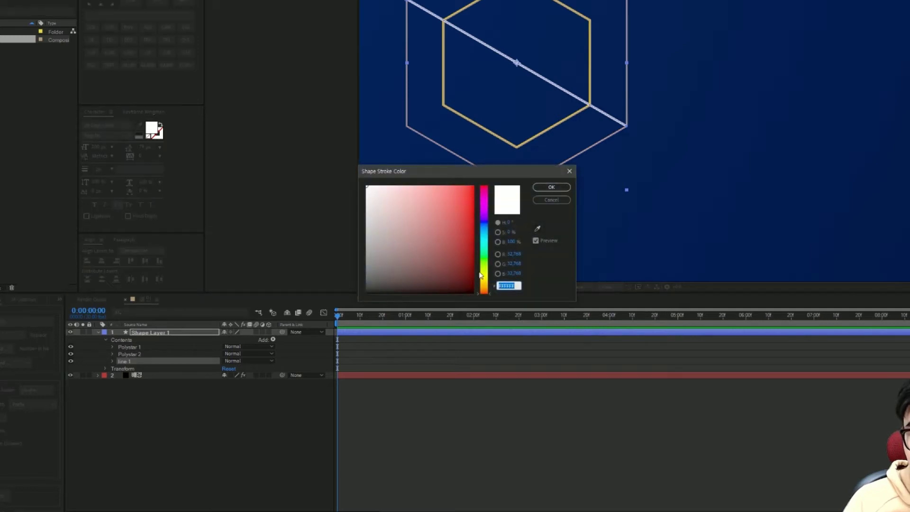
# Change line 1's stroke colour to orange to match the hexagons.
pyautogui.click(486, 286)
pyautogui.click(449, 234)
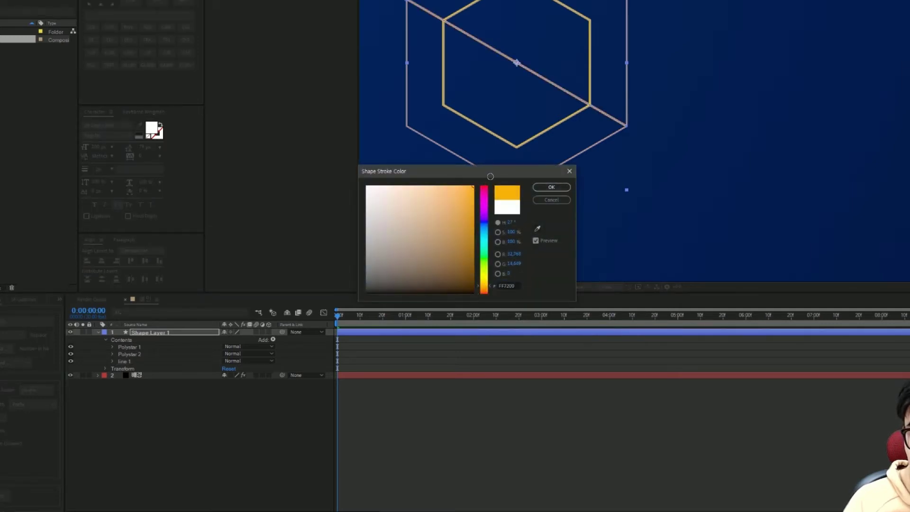
pyautogui.click(552, 187)
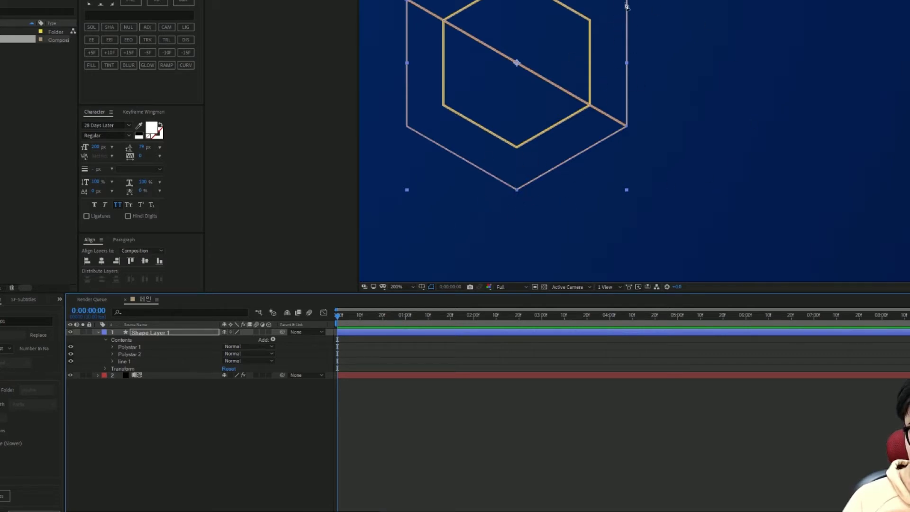
# Duplicate Polystar 2 as Polystar 3 and set its points to 3 to make a triangle.
pyautogui.click(133, 354)
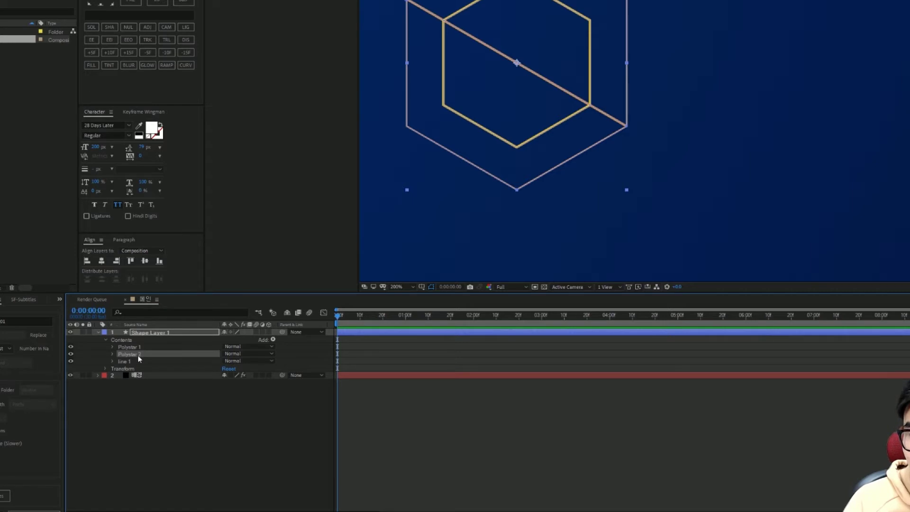
pyautogui.hotkey('ctrl', 'd')
pyautogui.moveTo(124, 368); pyautogui.dragTo(127, 371)
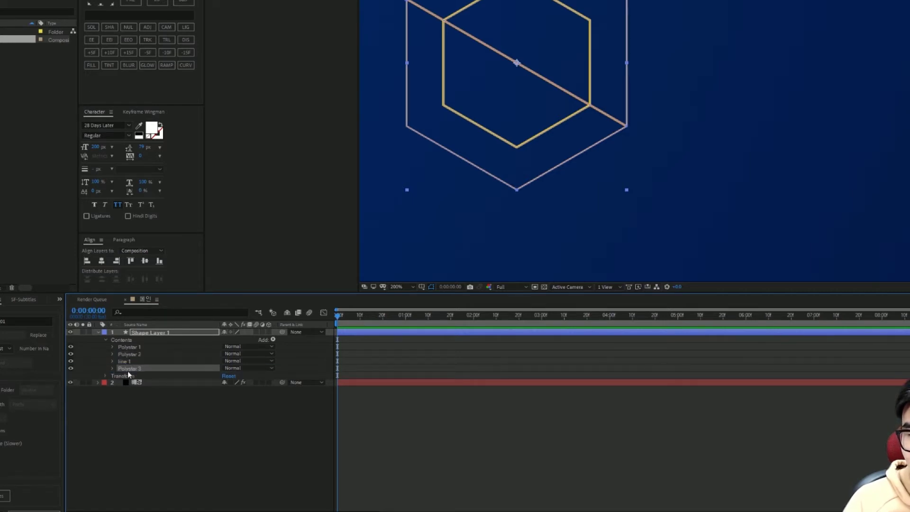
pyautogui.click(112, 369)
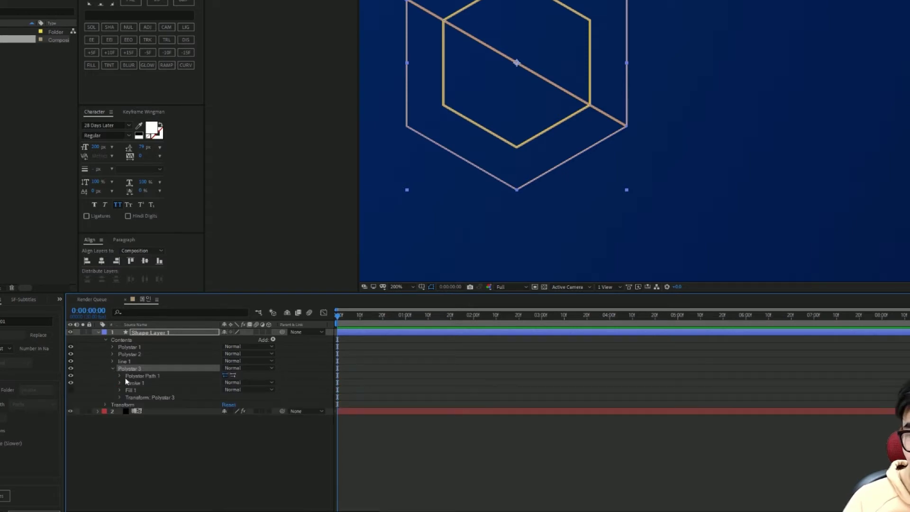
pyautogui.click(119, 376)
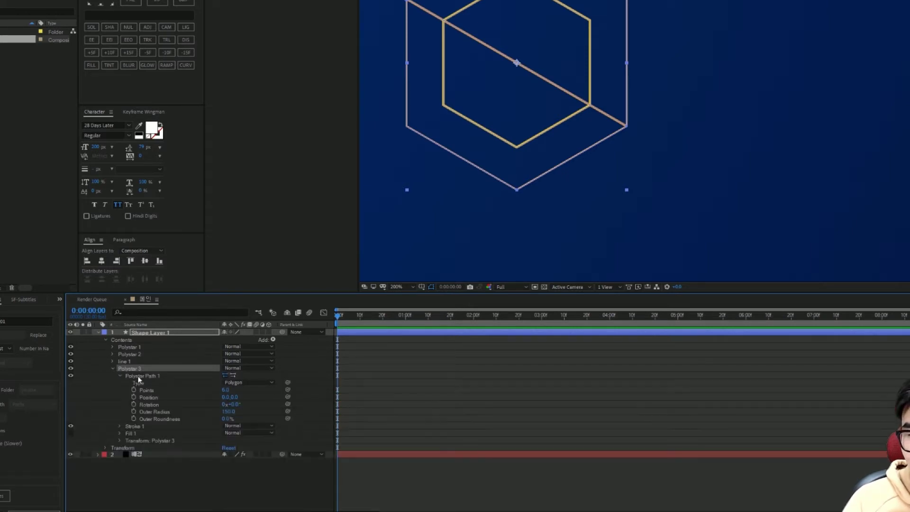
pyautogui.click(226, 390)
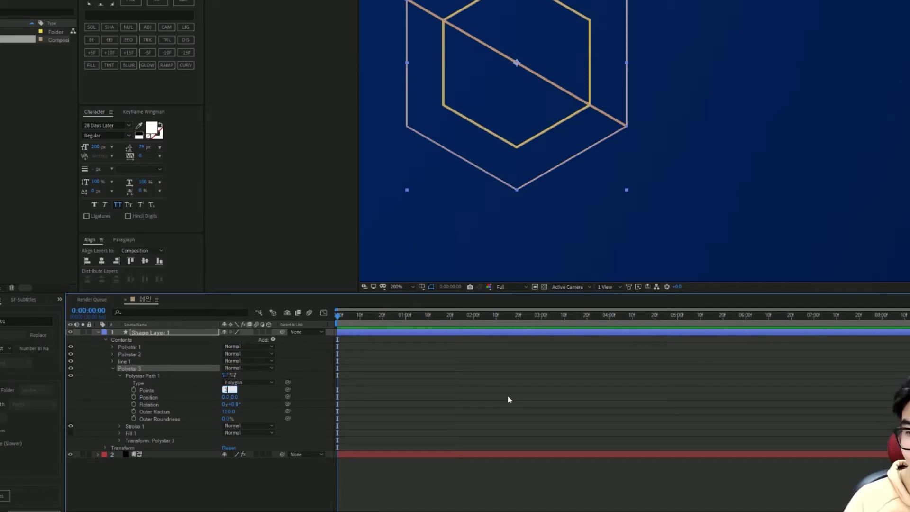
pyautogui.press('Return')
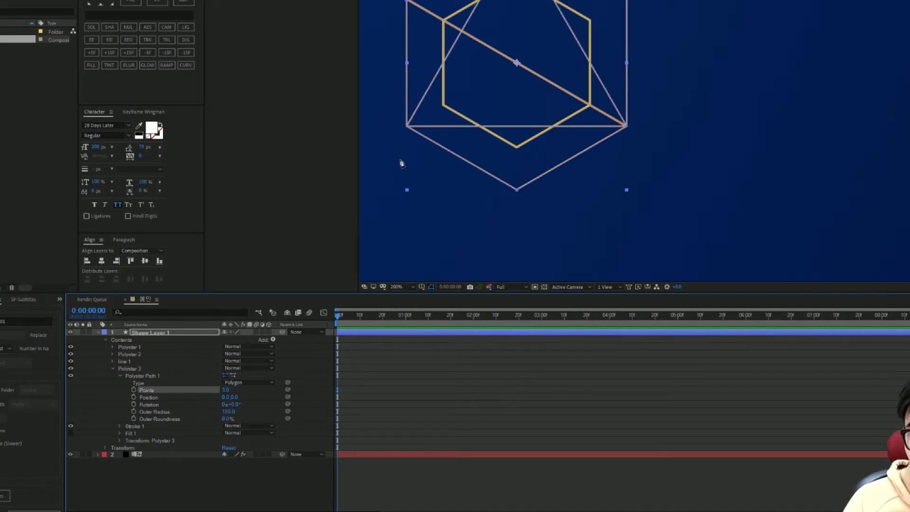
# Set the triangle's Position to 130, 75.
pyautogui.click(518, 52)
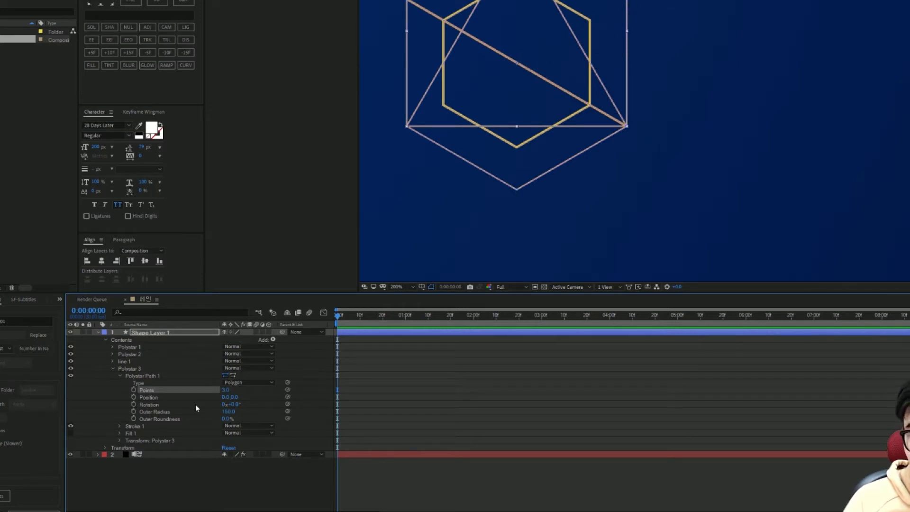
pyautogui.moveTo(520, 45); pyautogui.dragTo(627, 109)
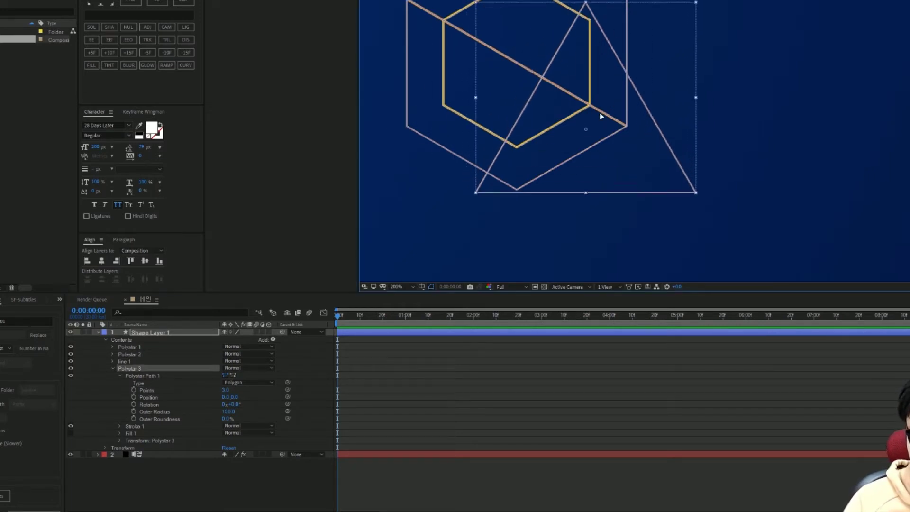
pyautogui.hotkey('ctrl', 'z')
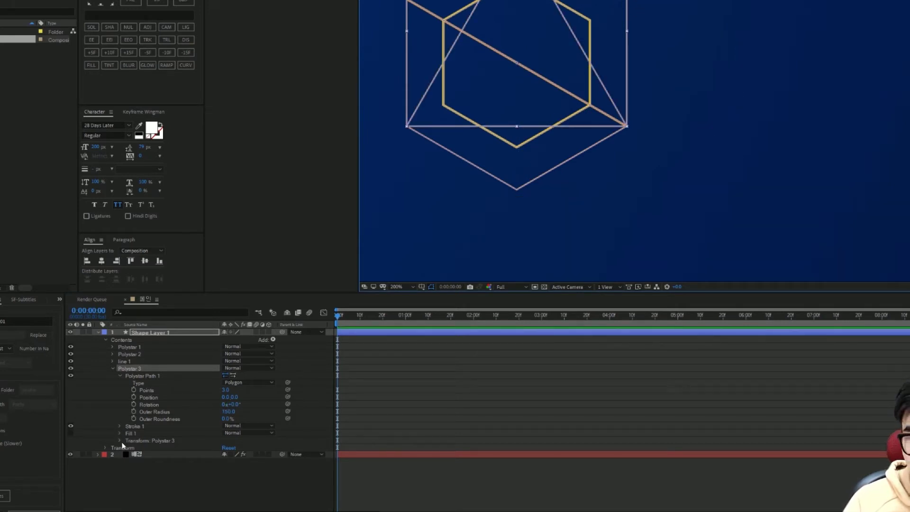
pyautogui.click(225, 397)
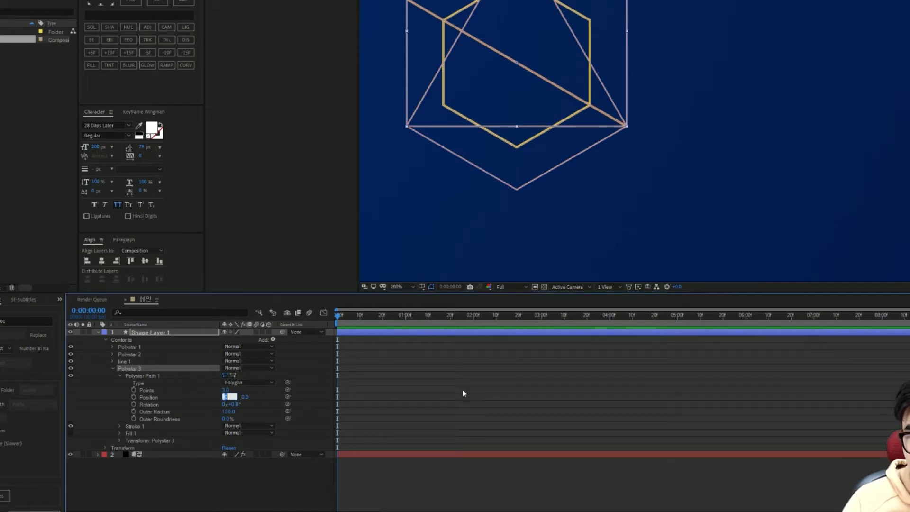
pyautogui.write('13')
pyautogui.press('Tab')
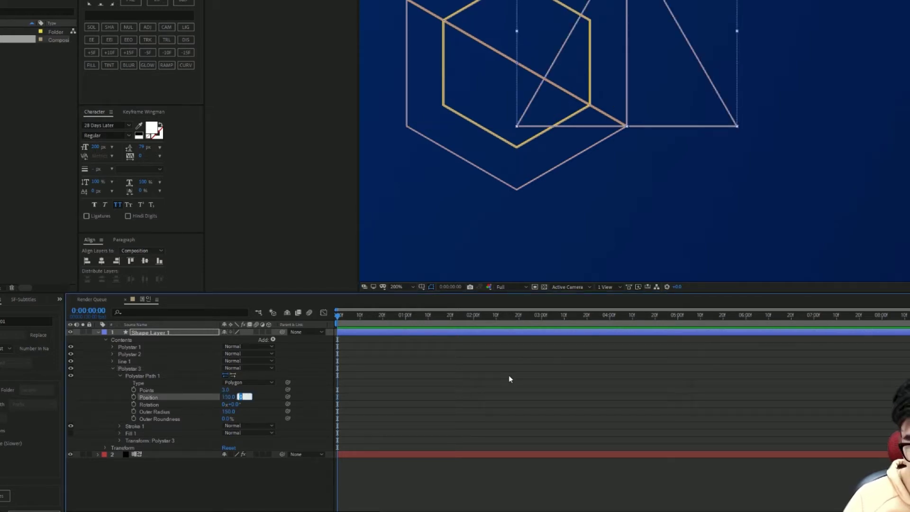
pyautogui.press('Return')
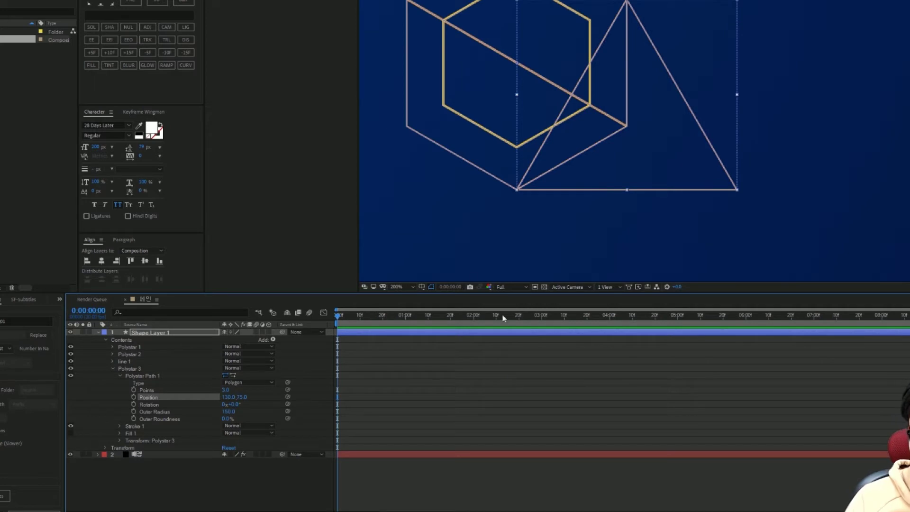
# Collapse Polystar 3's properties and deselect the shape layer.
pyautogui.scroll(3, 628, 3)
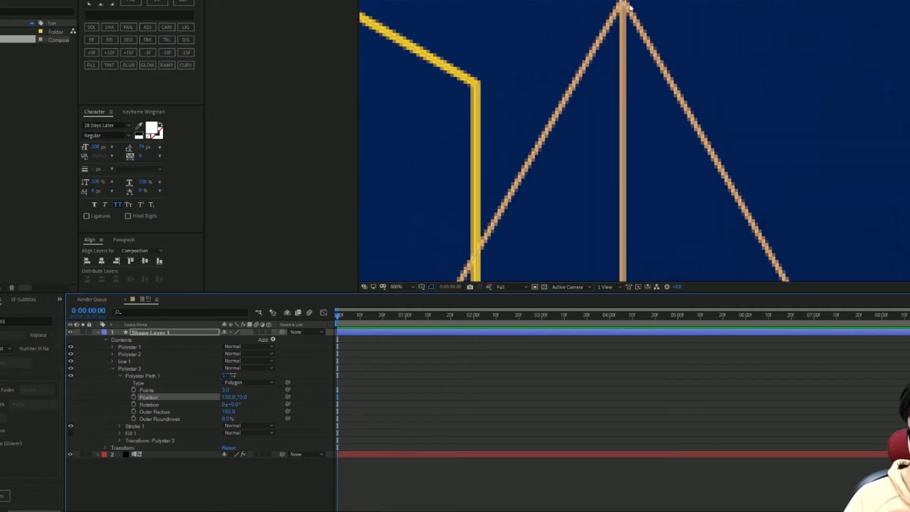
pyautogui.scroll(-2, 626, 4)
pyautogui.scroll(-2, 626, 4)
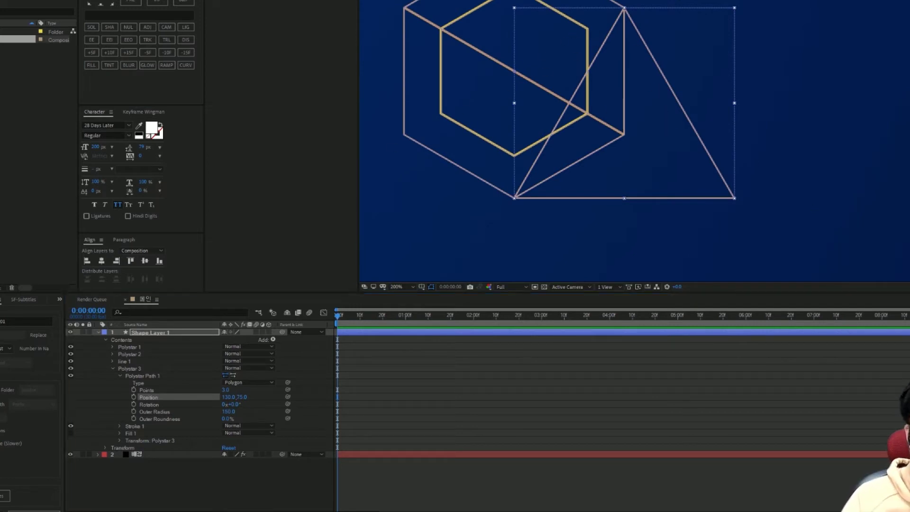
pyautogui.click(113, 369)
pyautogui.click(666, 398)
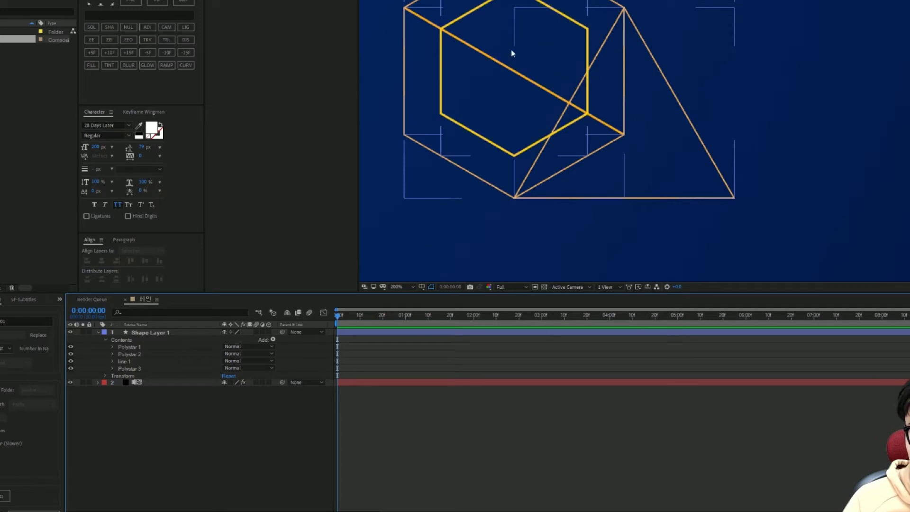
pyautogui.scroll(4, 625, 134)
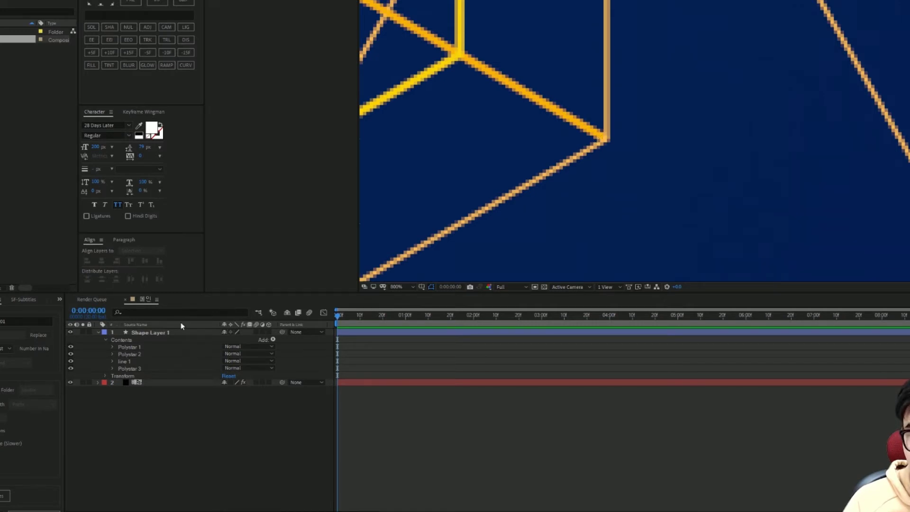
# Draw a small circle on the corner point and give it a solid fill.
pyautogui.click(168, 333)
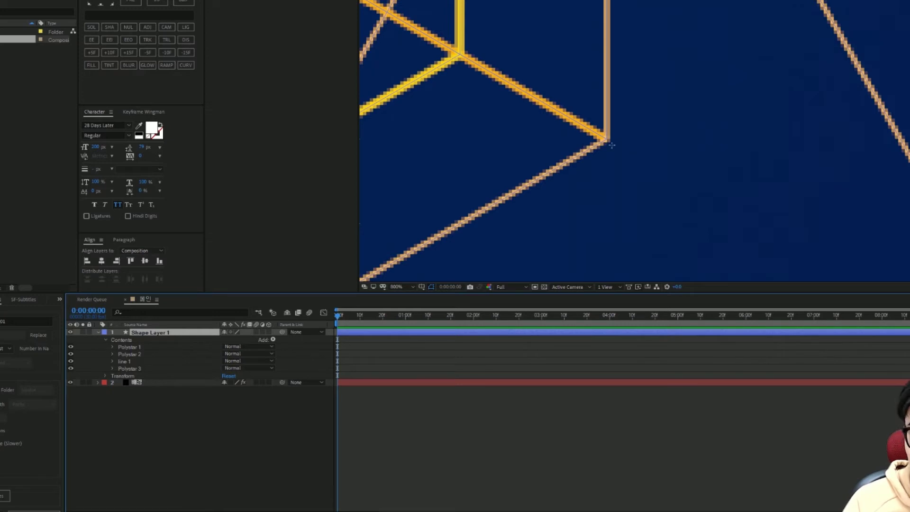
pyautogui.moveTo(606, 139); pyautogui.dragTo(632, 165)
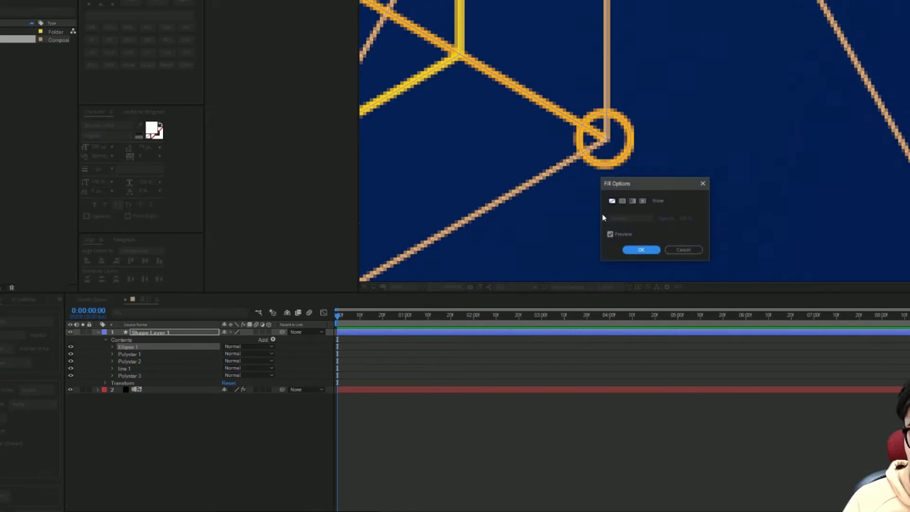
pyautogui.click(622, 201)
pyautogui.click(635, 253)
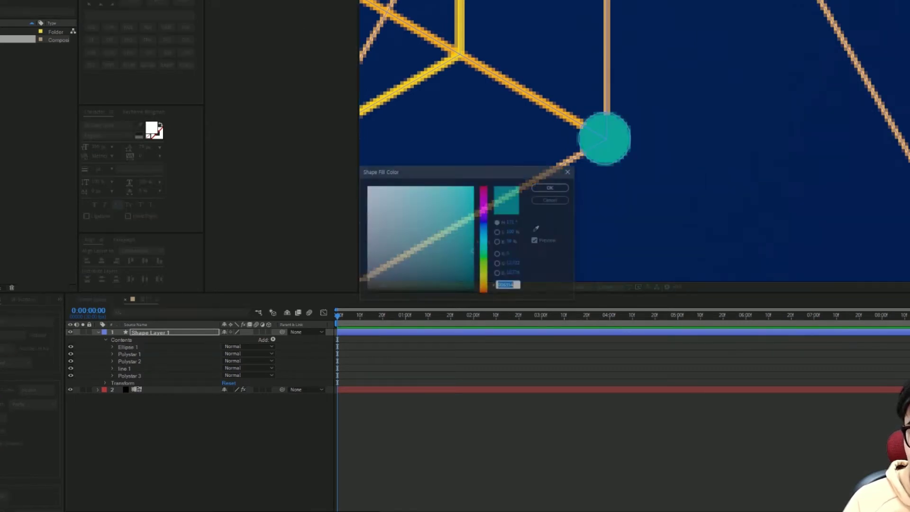
# Colour the circle's fill yellow FAD50B and check the dot with the layer deselected.
pyautogui.click(482, 280)
pyautogui.click(469, 189)
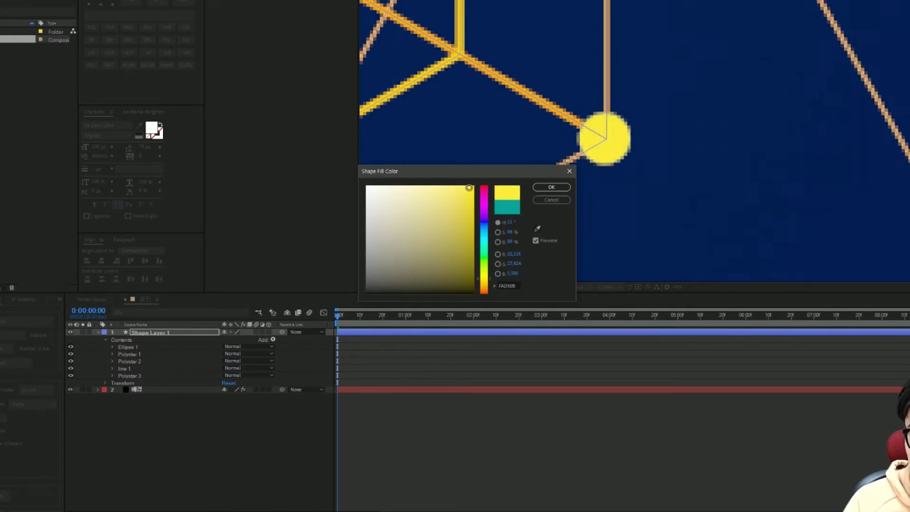
pyautogui.click(558, 186)
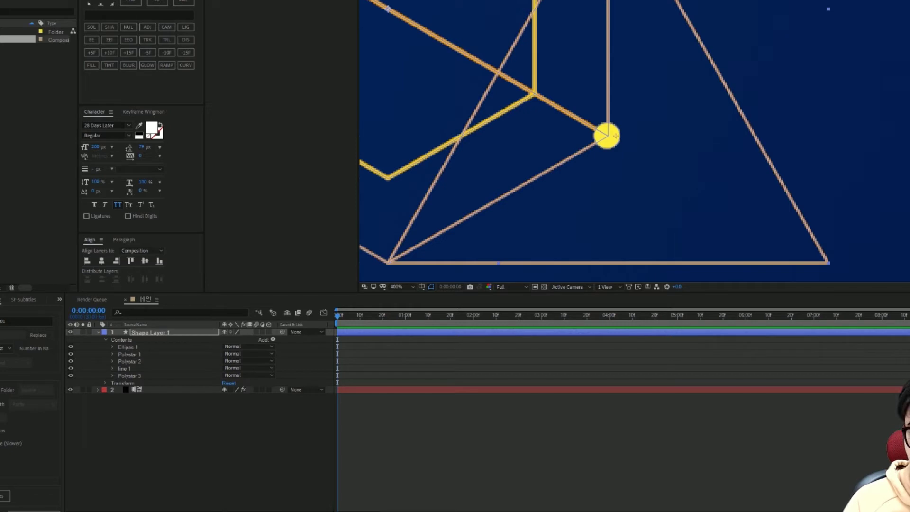
pyautogui.click(649, 394)
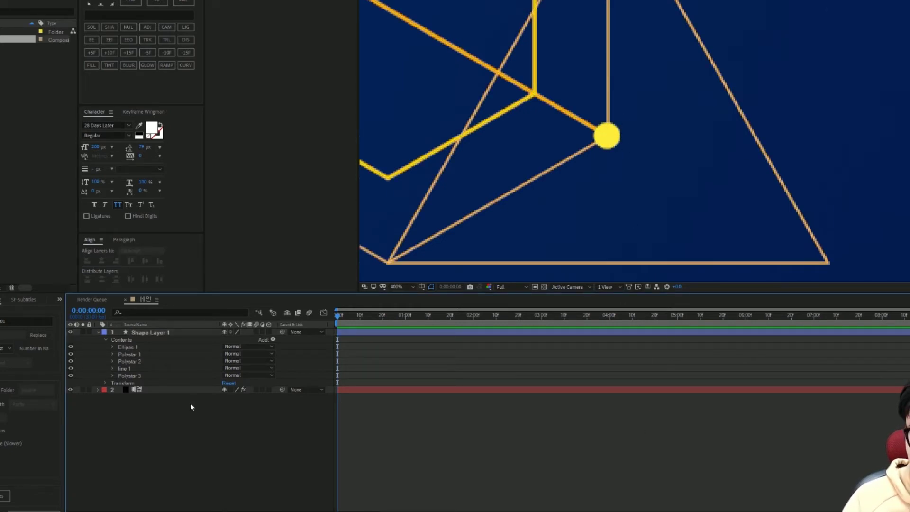
pyautogui.click(738, 328)
pyautogui.press('F2')
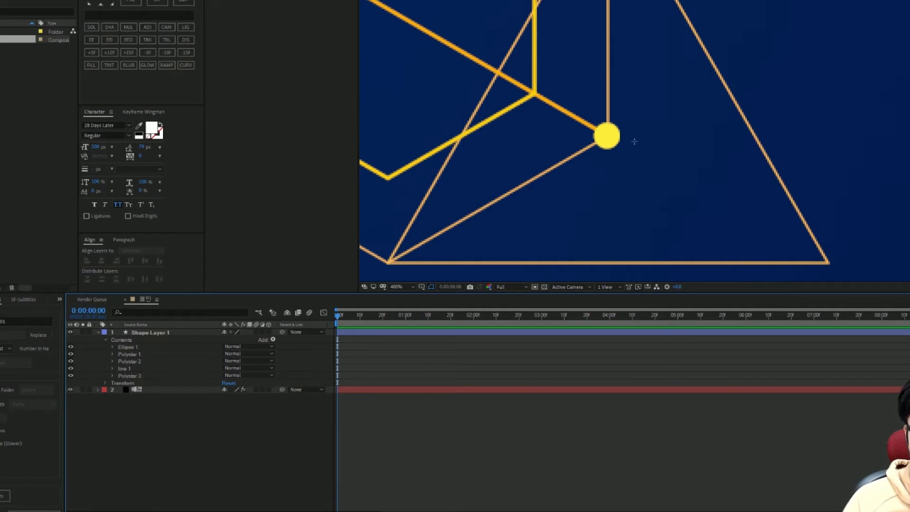
pyautogui.click(181, 371)
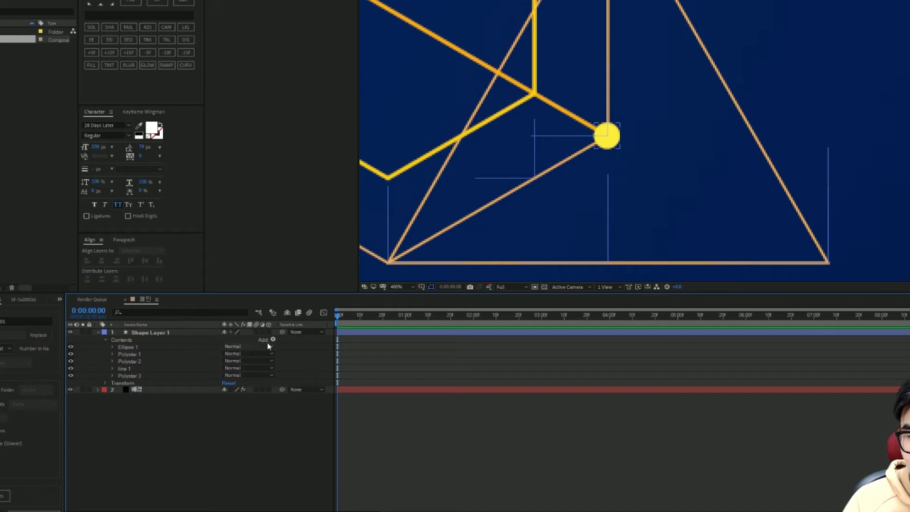
# Add Trim Paths 1 to Shape Layer 1's Contents and expand its Start, End and Offset.
pyautogui.click(553, 63)
pyautogui.scroll(-2, 553, 63)
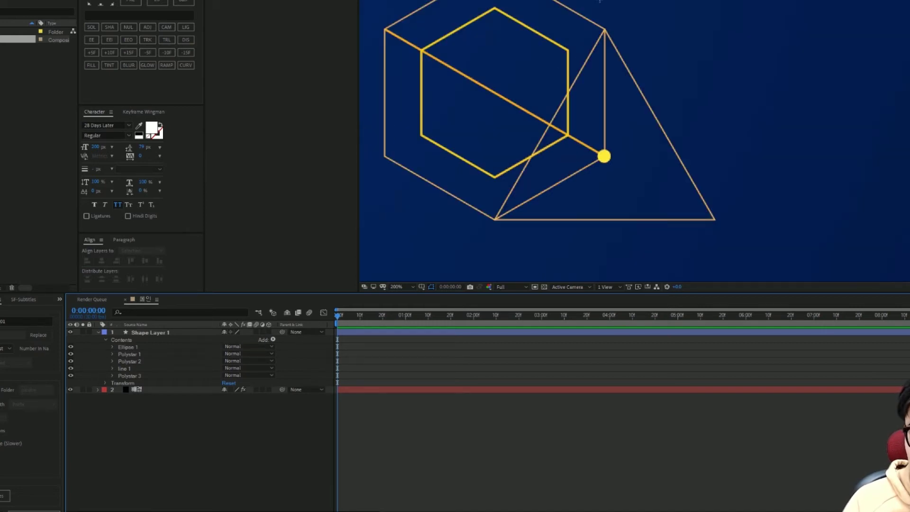
pyautogui.click(275, 343)
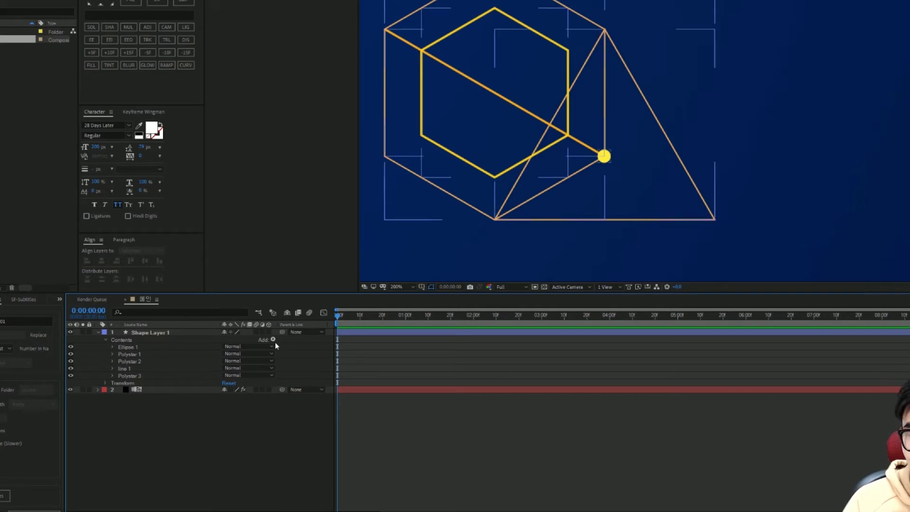
pyautogui.click(273, 340)
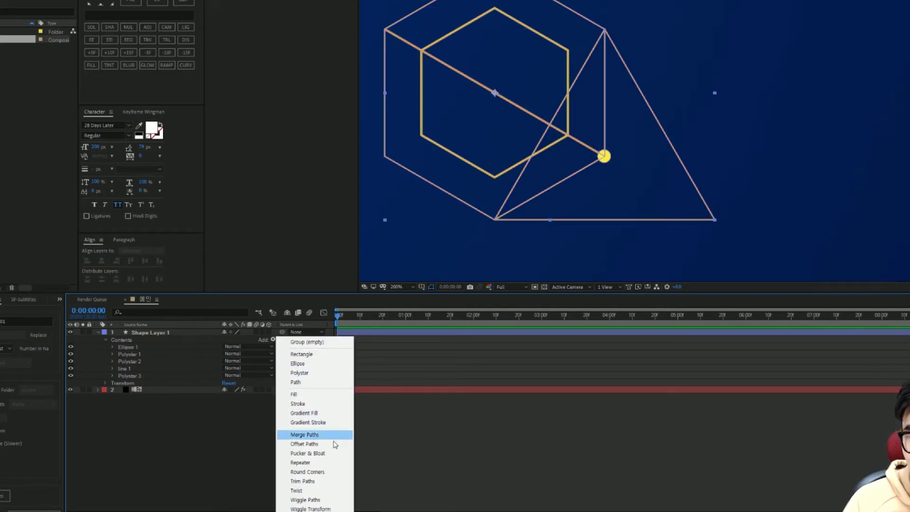
pyautogui.click(317, 483)
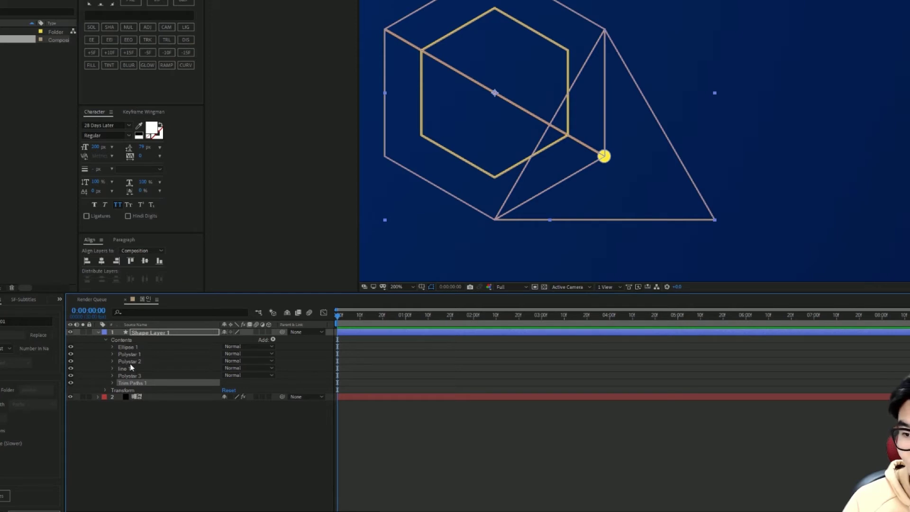
pyautogui.click(113, 384)
pyautogui.moveTo(230, 397)
pyautogui.mouseDown()
pyautogui.moveTo(245, 398)
pyautogui.moveTo(189, 391)
pyautogui.moveTo(406, 405)
pyautogui.mouseUp()
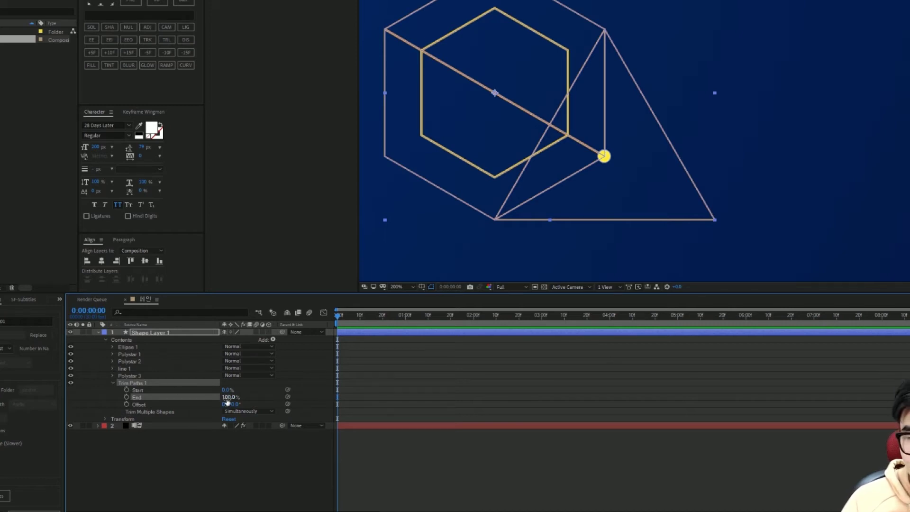
# Keyframe Trim Paths Start from one second to 100% at five seconds.
pyautogui.moveTo(338, 341); pyautogui.dragTo(407, 334)
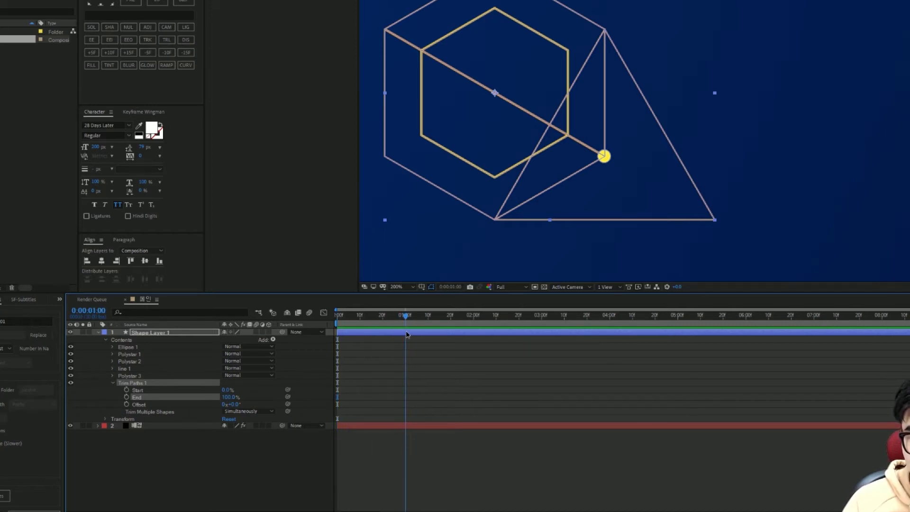
pyautogui.click(127, 390)
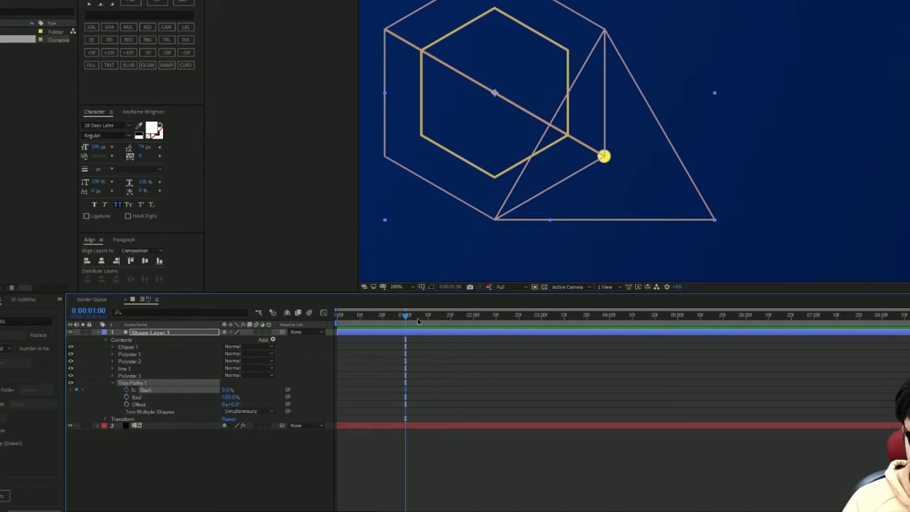
pyautogui.moveTo(418, 321); pyautogui.dragTo(679, 368)
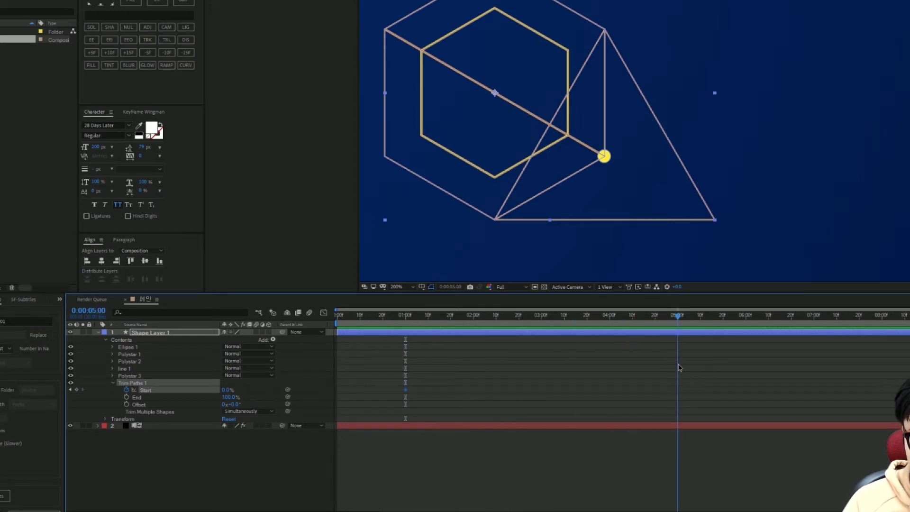
pyautogui.click(228, 390)
pyautogui.write('100')
pyautogui.press('Return')
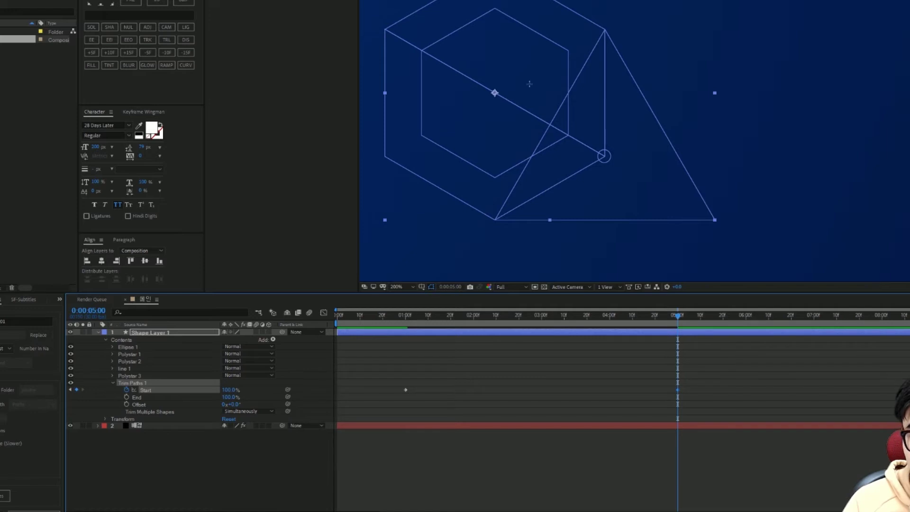
# Hide the path outlines and keyframe Trim Paths End at 0% at the start.
pyautogui.click(431, 286)
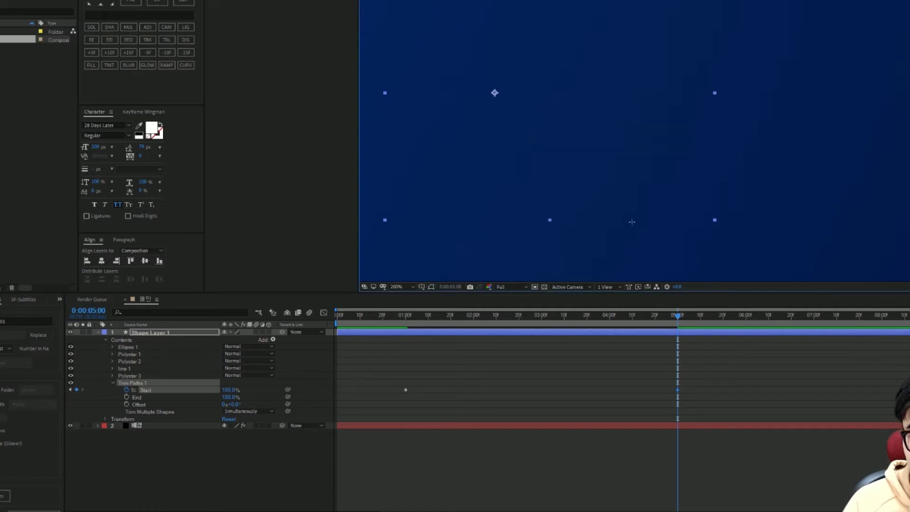
pyautogui.moveTo(677, 323); pyautogui.dragTo(501, 376)
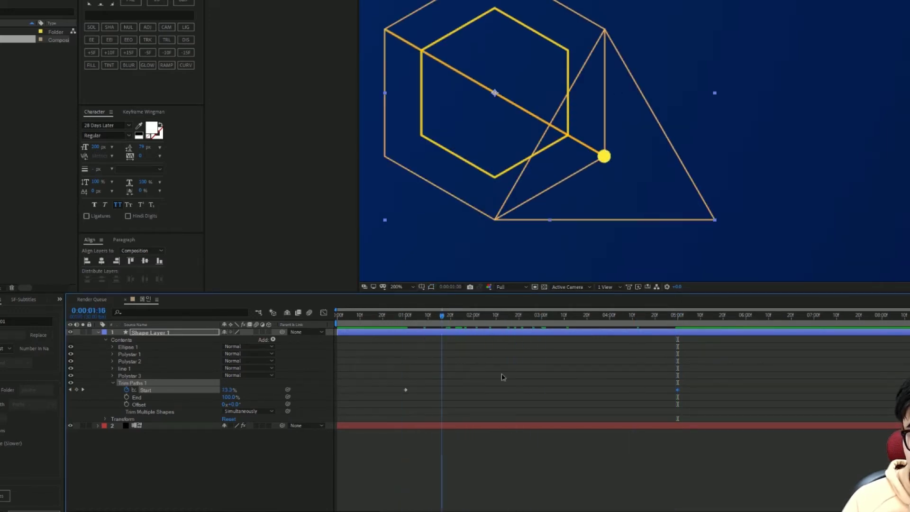
pyautogui.press('j')
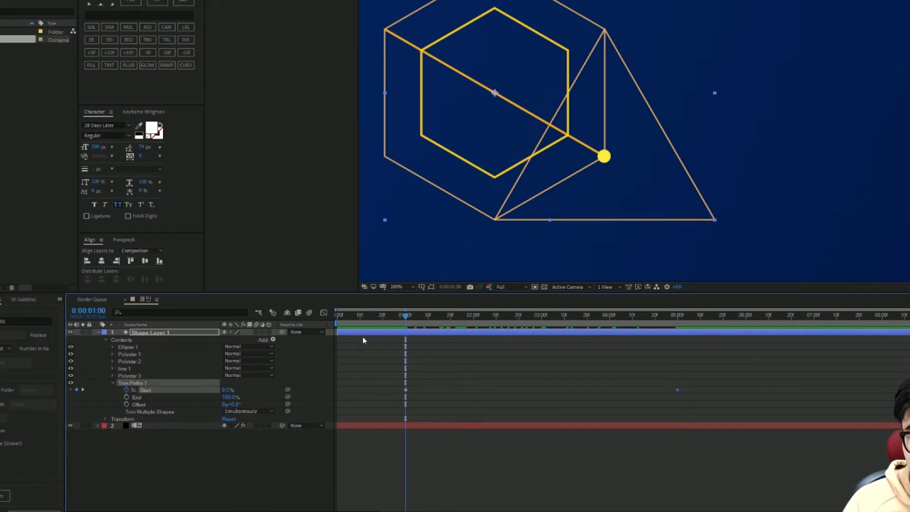
pyautogui.moveTo(362, 315); pyautogui.dragTo(337, 315)
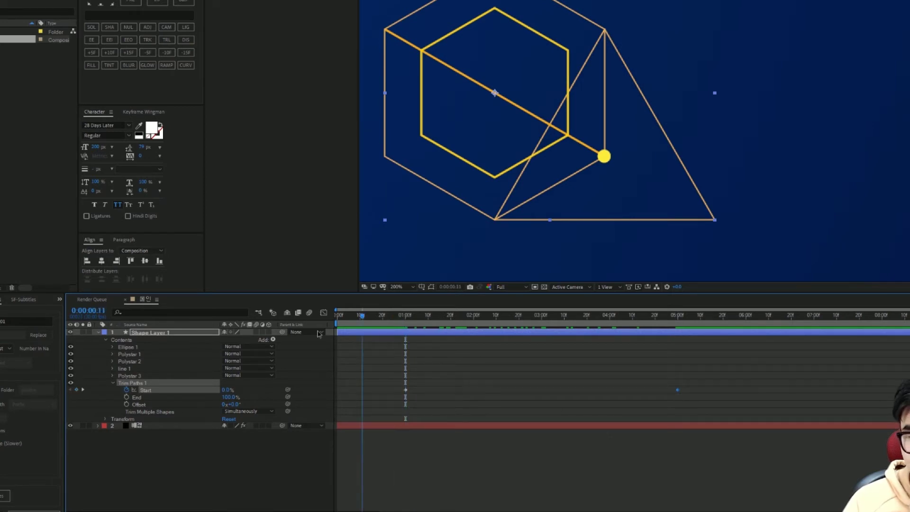
pyautogui.click(127, 397)
pyautogui.click(234, 397)
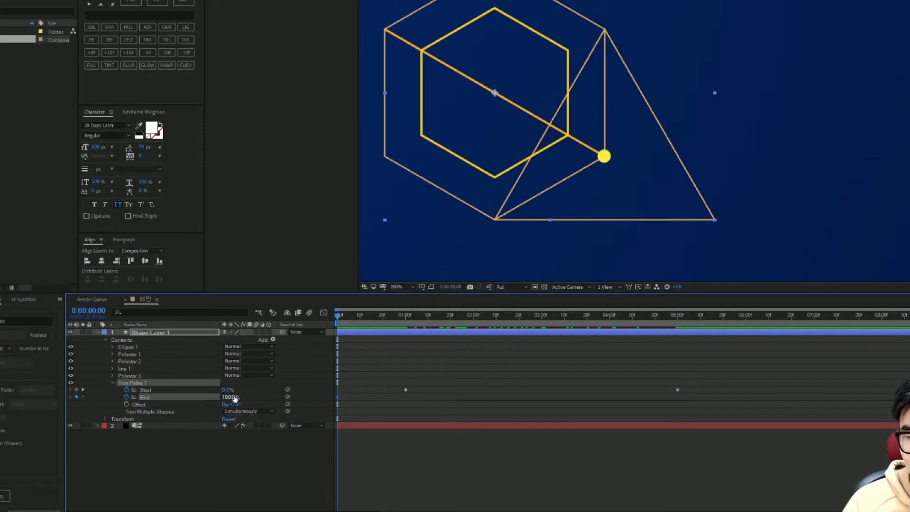
pyautogui.write('0')
pyautogui.press('Return')
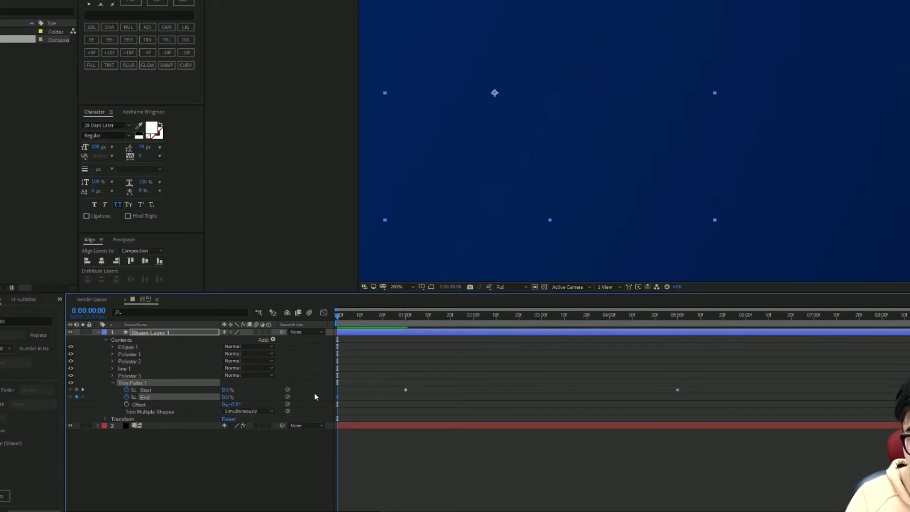
# Set Trim Paths End to 100% at four seconds and preview the draw-on.
pyautogui.press('space')
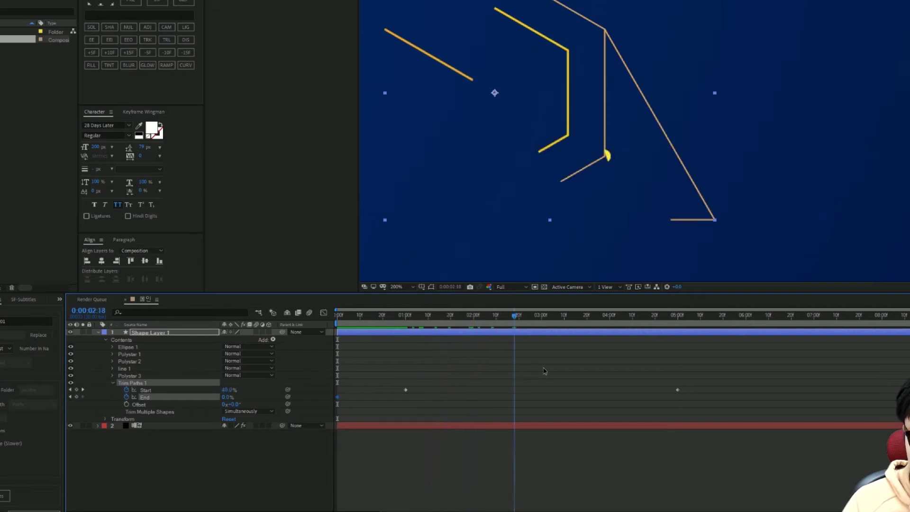
pyautogui.press('space')
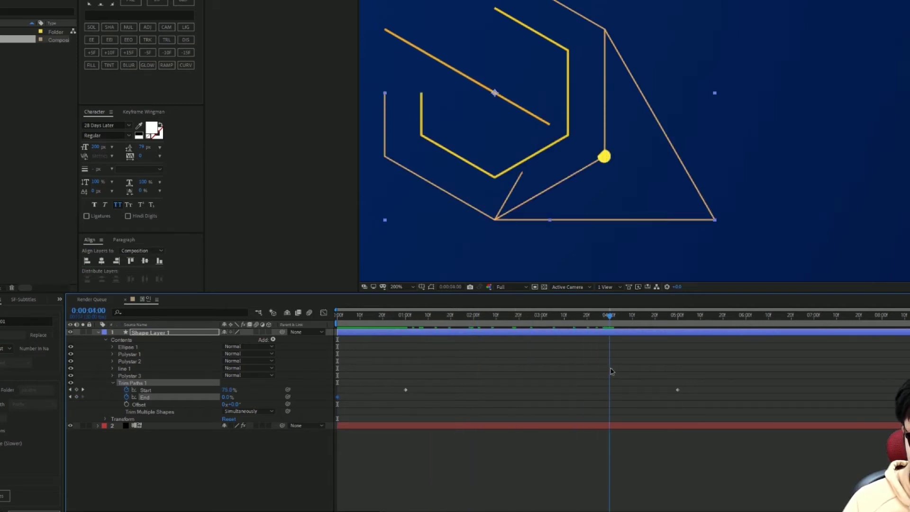
pyautogui.moveTo(232, 400); pyautogui.dragTo(297, 399)
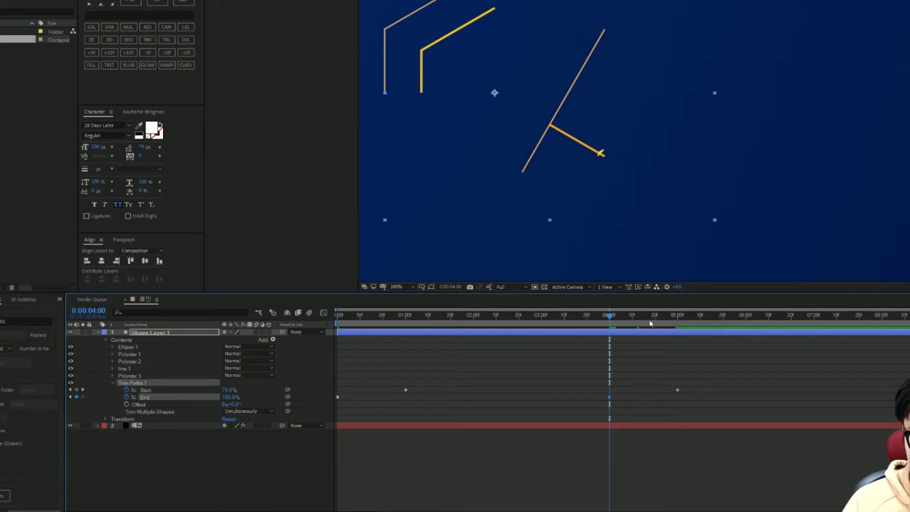
pyautogui.press('space')
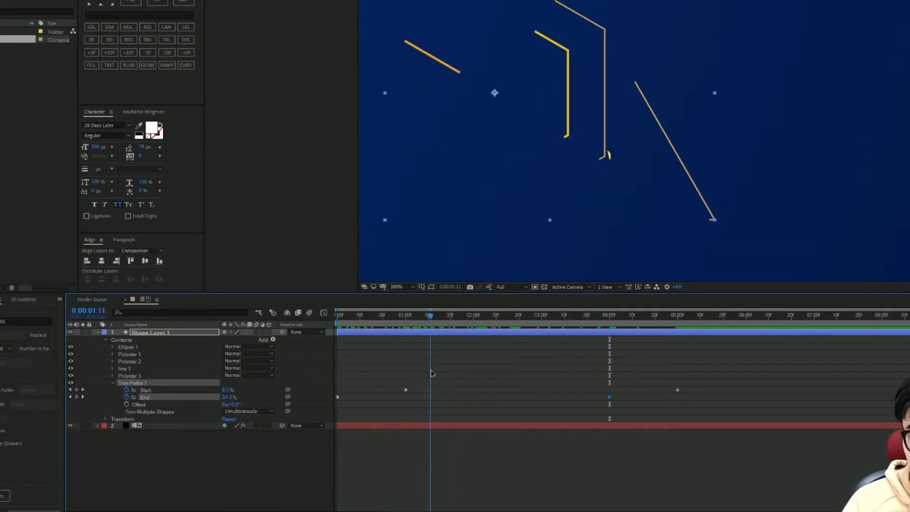
pyautogui.moveTo(431, 373); pyautogui.dragTo(405, 382)
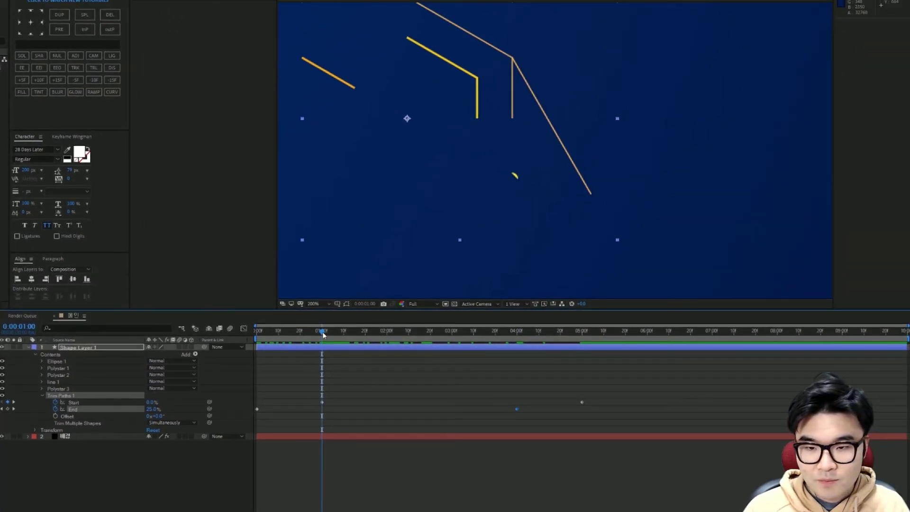
# Keyframe Trim Paths Offset from frame 0 to one full revolution at the composition end.
pyautogui.moveTo(322, 331); pyautogui.dragTo(256, 330)
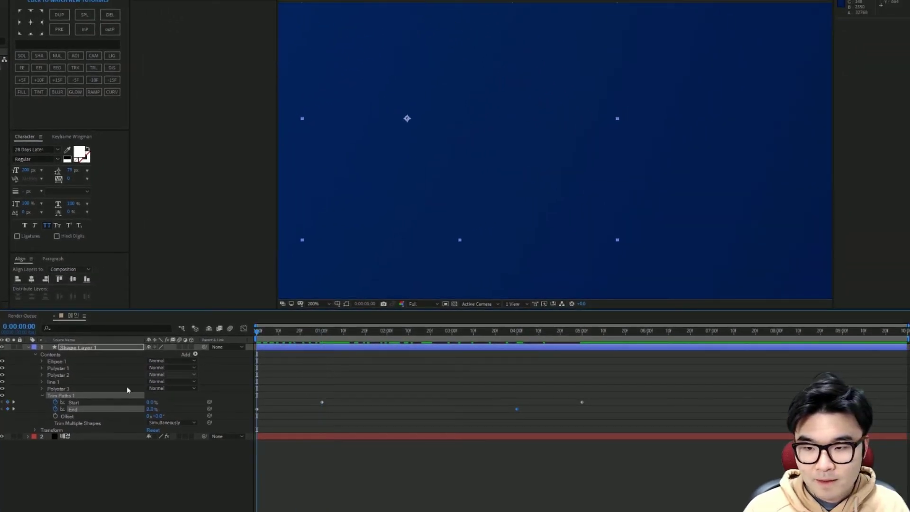
pyautogui.click(55, 416)
pyautogui.press('space')
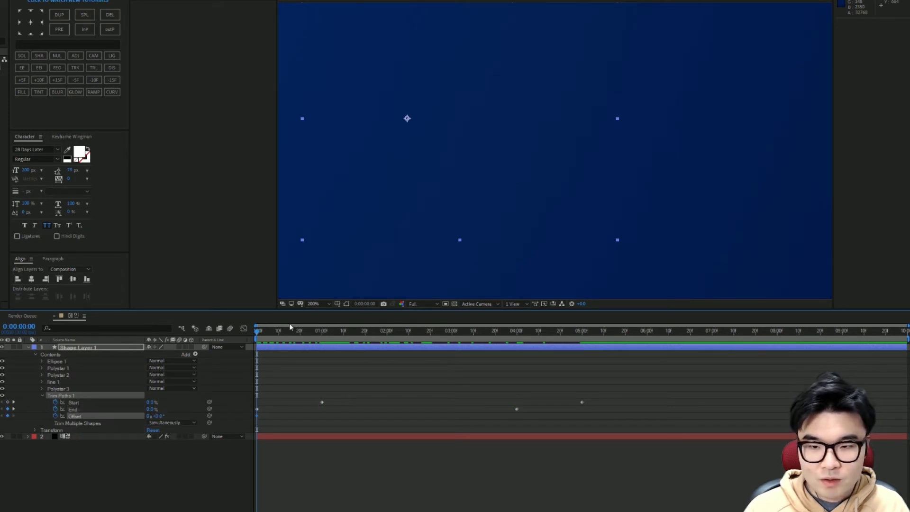
pyautogui.press('End')
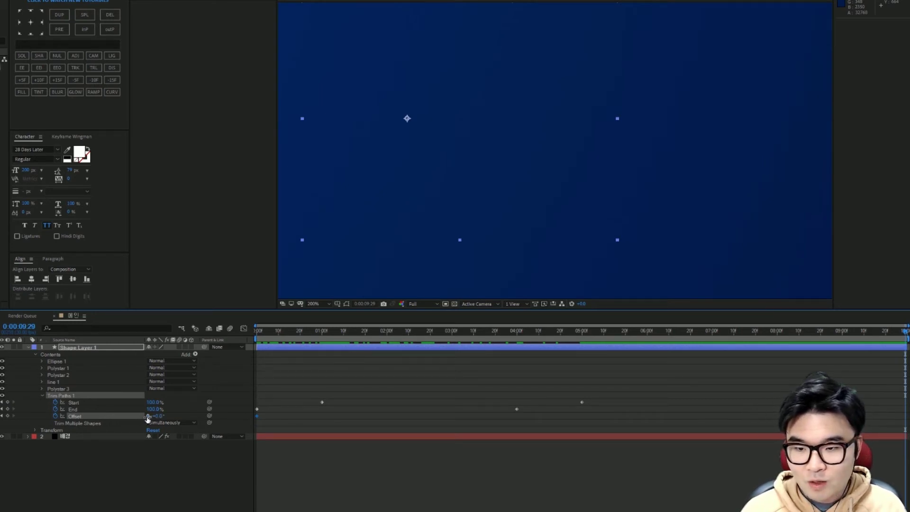
pyautogui.click(148, 417)
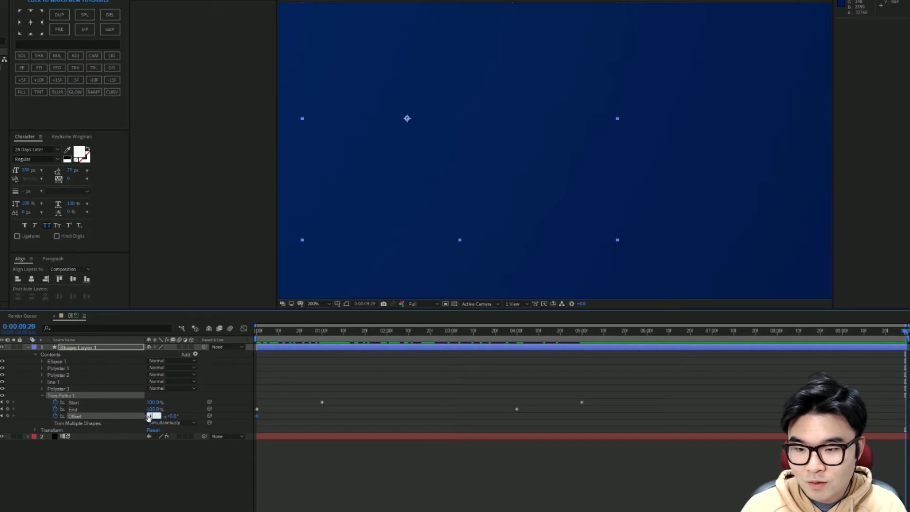
pyautogui.write('1')
pyautogui.click(167, 457)
pyautogui.press('space')
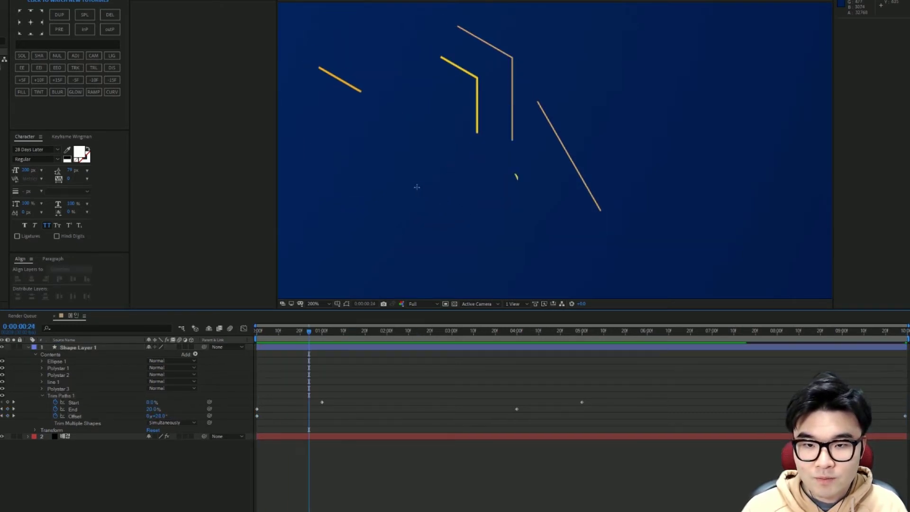
# Move to 0:00:03:11, collapse Trim Paths 1 and select the Ellipse 1 group.
pyautogui.moveTo(416, 186); pyautogui.dragTo(503, 188)
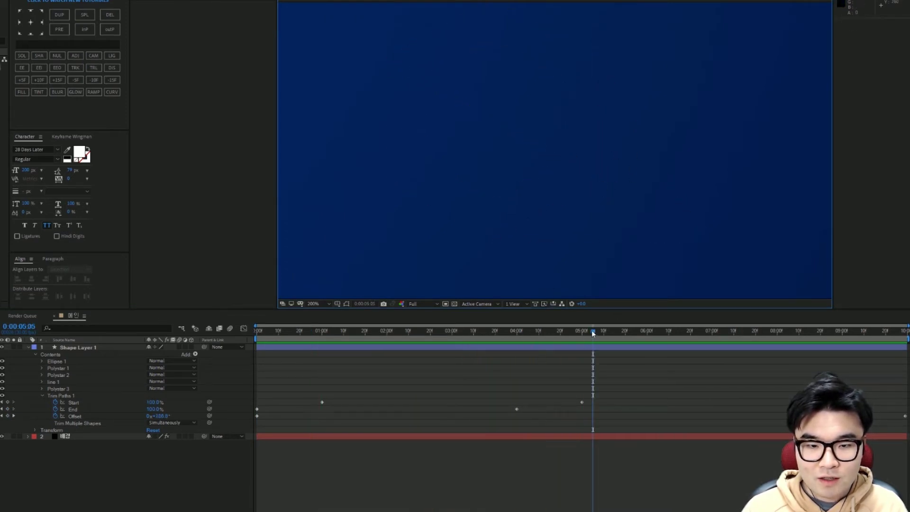
pyautogui.moveTo(591, 330); pyautogui.dragTo(476, 330)
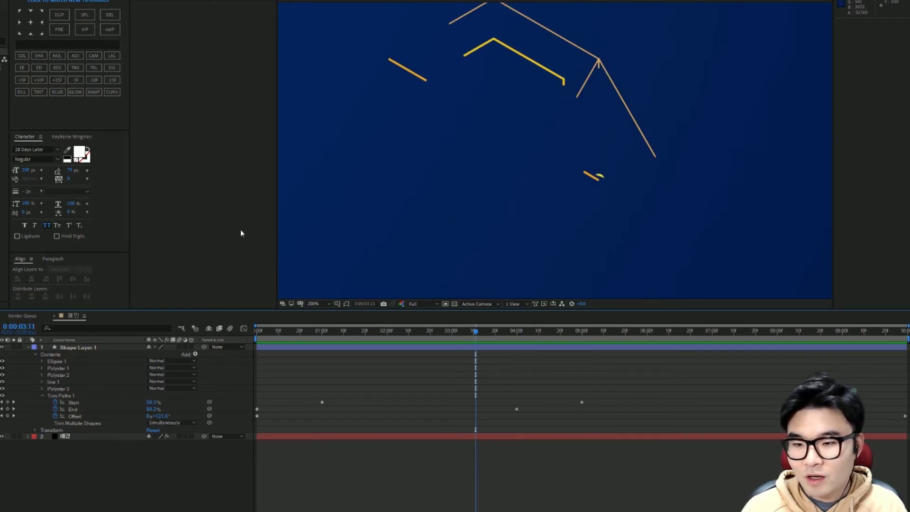
pyautogui.click(35, 383)
pyautogui.click(42, 397)
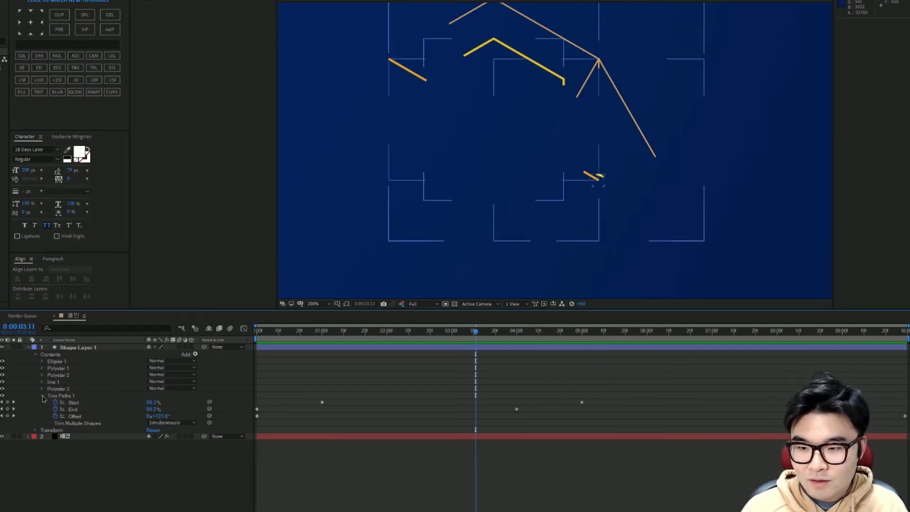
pyautogui.click(58, 360)
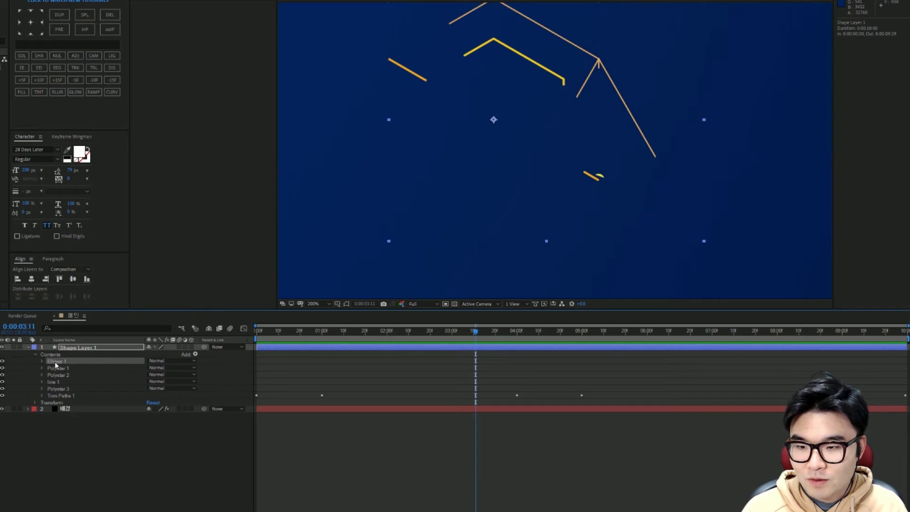
# Drag Ellipse 1 below Trim Paths 1 and preview the animation from the start.
pyautogui.moveTo(55, 360); pyautogui.dragTo(58, 398)
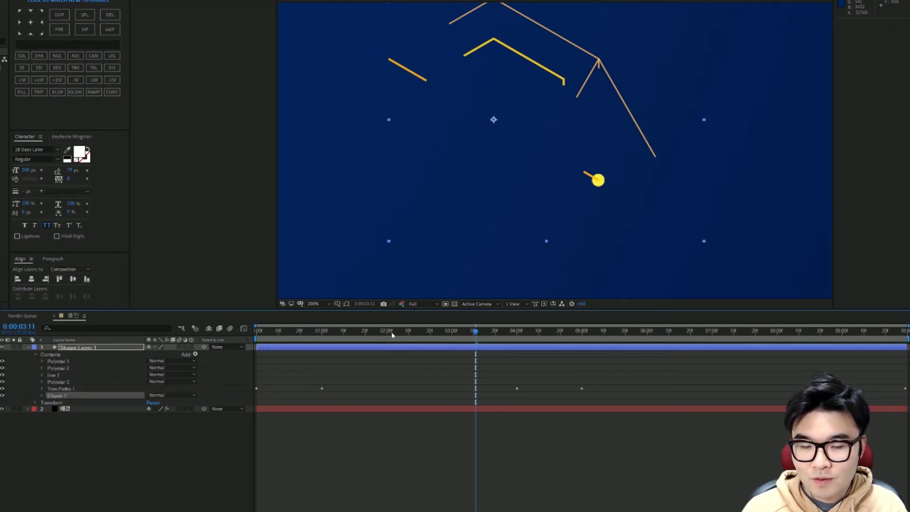
pyautogui.press('Home')
pyautogui.press('space')
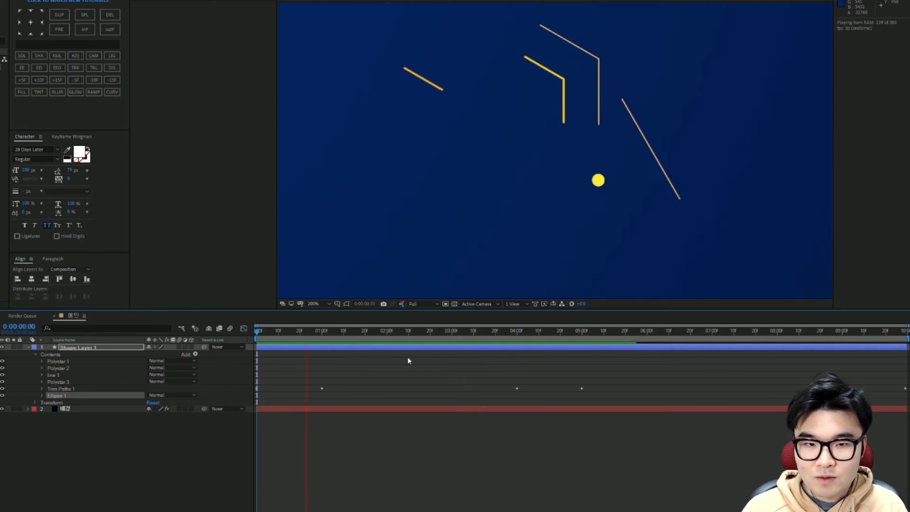
pyautogui.press('space')
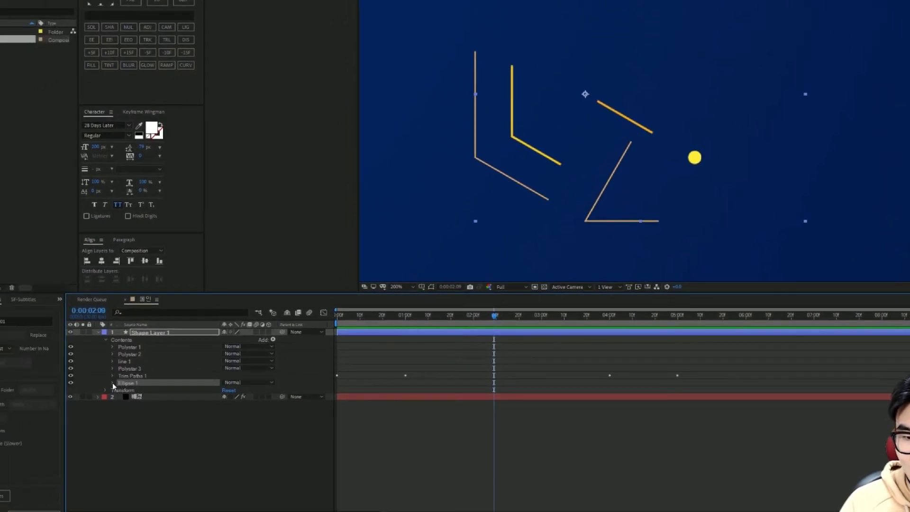
# Set the Transform: Ellipse 1 Opacity to 60%.
pyautogui.click(113, 382)
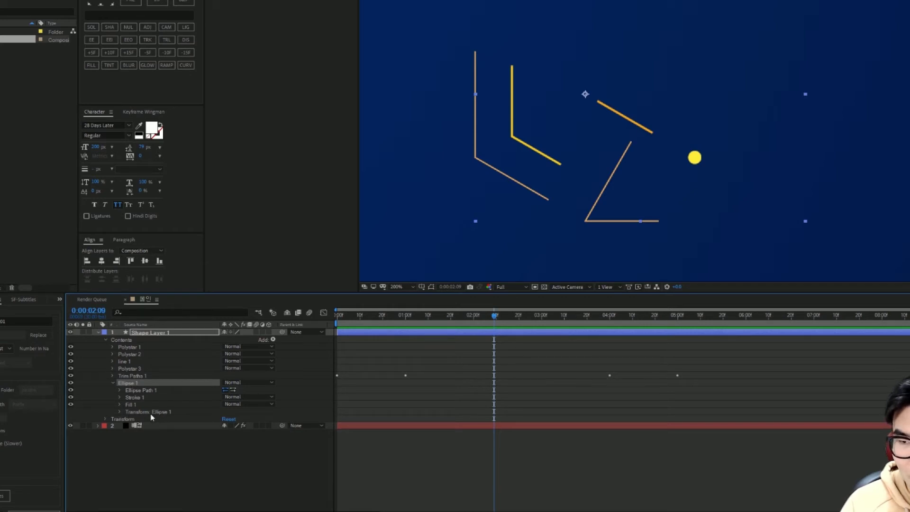
pyautogui.click(120, 412)
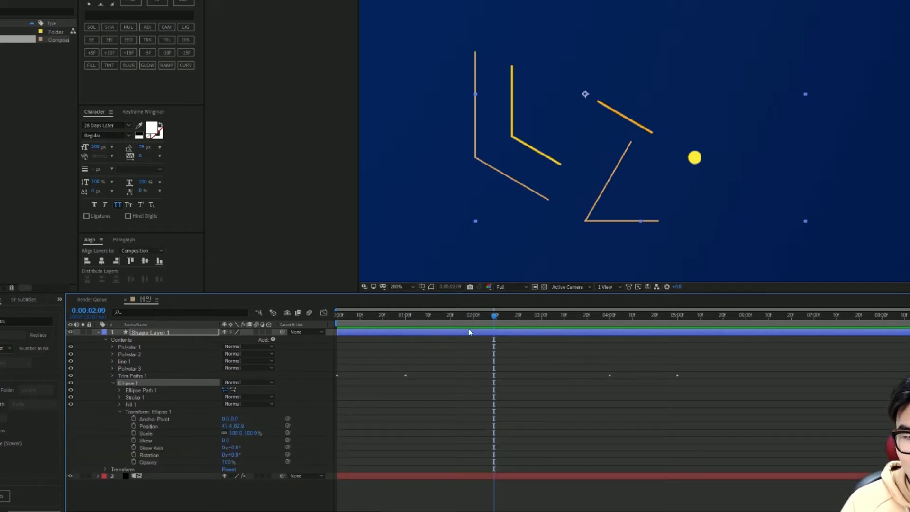
pyautogui.moveTo(496, 323)
pyautogui.mouseDown()
pyautogui.moveTo(412, 342)
pyautogui.moveTo(352, 373)
pyautogui.moveTo(410, 373)
pyautogui.mouseUp()
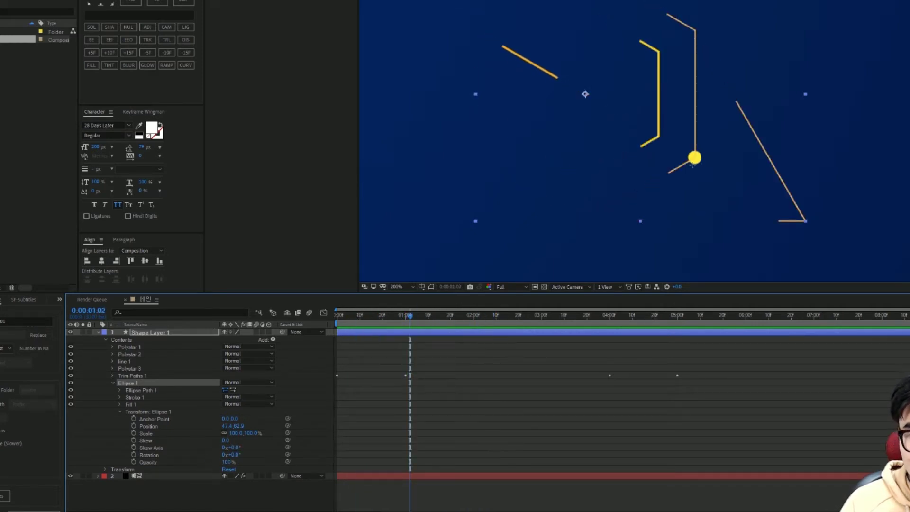
pyautogui.click(225, 462)
pyautogui.write('60')
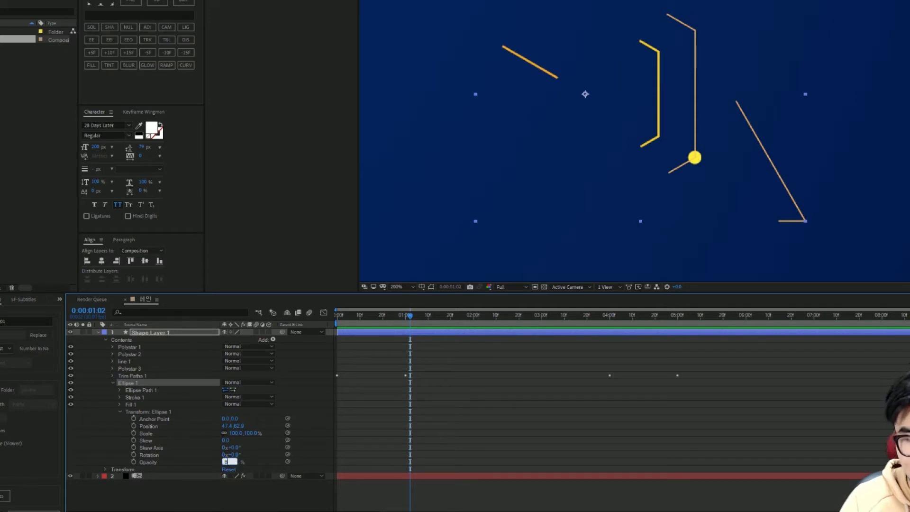
pyautogui.press('Return')
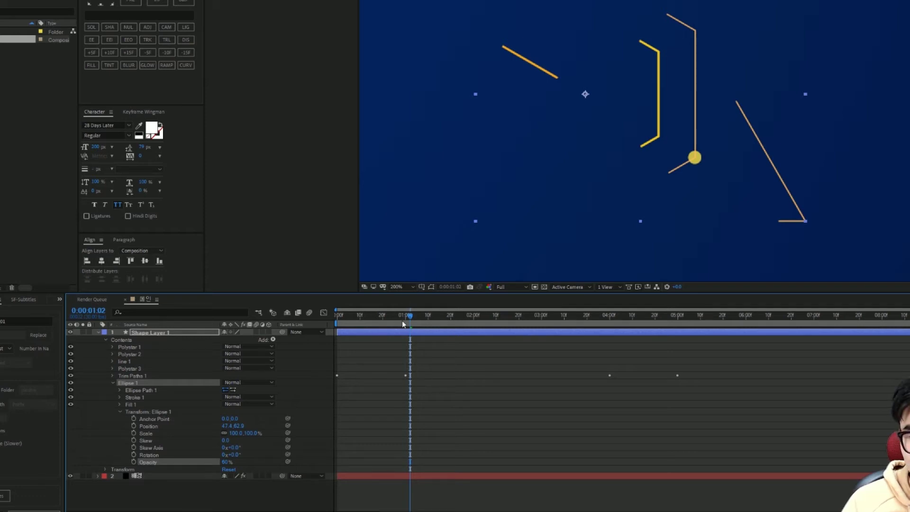
pyautogui.press('Home')
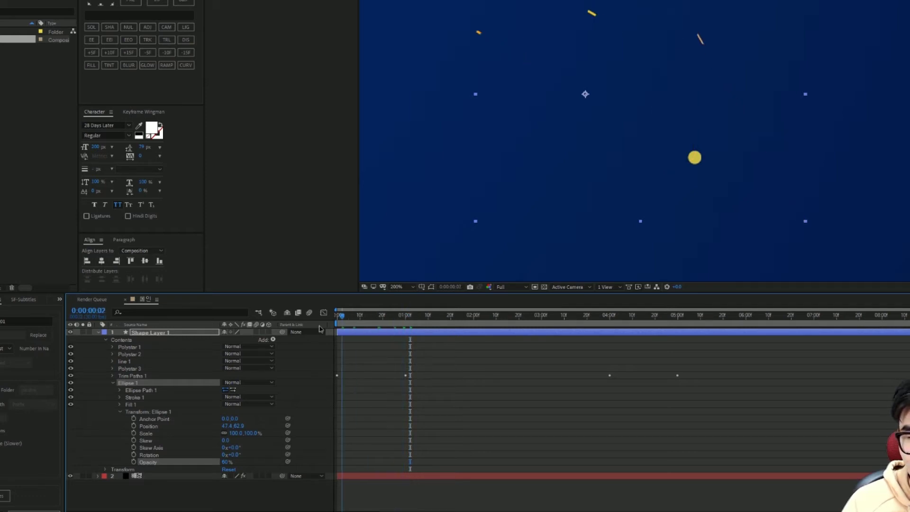
pyautogui.click(134, 433)
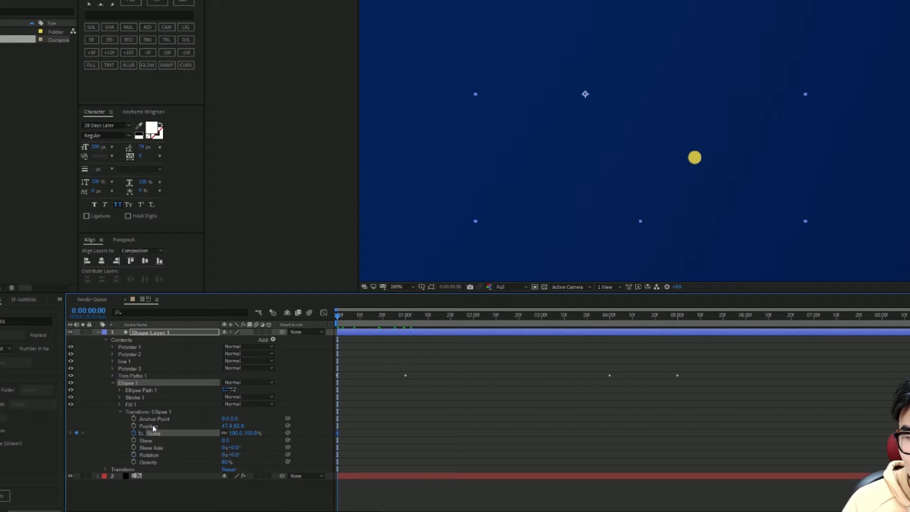
pyautogui.click(234, 433)
pyautogui.write('00')
pyautogui.press('Return')
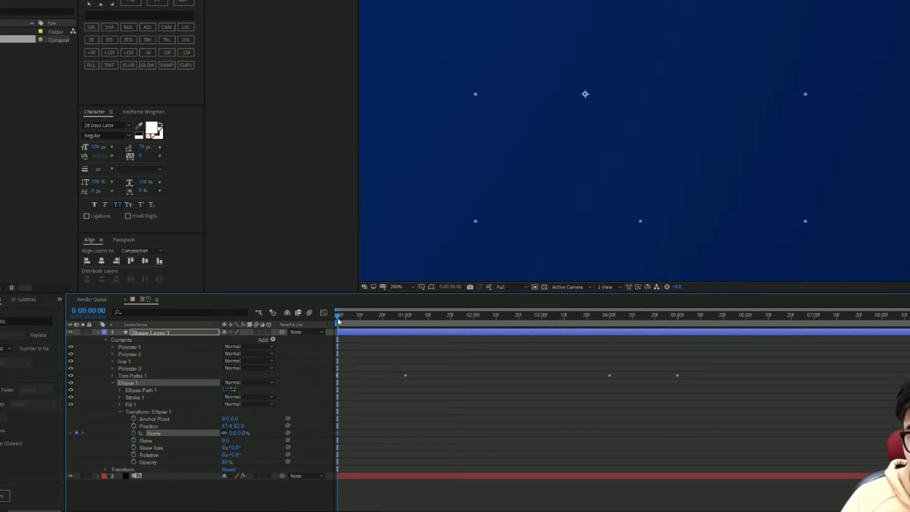
pyautogui.moveTo(339, 322); pyautogui.dragTo(405, 329)
pyautogui.click(234, 433)
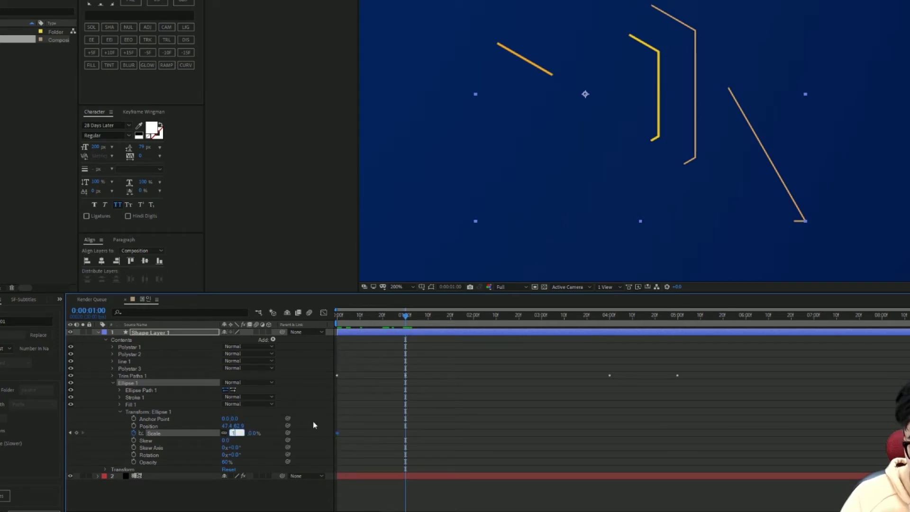
pyautogui.write('100')
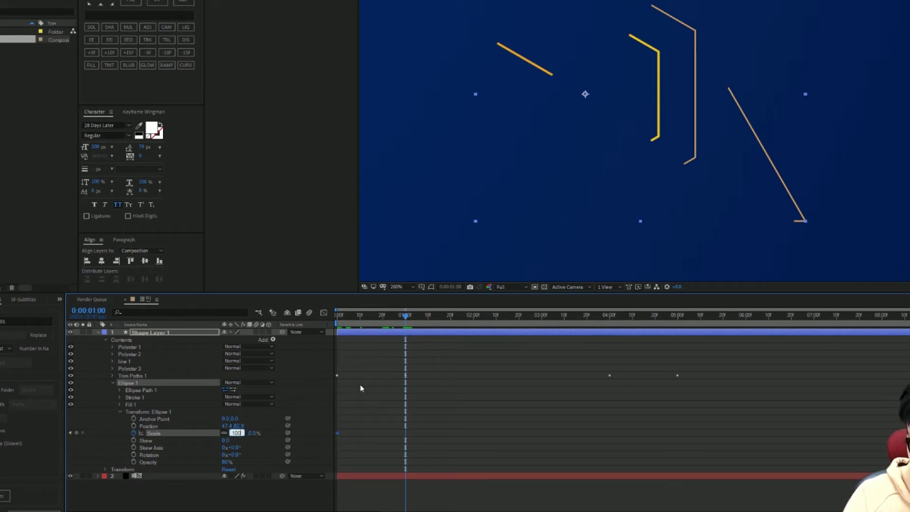
pyautogui.press('Return')
pyautogui.moveTo(414, 324); pyautogui.dragTo(473, 323)
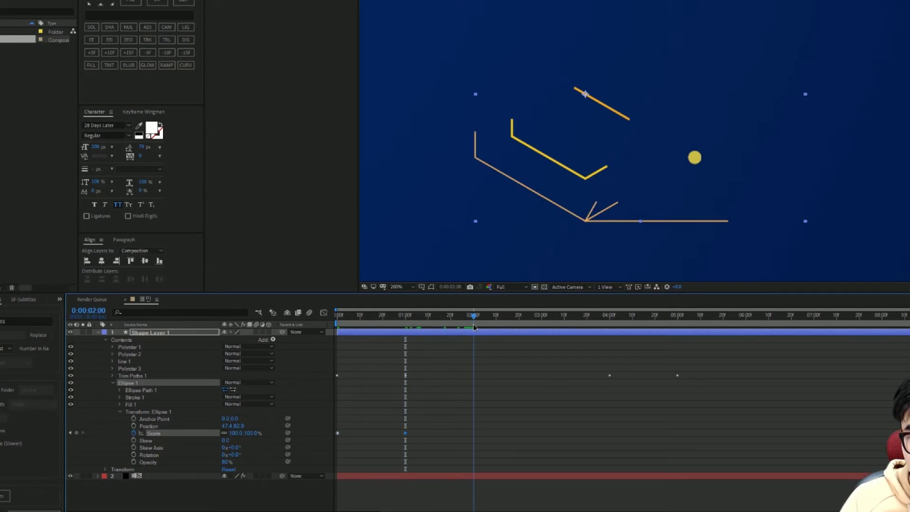
pyautogui.click(233, 433)
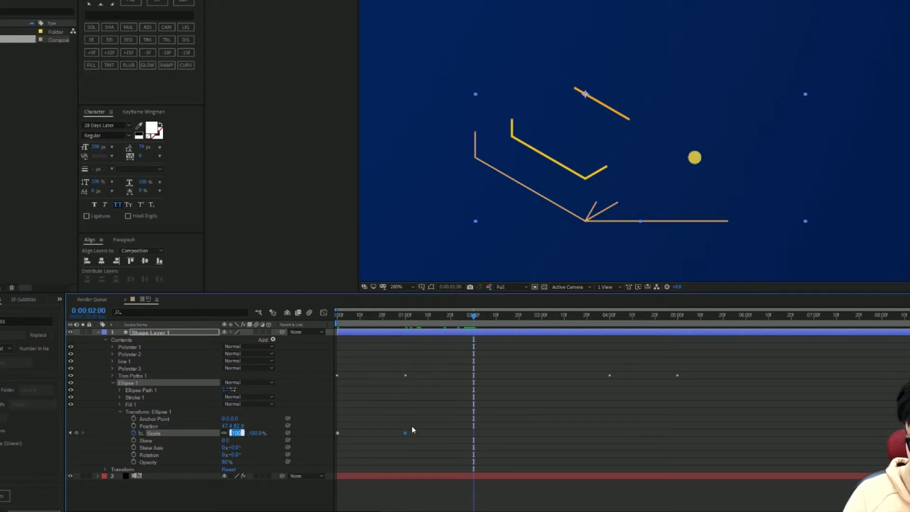
pyautogui.write('0')
pyautogui.press('Return')
pyautogui.press('space')
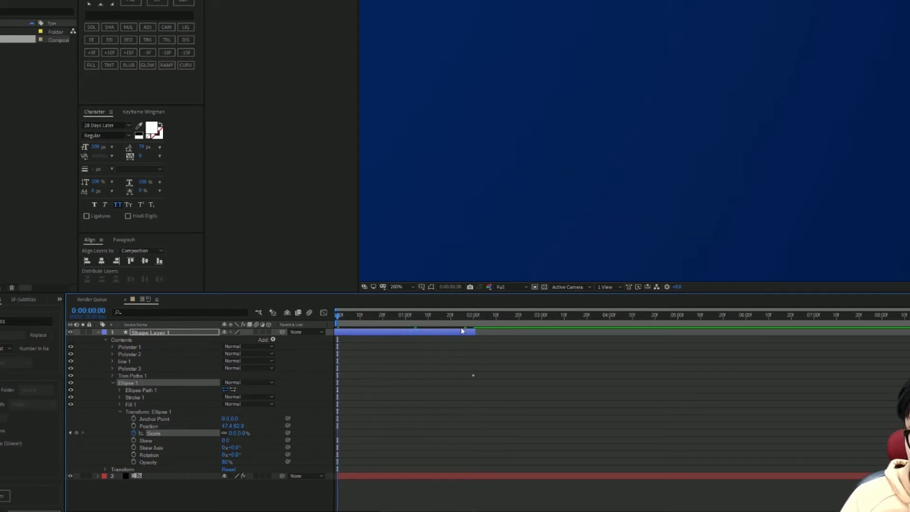
pyautogui.press('space')
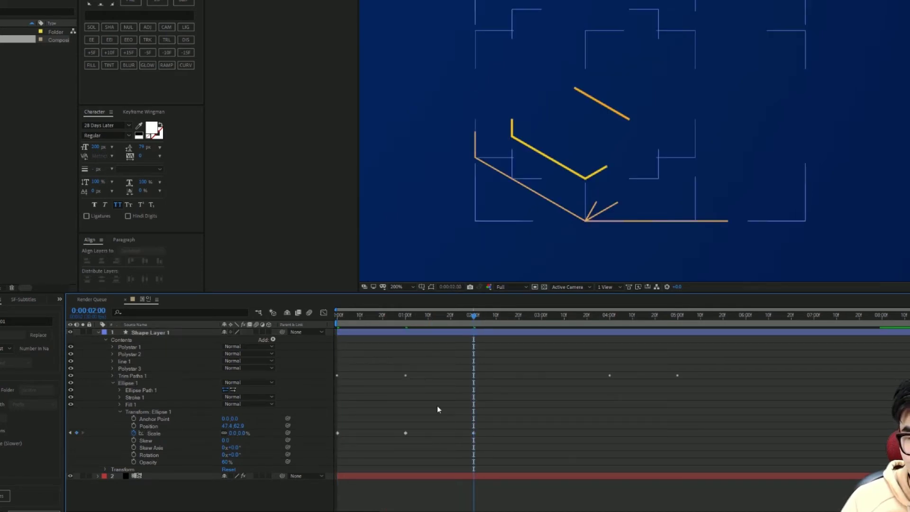
pyautogui.press('space')
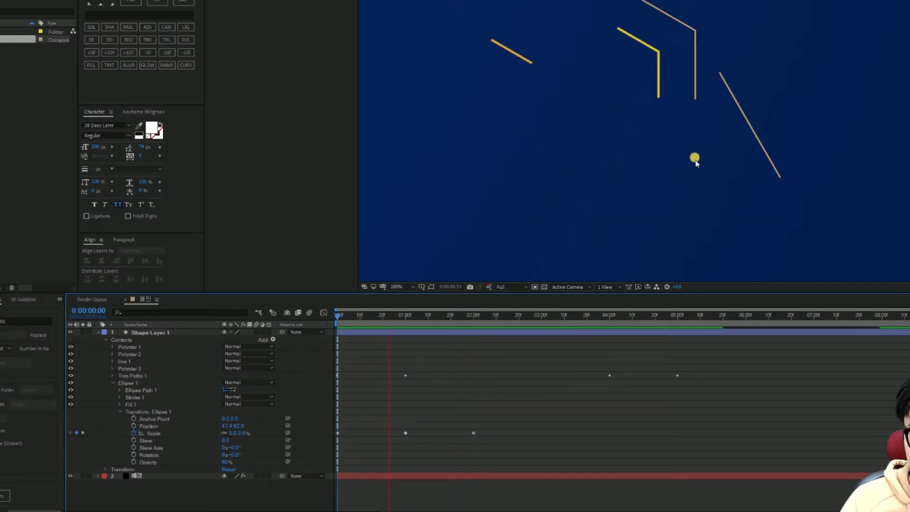
pyautogui.press('space')
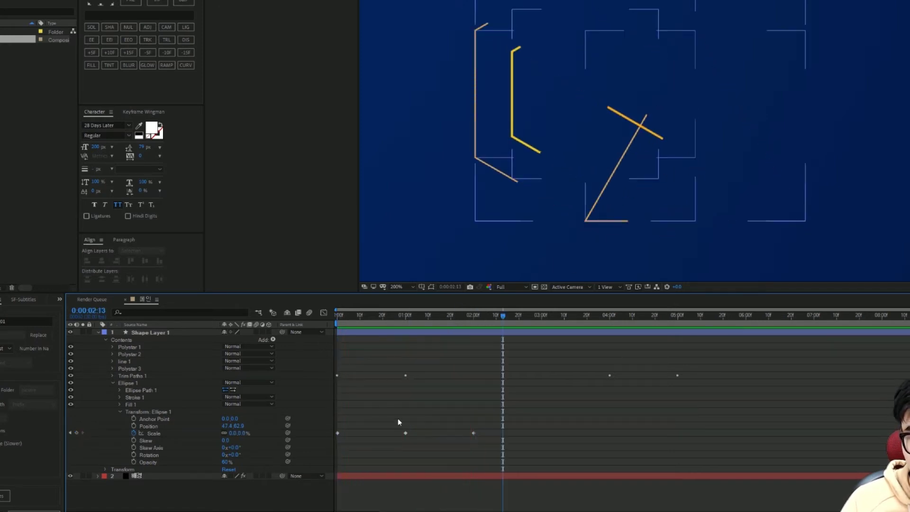
pyautogui.click(674, 156)
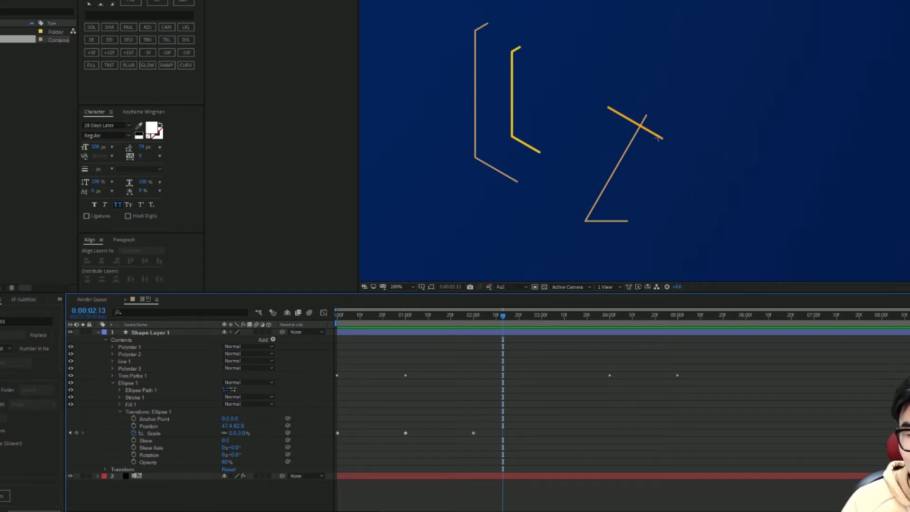
pyautogui.click(396, 399)
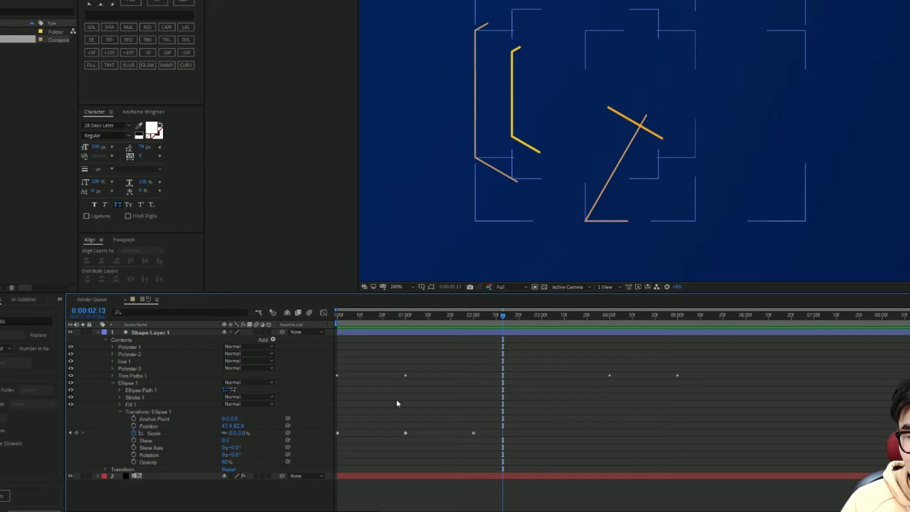
# Replace the Ellipse 1 Scale expression with loopOut() and preview the repeating pulse.
pyautogui.keyDown('alt'); pyautogui.click(134, 433); pyautogui.keyUp('alt')
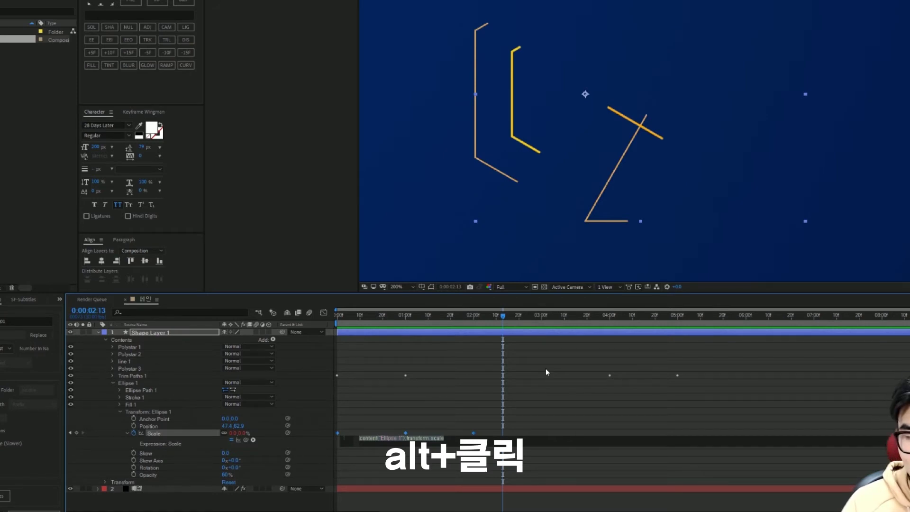
pyautogui.press('BackSpace')
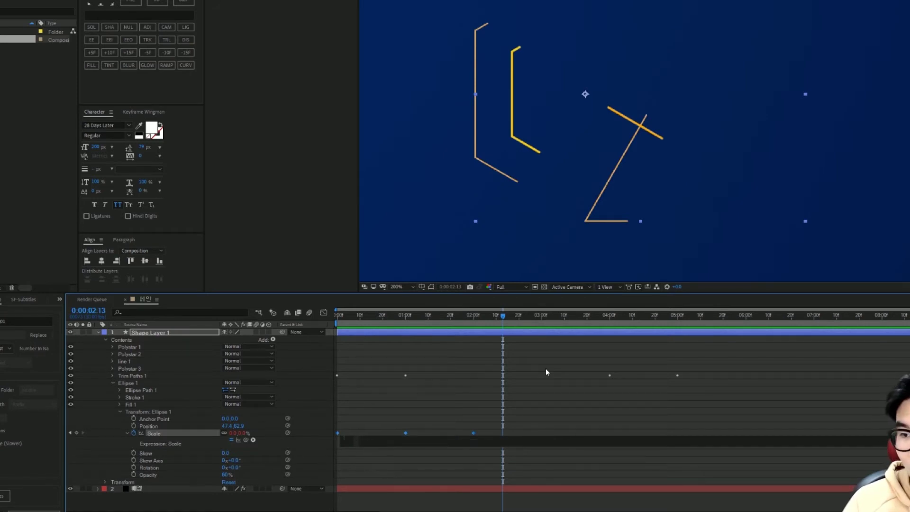
pyautogui.write('l')
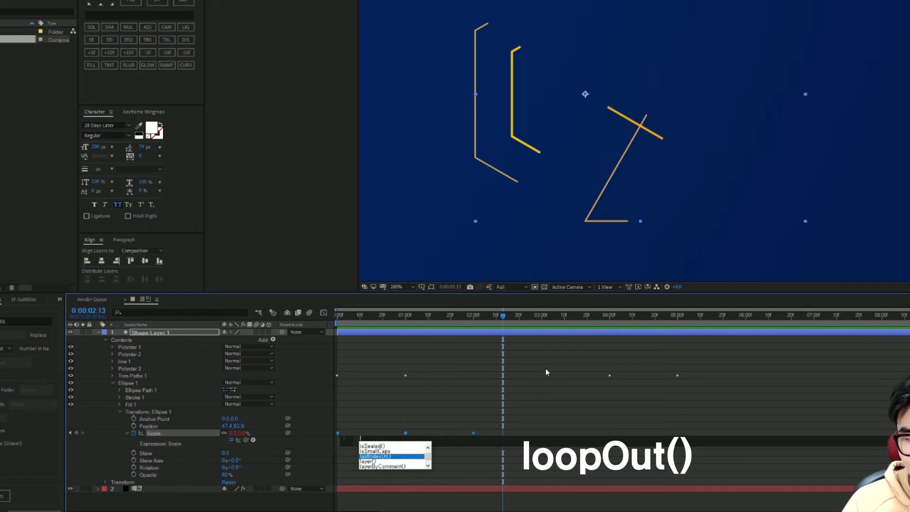
pyautogui.write('oopO')
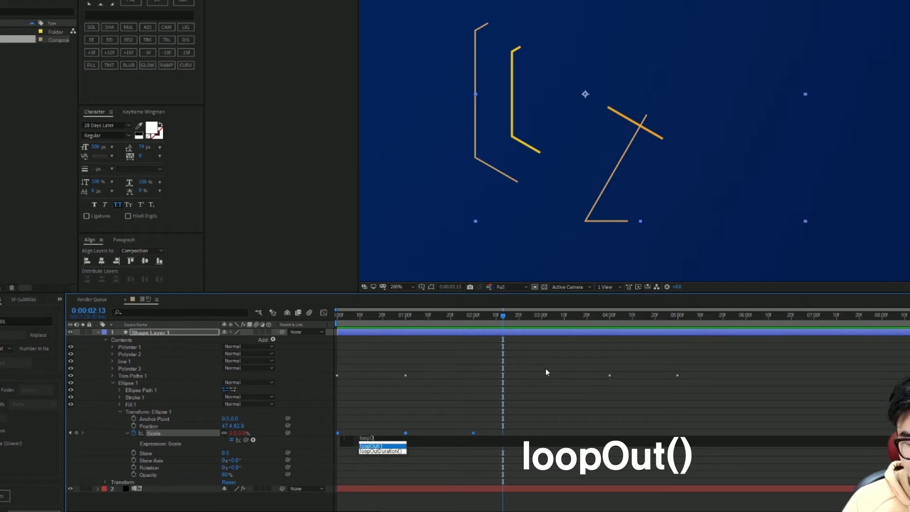
pyautogui.write('ut')
pyautogui.press('Return')
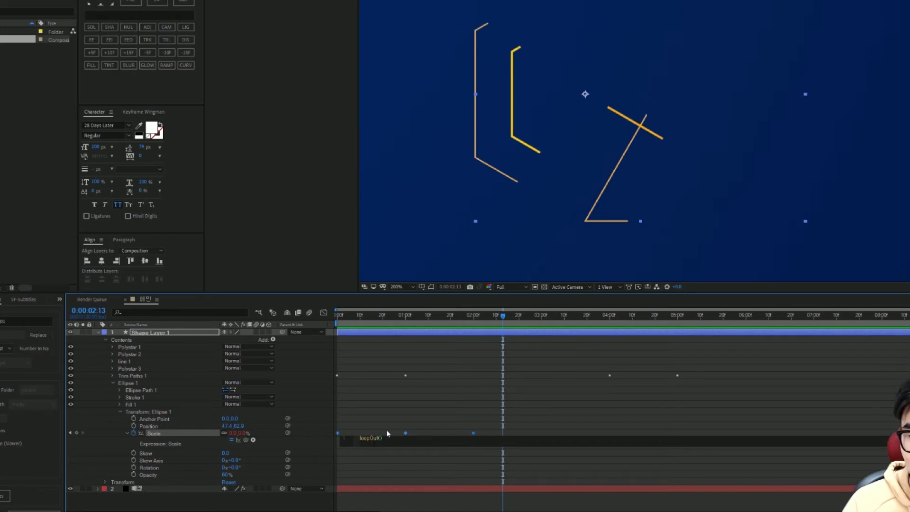
pyautogui.click(513, 471)
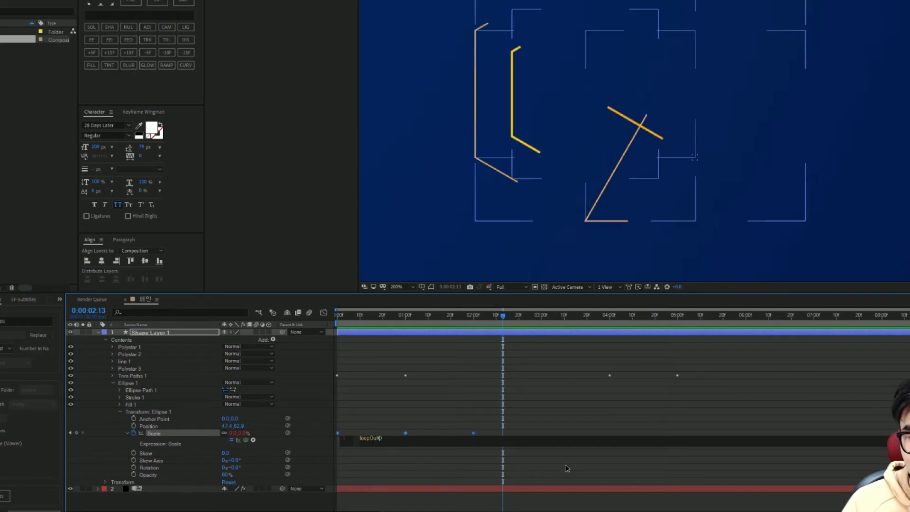
pyautogui.press('space')
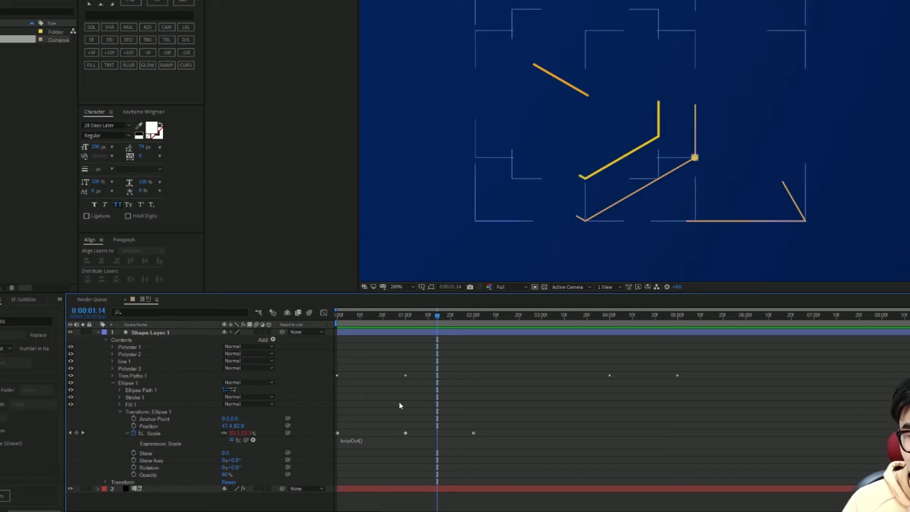
# Give Trim Paths 1 Start a loopOut("pingpong") expression and preview from the start.
pyautogui.click(120, 411)
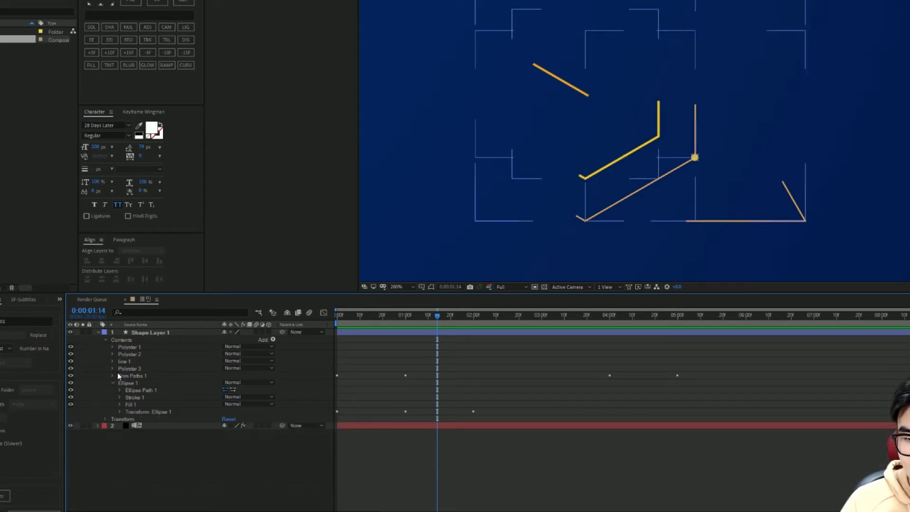
pyautogui.click(113, 376)
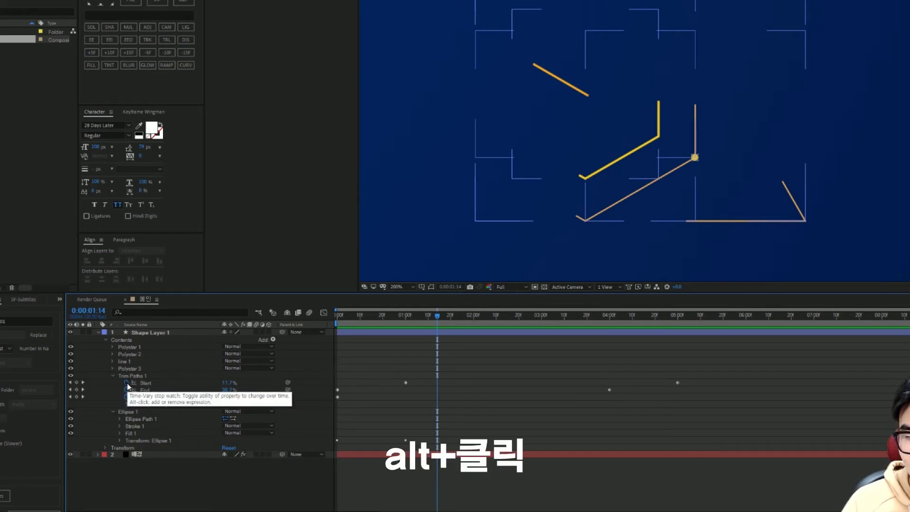
pyautogui.keyDown('alt'); pyautogui.click(126, 383); pyautogui.keyUp('alt')
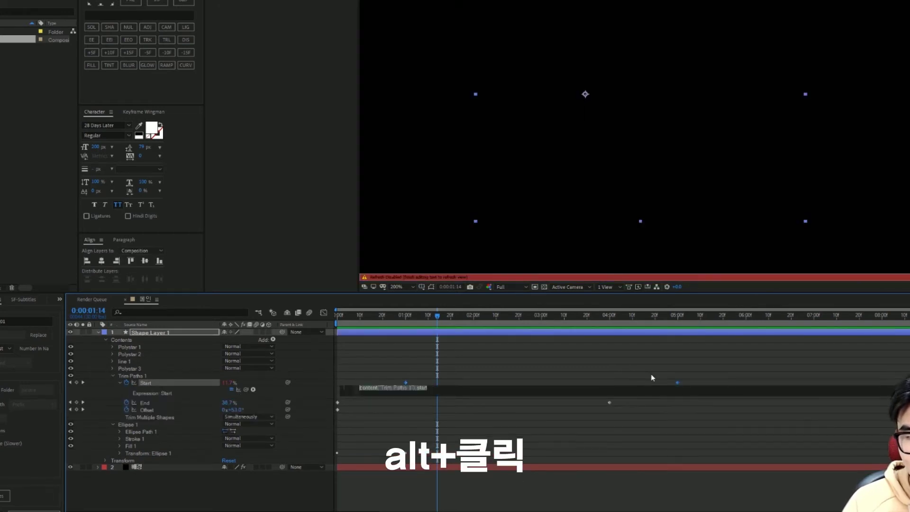
pyautogui.write('loopO')
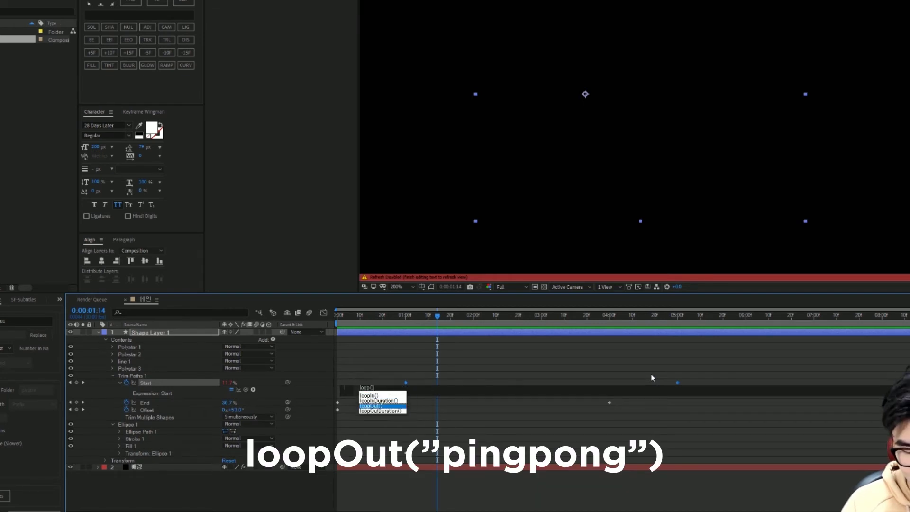
pyautogui.press('Return')
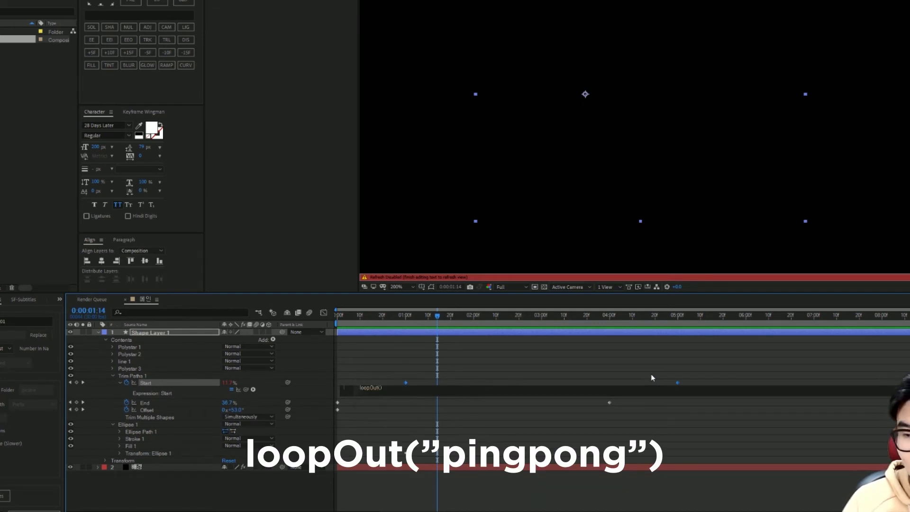
pyautogui.write('"')
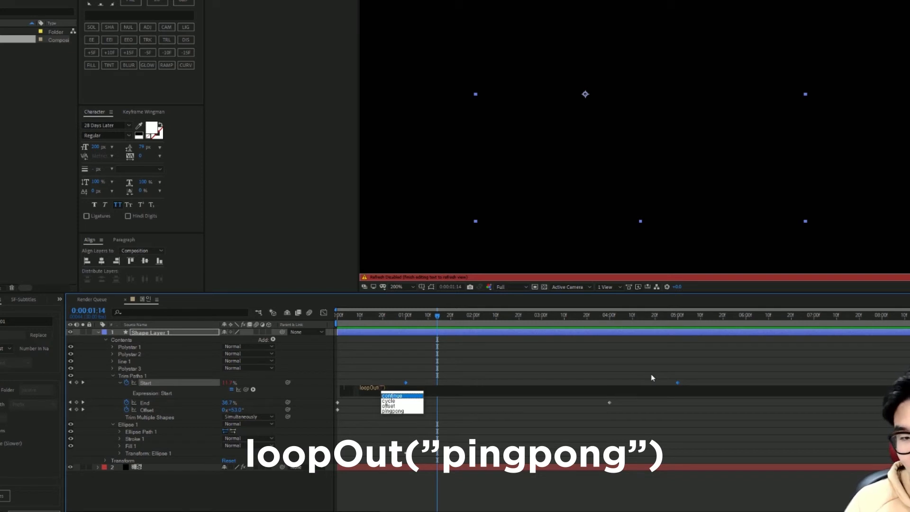
pyautogui.write('p')
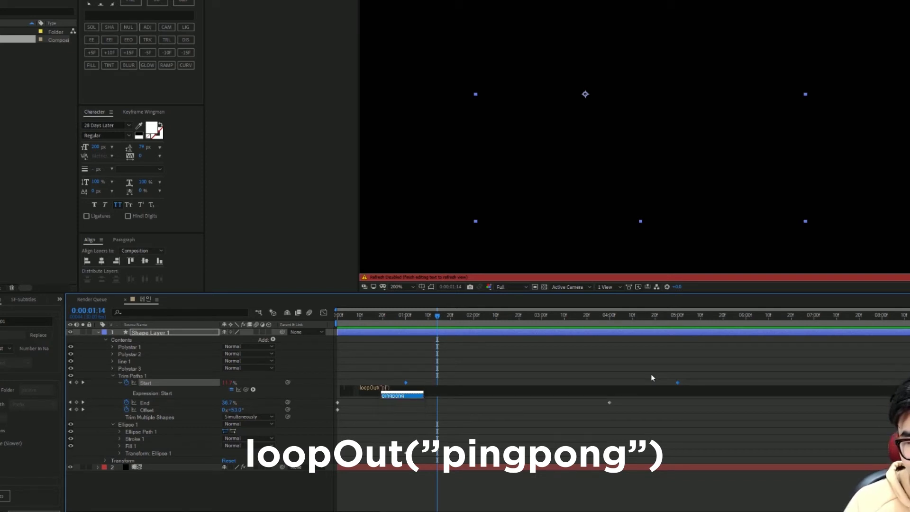
pyautogui.write('ingpong')
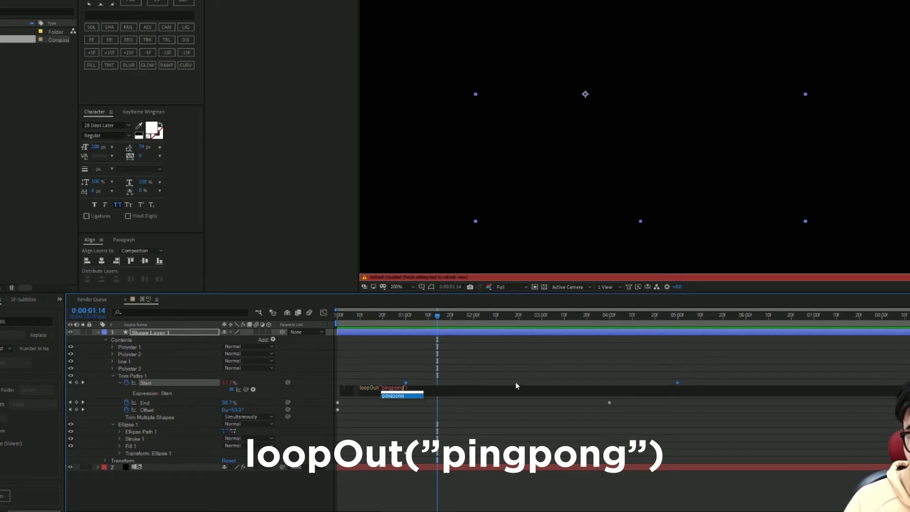
pyautogui.click(520, 368)
pyautogui.click(440, 317)
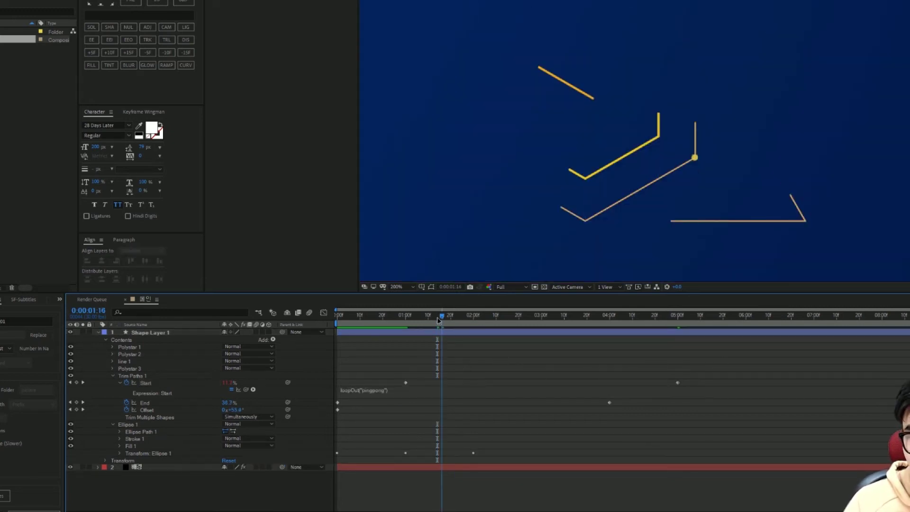
pyautogui.moveTo(437, 317); pyautogui.dragTo(337, 317)
pyautogui.press('space')
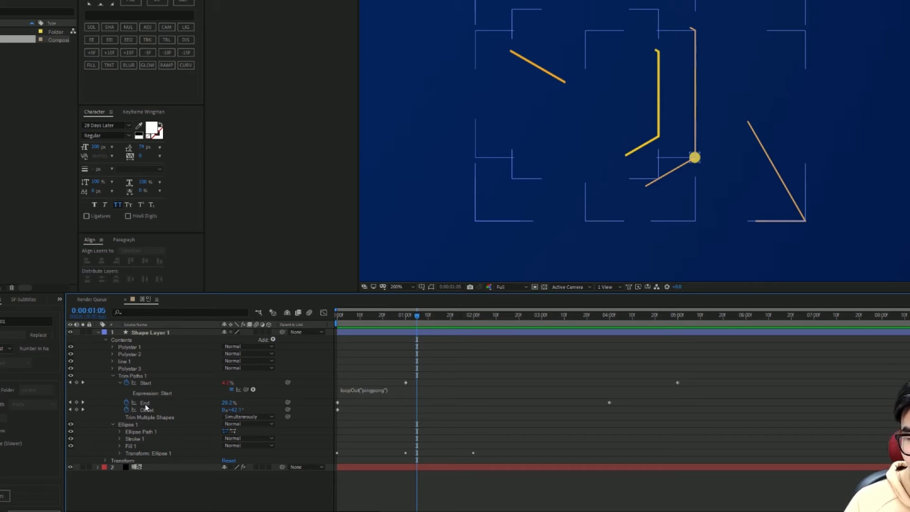
# Give Trim Paths End a loopOut("pingpong") expression and preview both looping trim ends.
pyautogui.keyDown('alt'); pyautogui.click(126, 402); pyautogui.keyUp('alt')
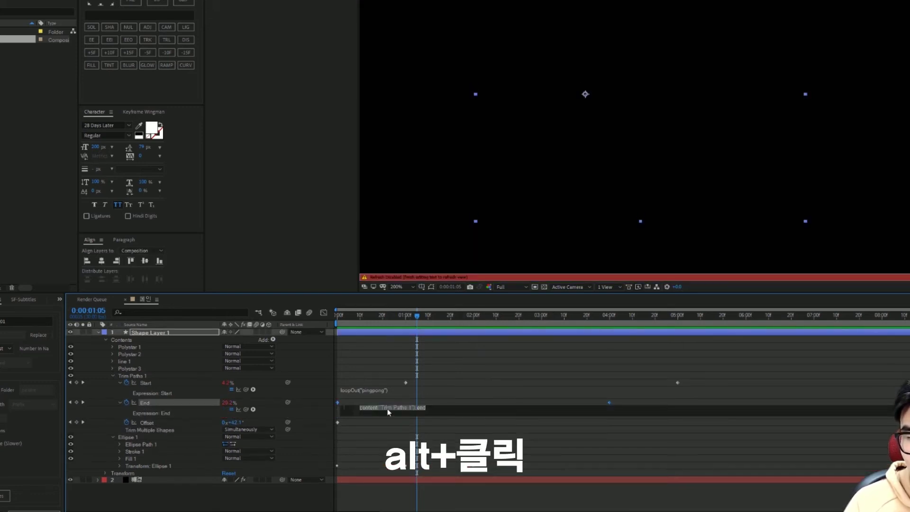
pyautogui.press('BackSpace')
pyautogui.press('BackSpace')
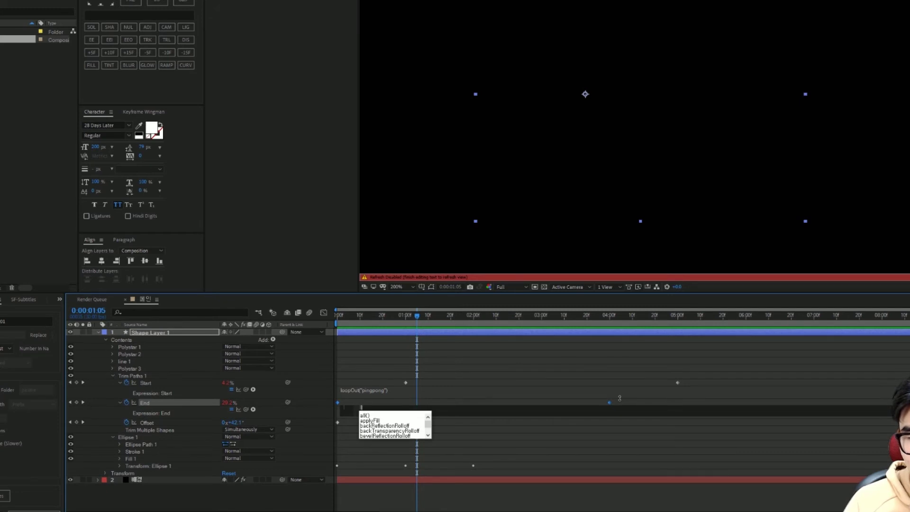
pyautogui.write('loopOu')
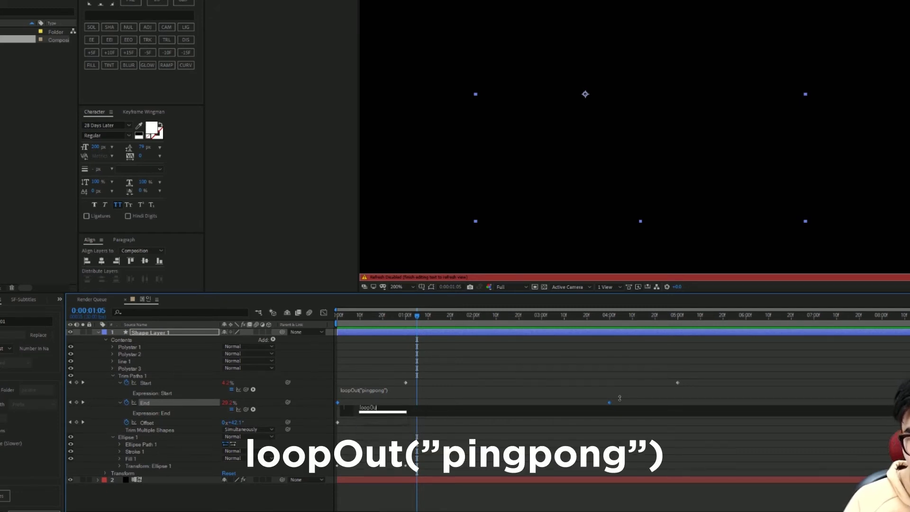
pyautogui.write('t')
pyautogui.press('Return')
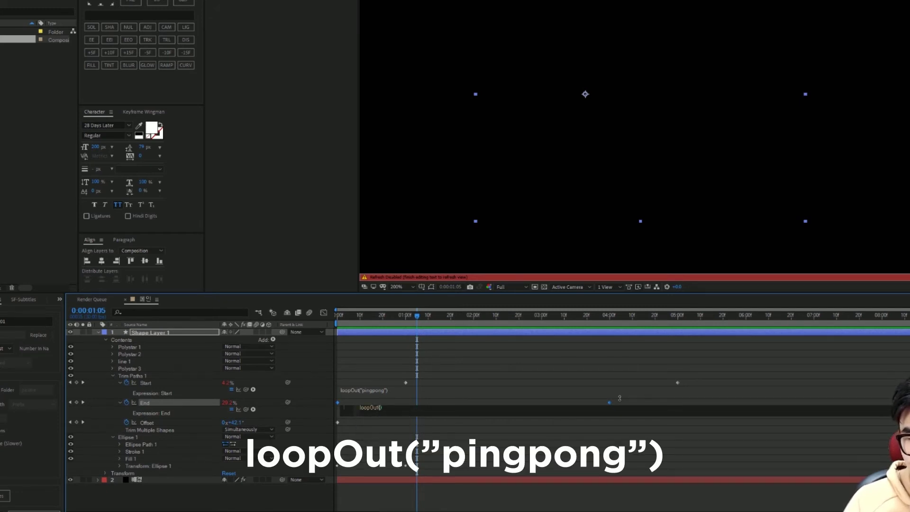
pyautogui.write('"')
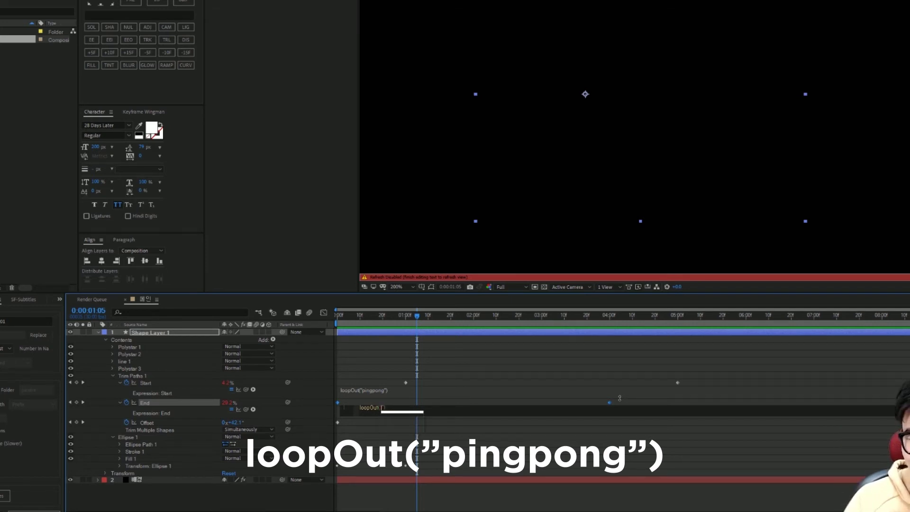
pyautogui.write('ping')
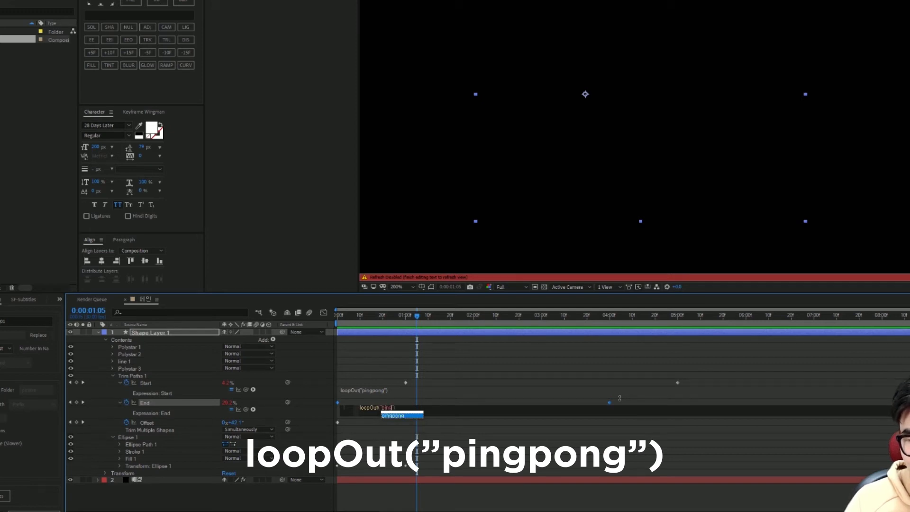
pyautogui.write('pong')
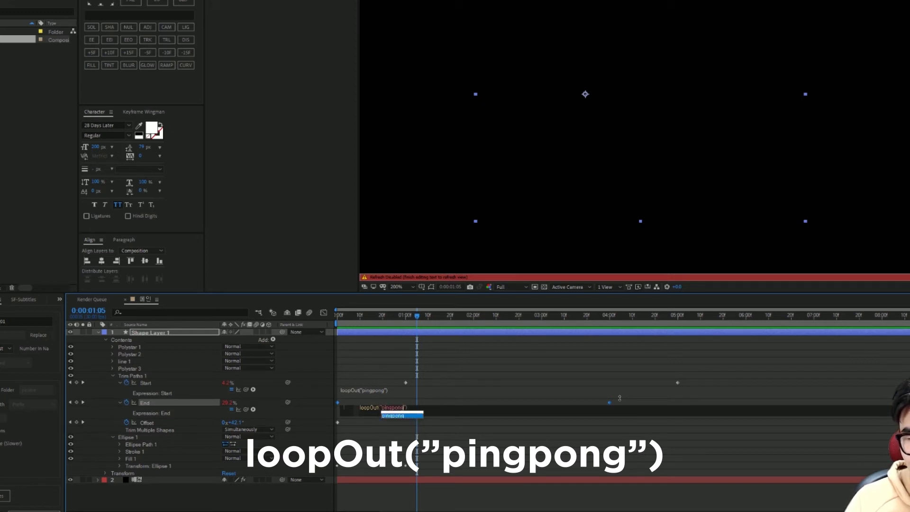
pyautogui.click(544, 362)
pyautogui.press('space')
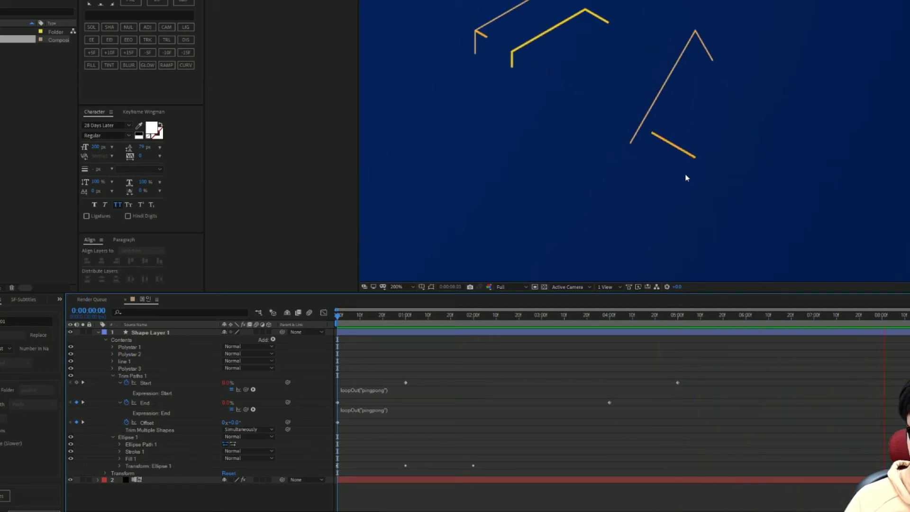
# Preview the looping line animation at 100% zoom by playing and scrubbing the timeline.
pyautogui.press(',')
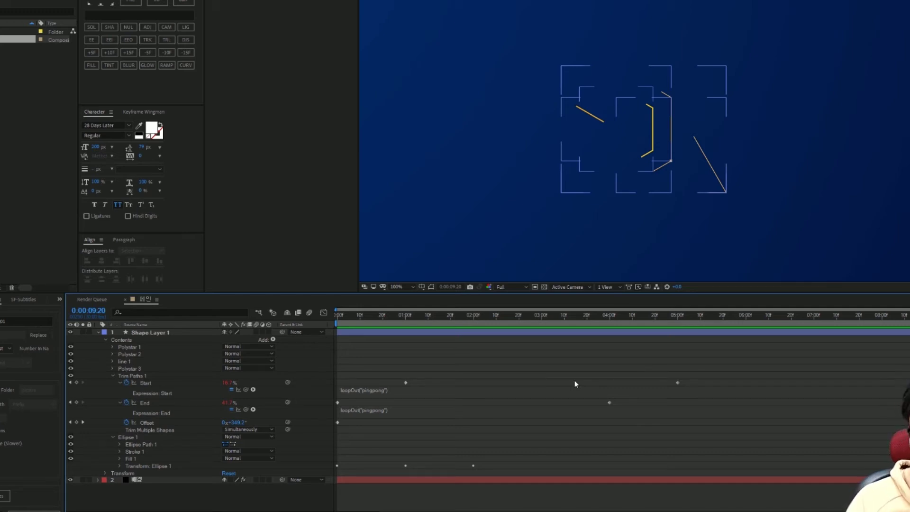
pyautogui.press('space')
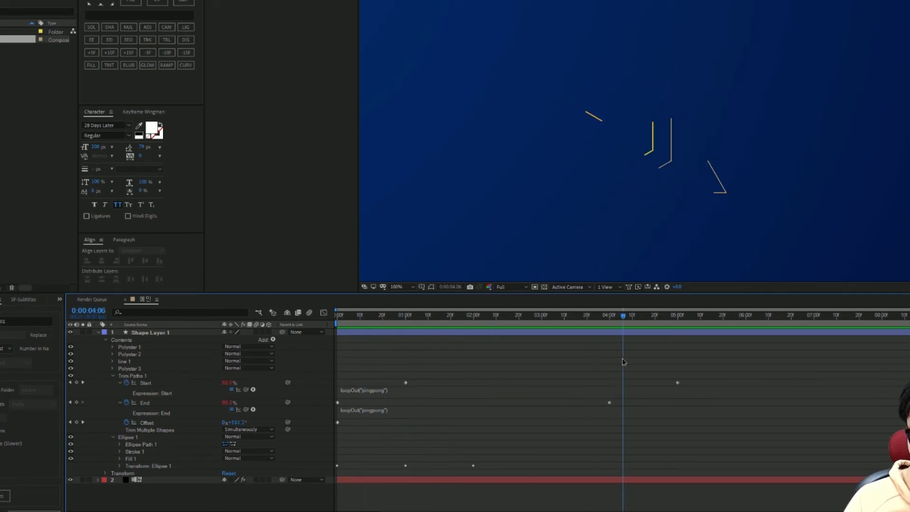
pyautogui.press('space')
pyautogui.moveTo(479, 325); pyautogui.dragTo(655, 332)
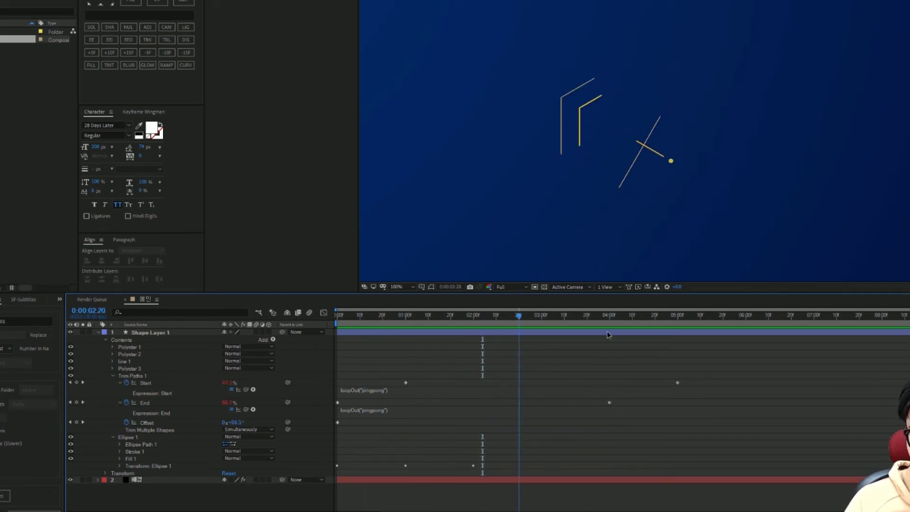
pyautogui.press('space')
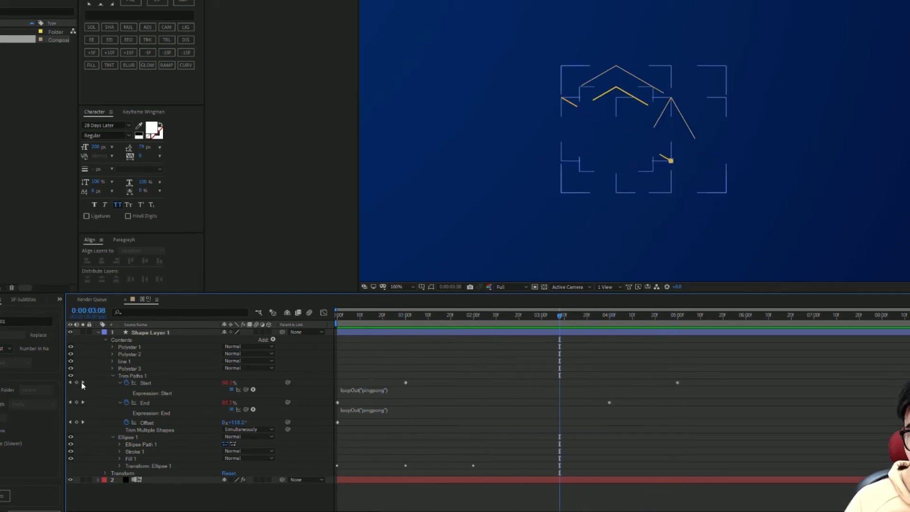
# Collapse Trim Paths 1 and Ellipse 1, disable Trim Paths 1, and show Shape Layer 1's Add list.
pyautogui.click(113, 375)
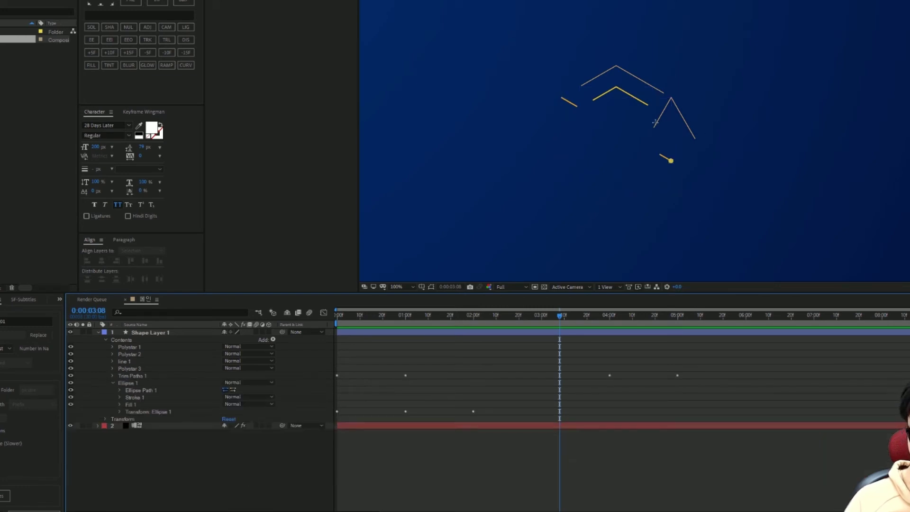
pyautogui.scroll(-2, 656, 126)
pyautogui.click(242, 400)
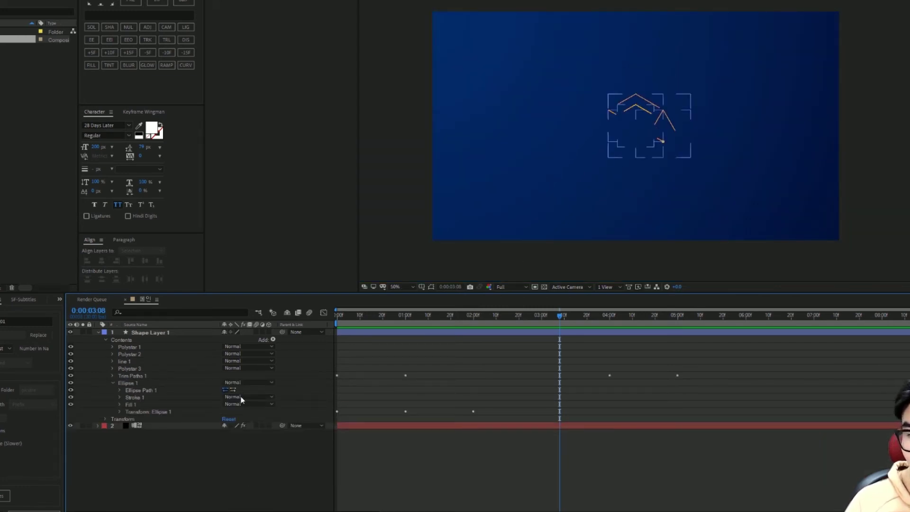
pyautogui.click(112, 383)
pyautogui.click(590, 135)
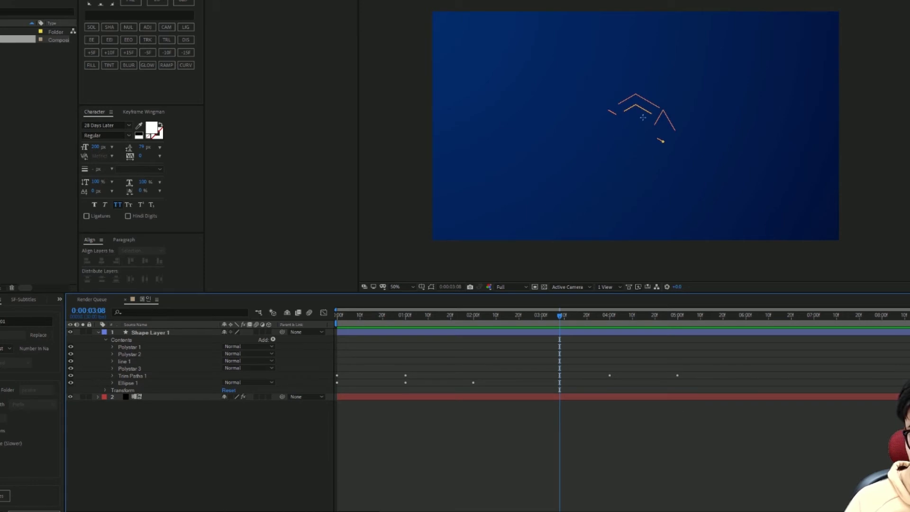
pyautogui.click(107, 377)
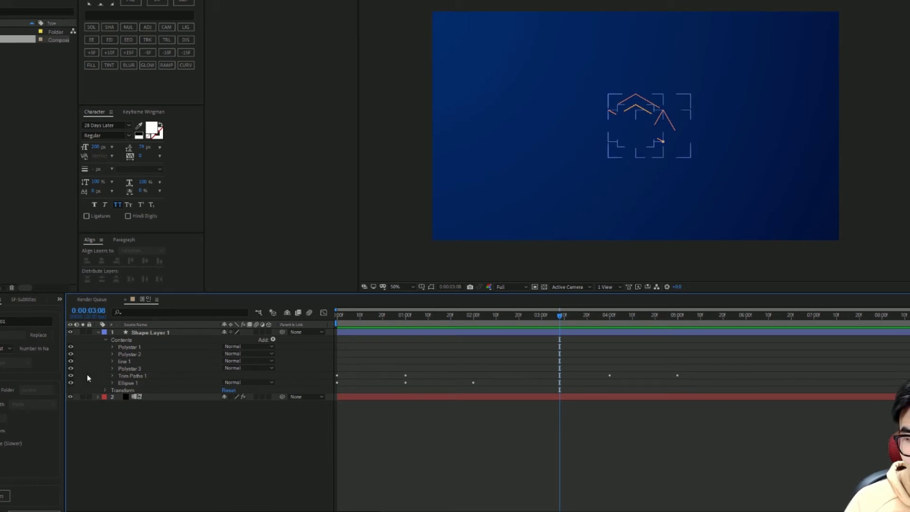
pyautogui.click(71, 377)
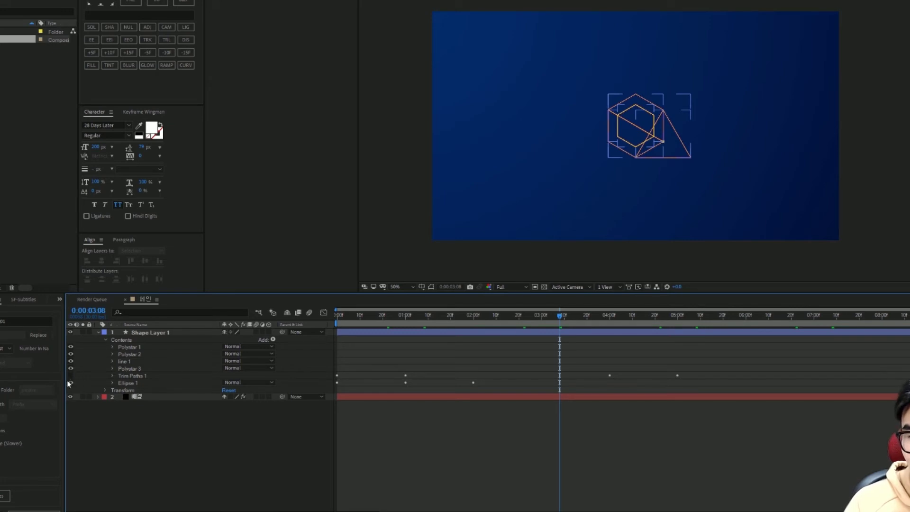
pyautogui.click(220, 365)
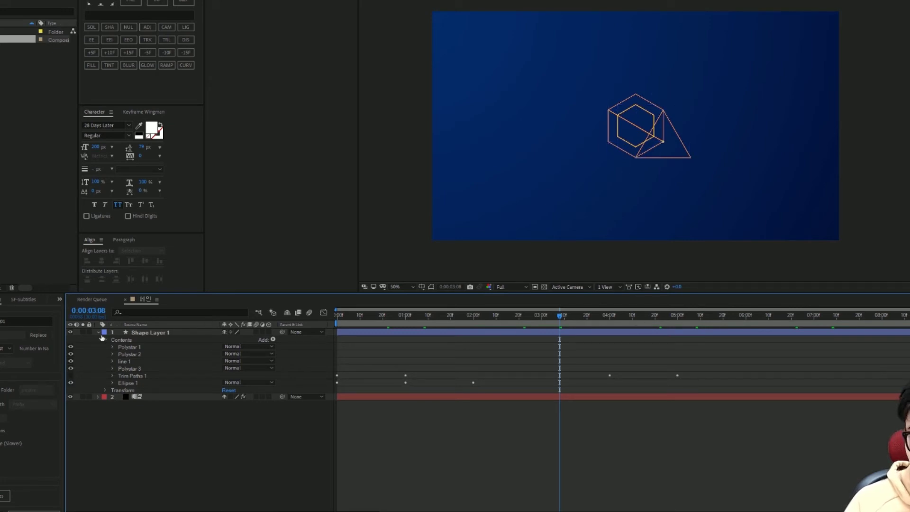
pyautogui.click(298, 332)
pyautogui.click(273, 340)
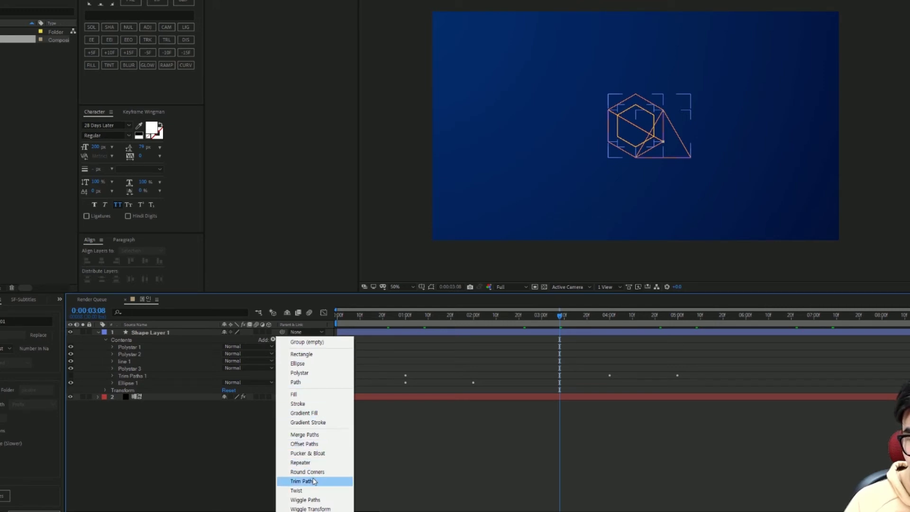
# Add a Repeater to Shape Layer 1 with Copies set to 10.
pyautogui.click(322, 462)
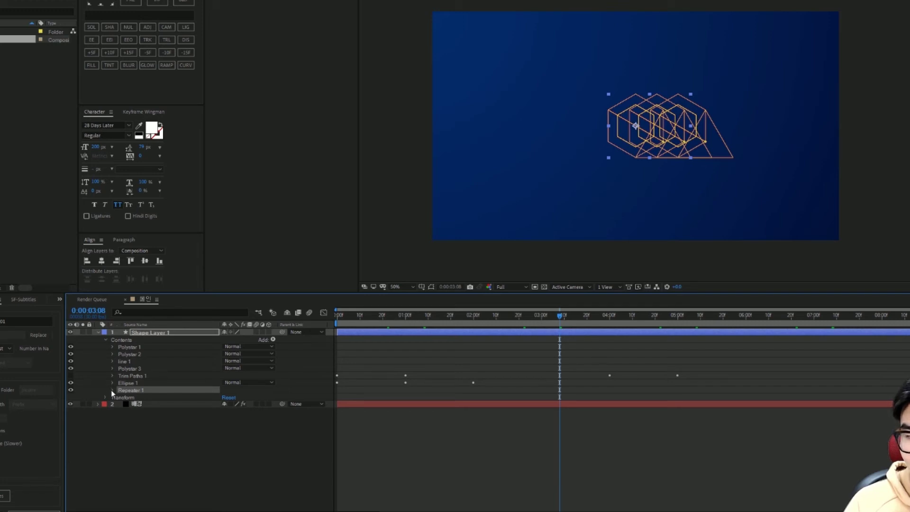
pyautogui.click(112, 389)
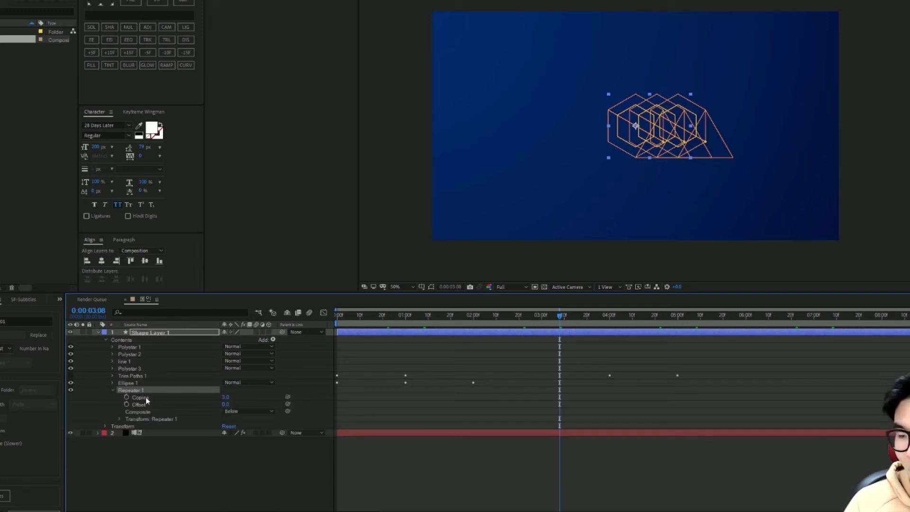
pyautogui.click(225, 397)
pyautogui.write('100')
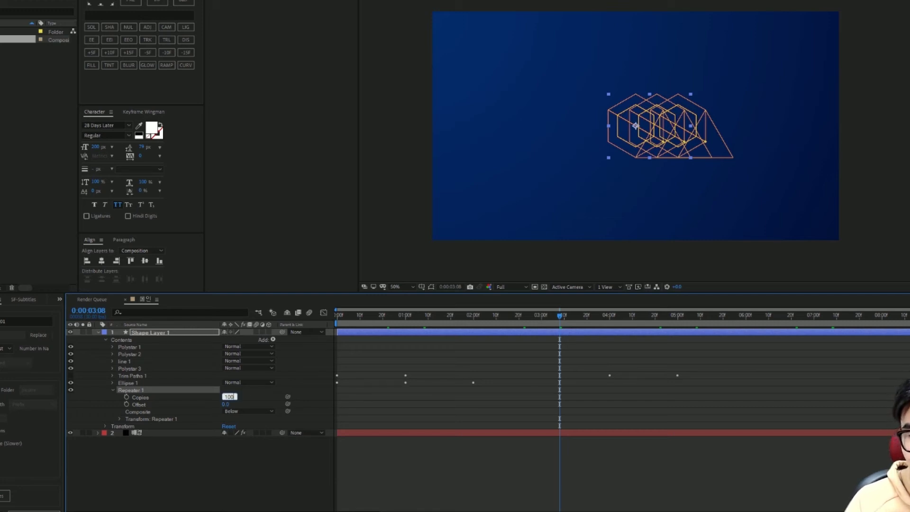
pyautogui.press('Return')
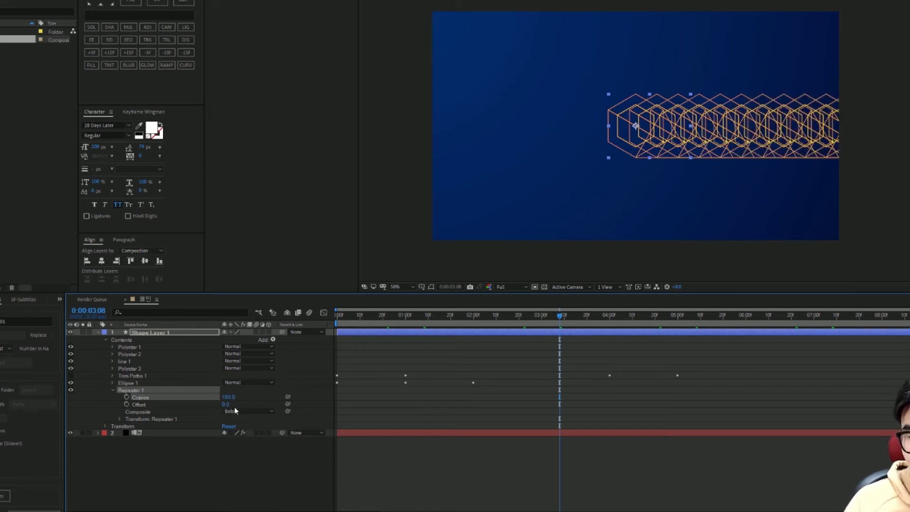
# Set Repeater 1 Offset to 0 while keeping Copies at 10.
pyautogui.moveTo(226, 404); pyautogui.dragTo(228, 404)
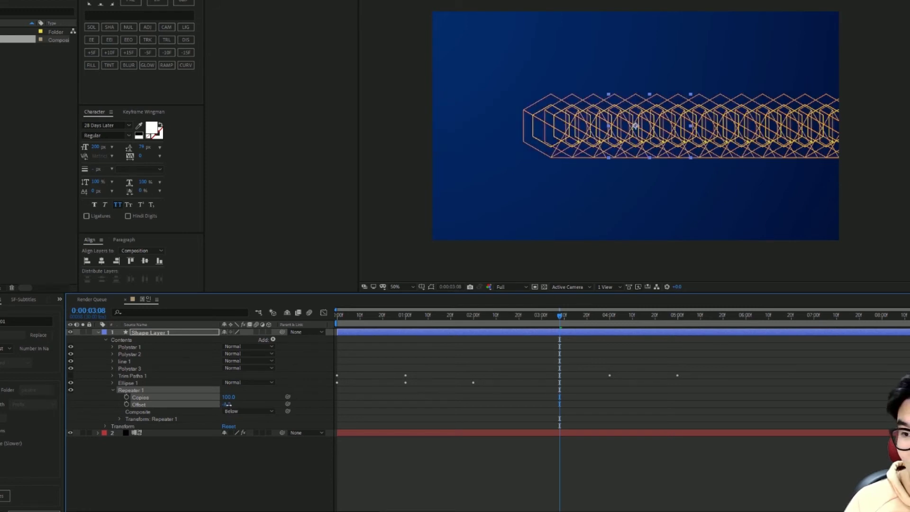
pyautogui.moveTo(228, 403); pyautogui.dragTo(234, 405)
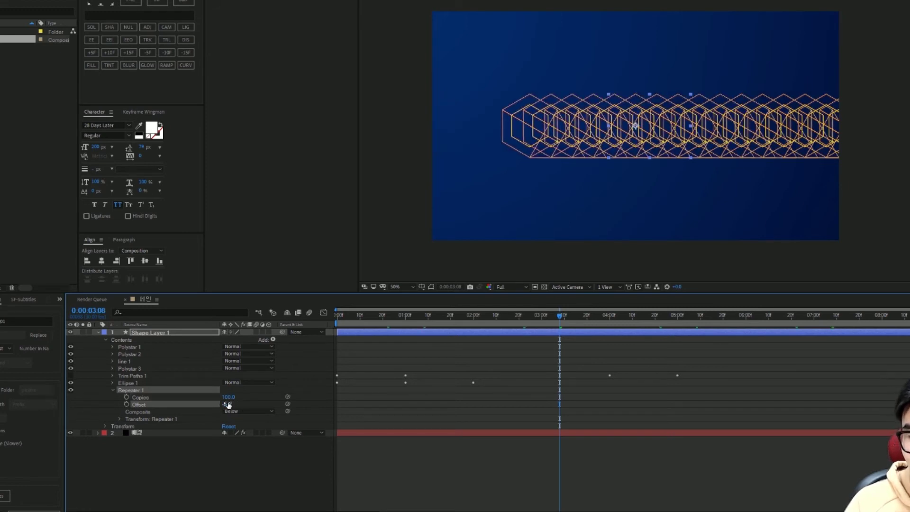
pyautogui.click(230, 403)
pyautogui.click(230, 396)
pyautogui.write('10')
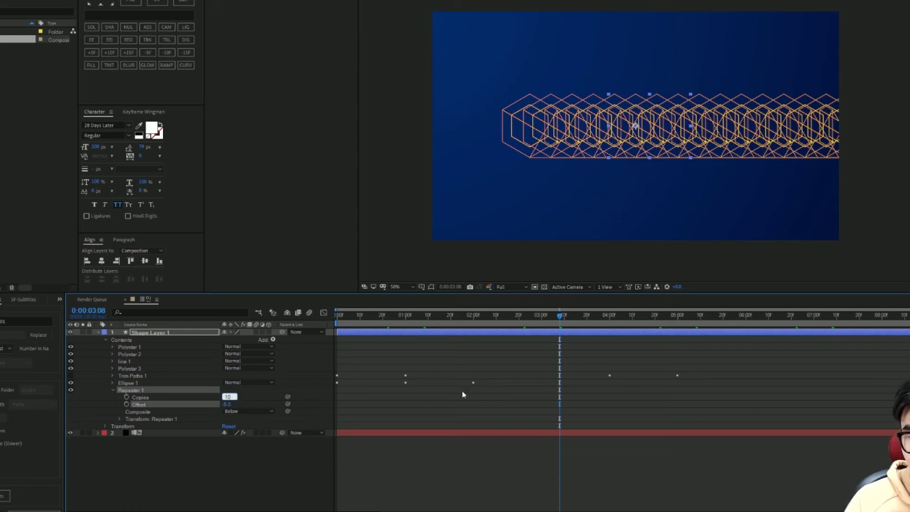
pyautogui.press('Return')
pyautogui.moveTo(228, 406)
pyautogui.mouseDown()
pyautogui.moveTo(239, 417)
pyautogui.moveTo(233, 408)
pyautogui.mouseUp()
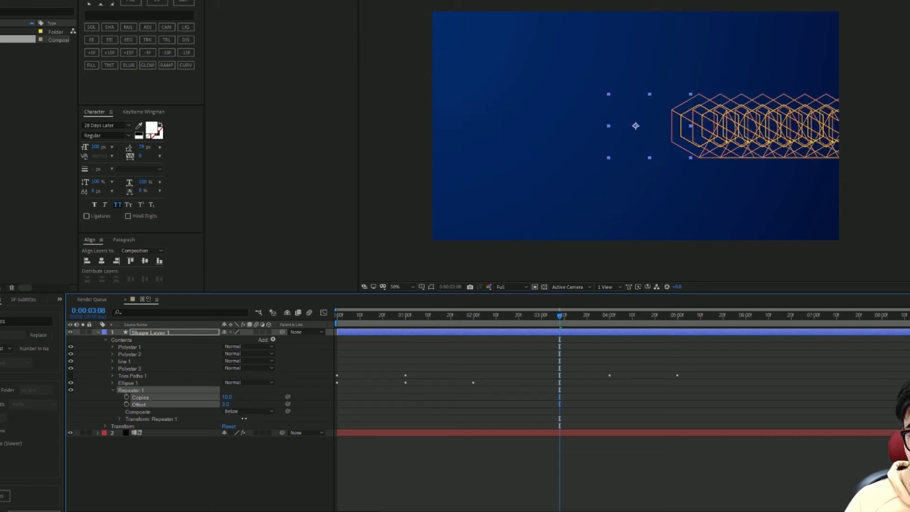
pyautogui.click(228, 404)
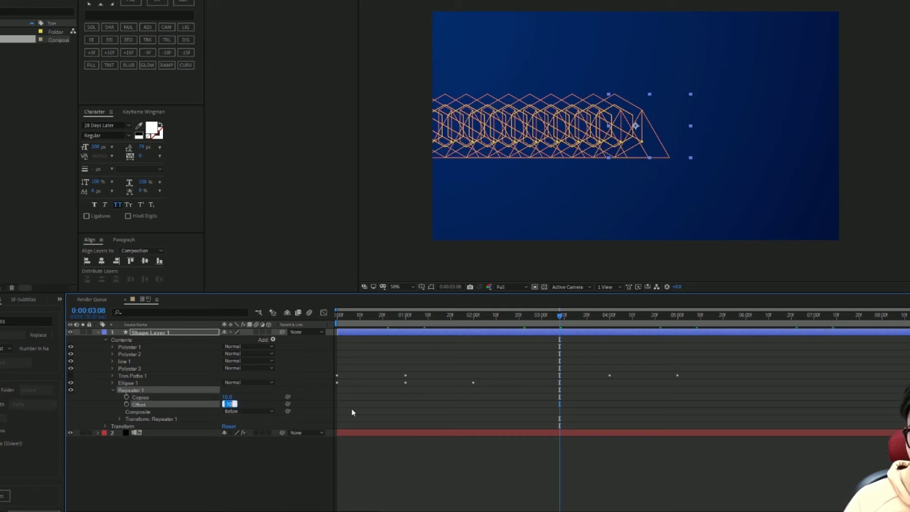
pyautogui.write('0')
pyautogui.press('Return')
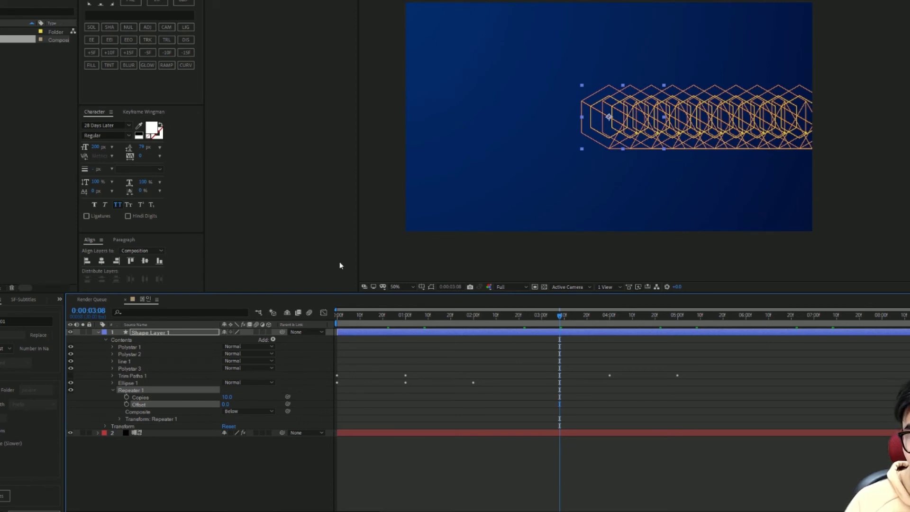
# Set Repeater 1 Transform Position to 260,0 to space the hexagon copies horizontally.
pyautogui.click(119, 419)
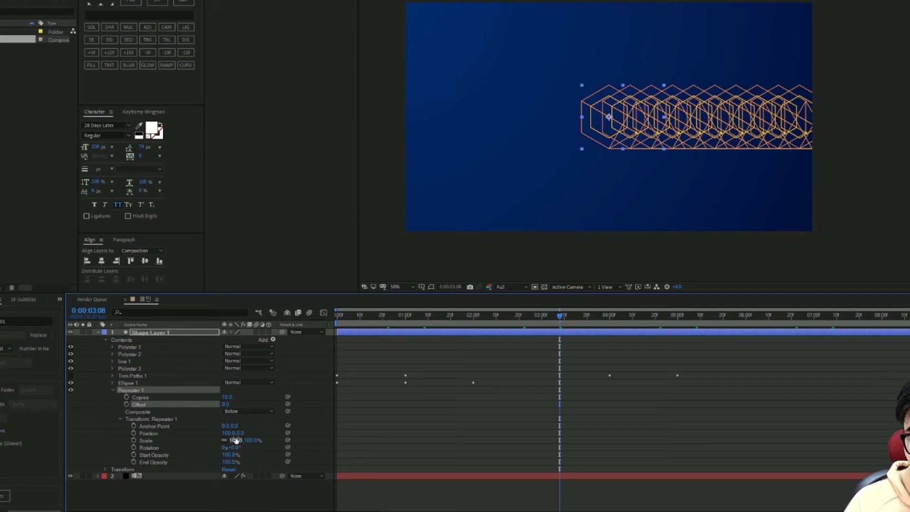
pyautogui.moveTo(233, 433)
pyautogui.mouseDown()
pyautogui.moveTo(316, 445)
pyautogui.moveTo(294, 445)
pyautogui.mouseUp()
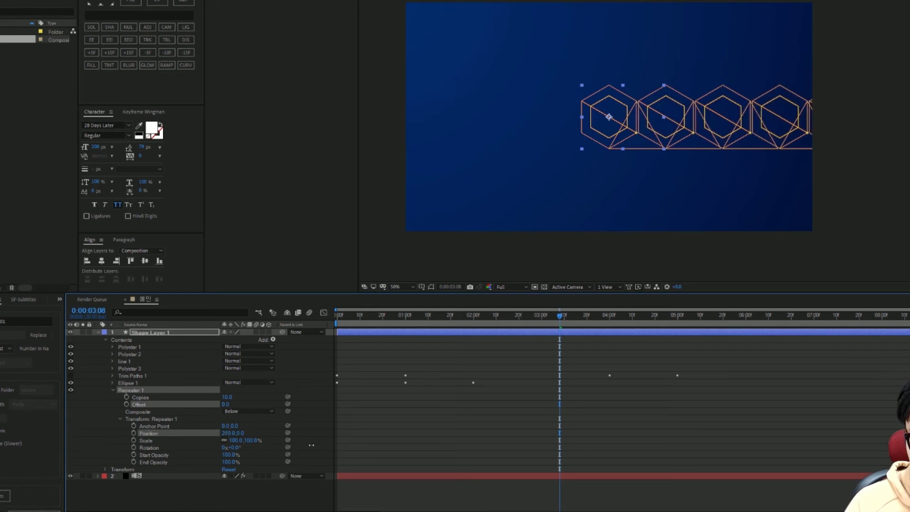
pyautogui.scroll(2, 658, 113)
pyautogui.scroll(4, 658, 114)
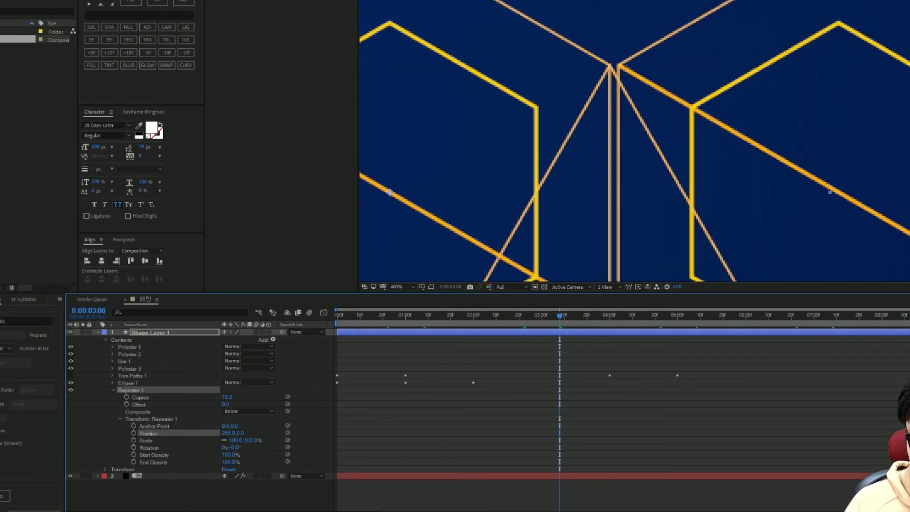
pyautogui.click(228, 433)
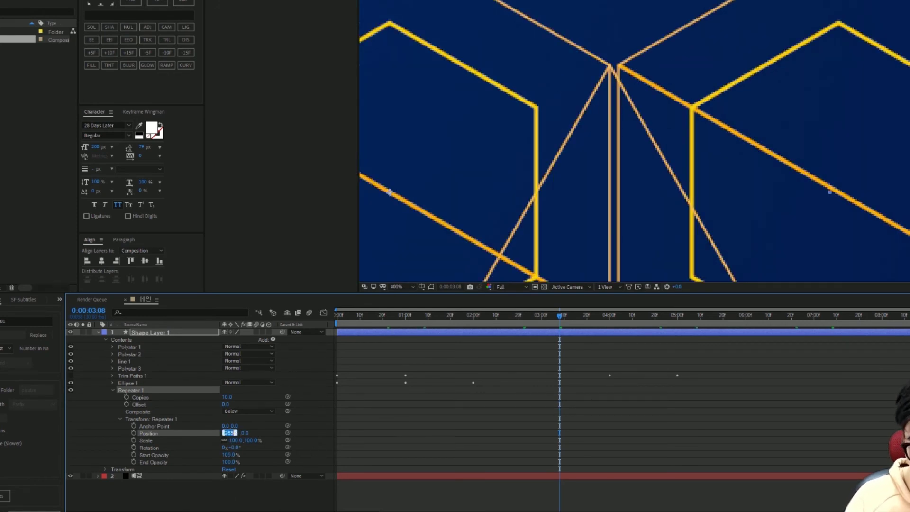
pyautogui.write('260')
pyautogui.press('Return')
pyautogui.scroll(-2, 813, 175)
pyautogui.scroll(-2, 812, 175)
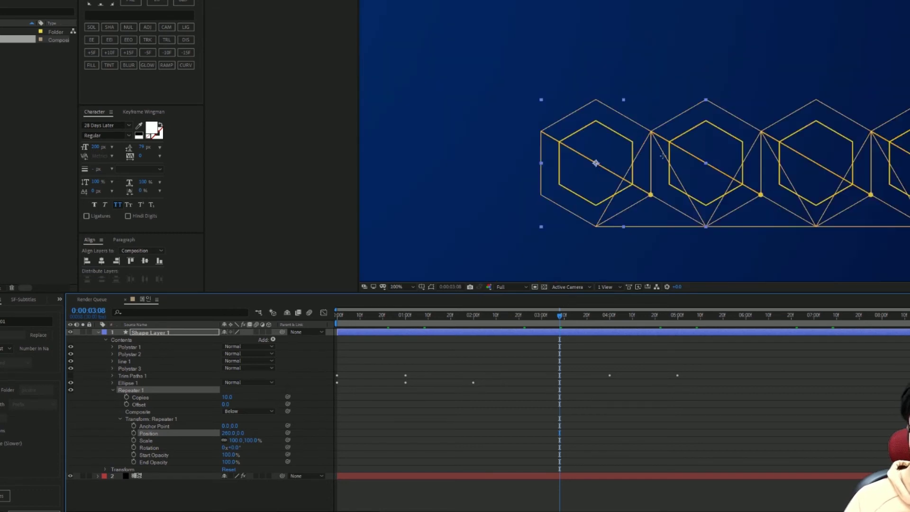
pyautogui.scroll(-2, 813, 174)
pyautogui.scroll(2, 813, 175)
pyautogui.scroll(-2, 788, 160)
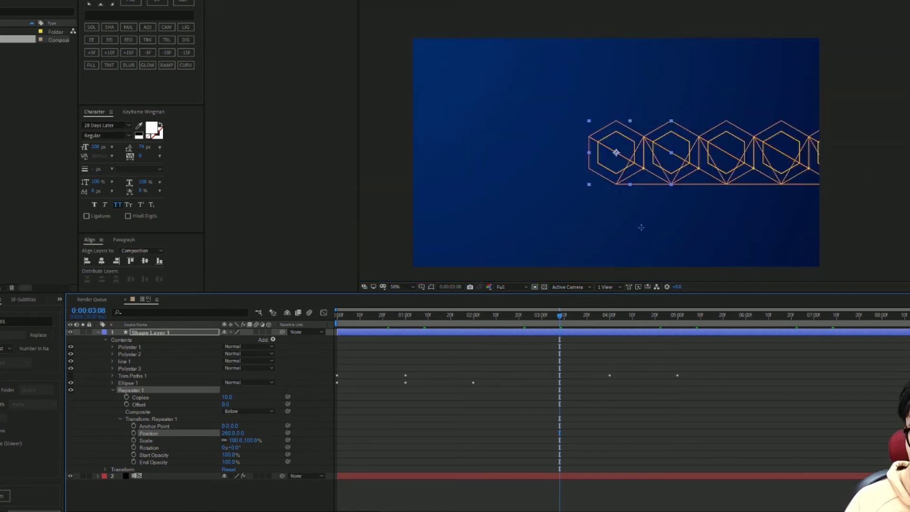
# Add Repeater 2 to Shape Layer 1 with 10 copies and expand its Transform properties.
pyautogui.click(113, 389)
pyautogui.click(273, 339)
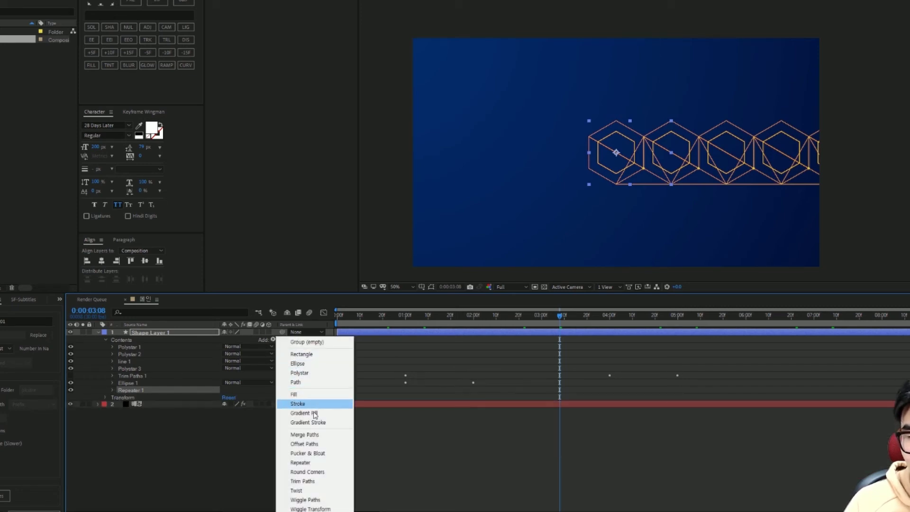
pyautogui.click(306, 467)
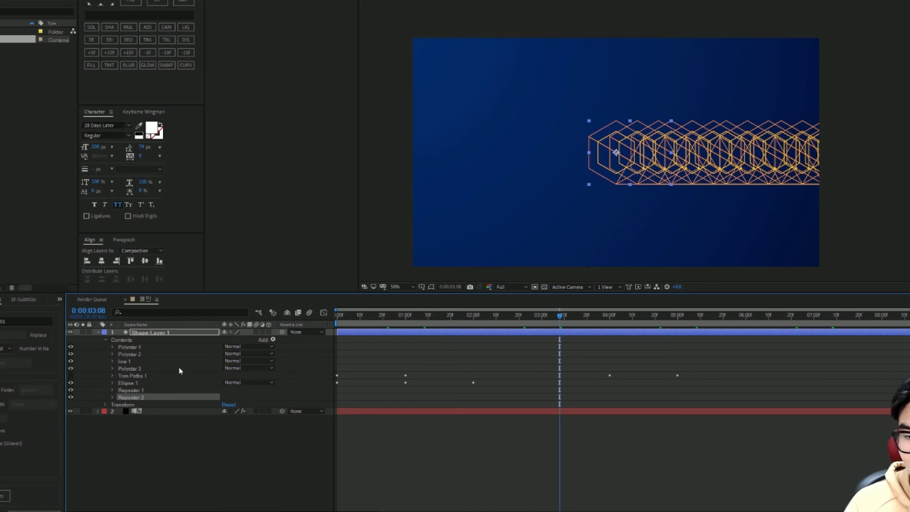
pyautogui.click(112, 397)
pyautogui.click(225, 404)
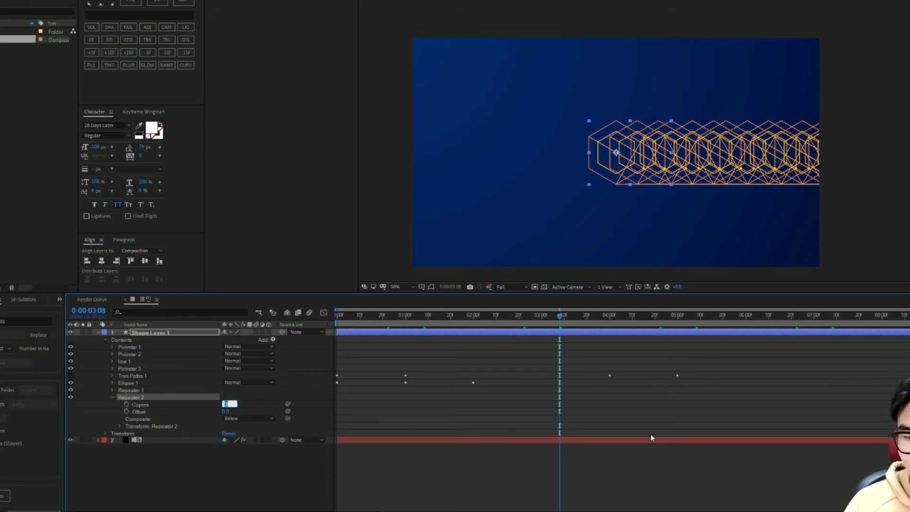
pyautogui.write('10')
pyautogui.press('Return')
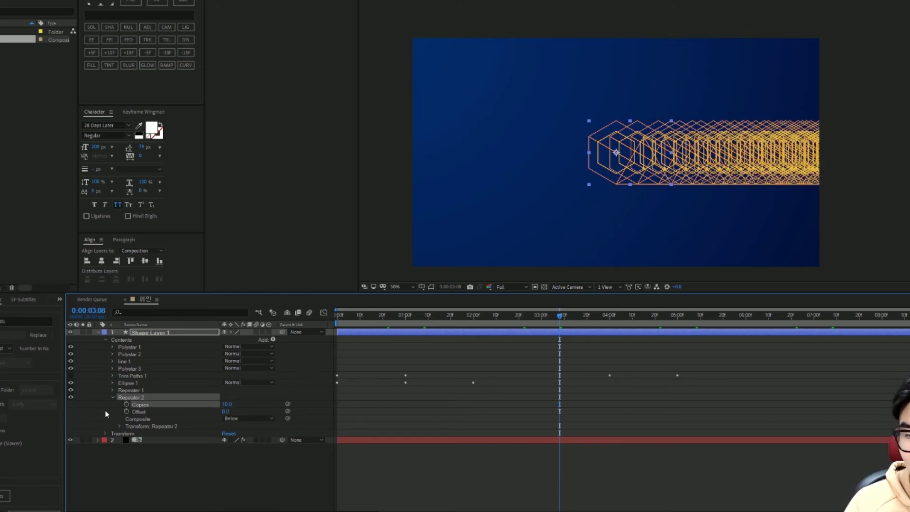
pyautogui.click(120, 426)
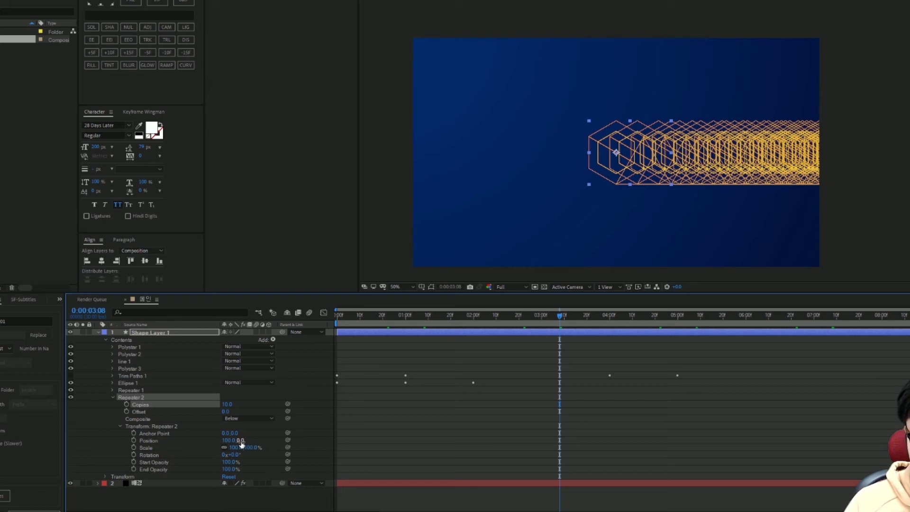
# Set Repeater 2 Transform Position to 130,225 and collapse Repeater 2.
pyautogui.click(241, 441)
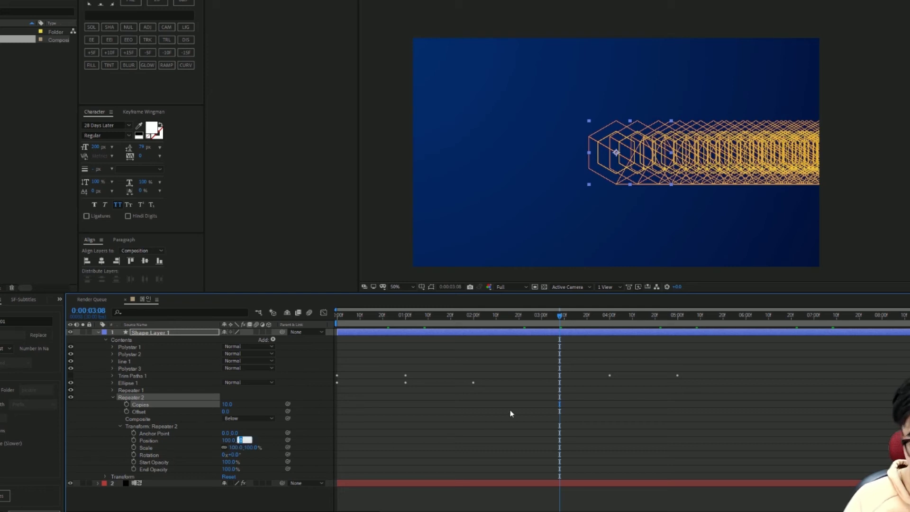
pyautogui.write('225')
pyautogui.press('Return')
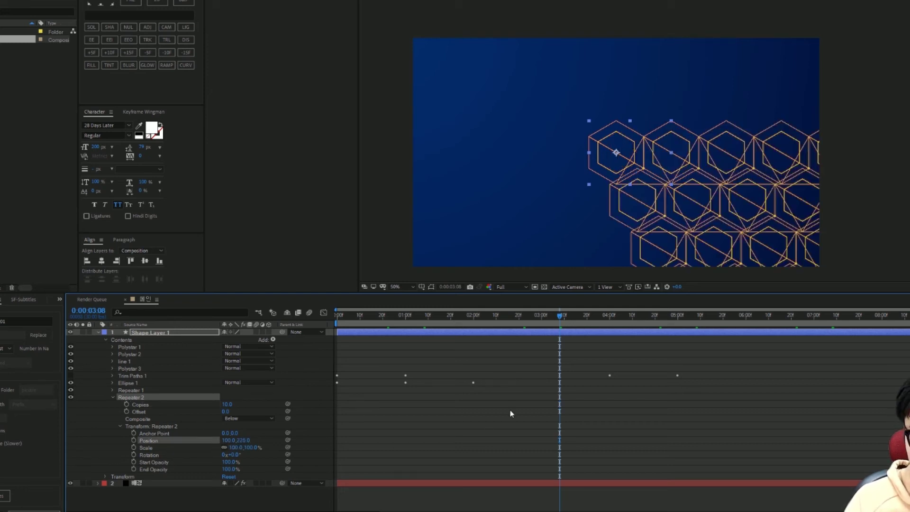
pyautogui.scroll(4, 591, 153)
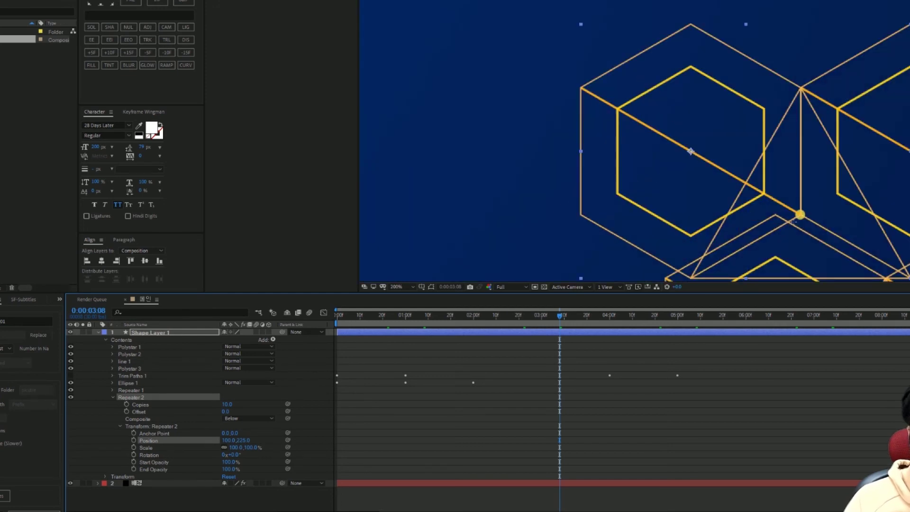
pyautogui.moveTo(228, 441); pyautogui.dragTo(241, 447)
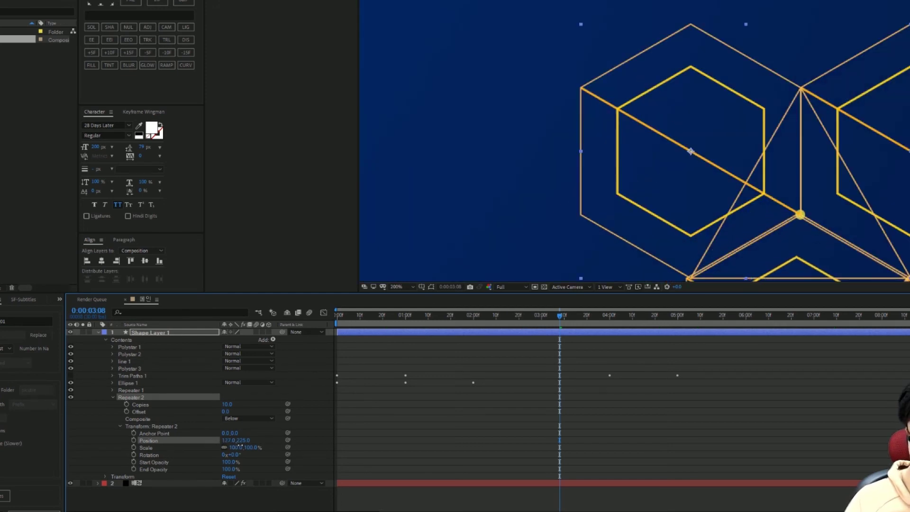
pyautogui.click(229, 440)
pyautogui.write('130')
pyautogui.press('Return')
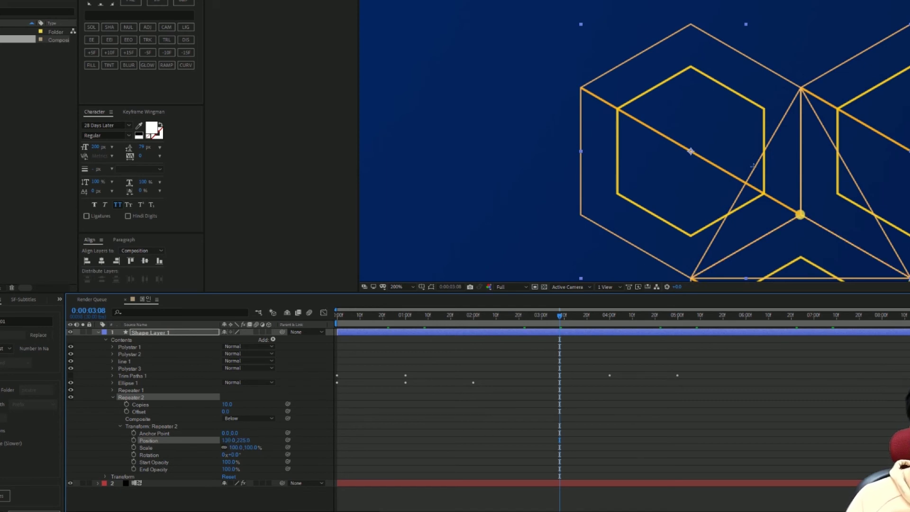
pyautogui.scroll(-4, 757, 167)
pyautogui.scroll(-2, 758, 166)
pyautogui.scroll(2, 819, 201)
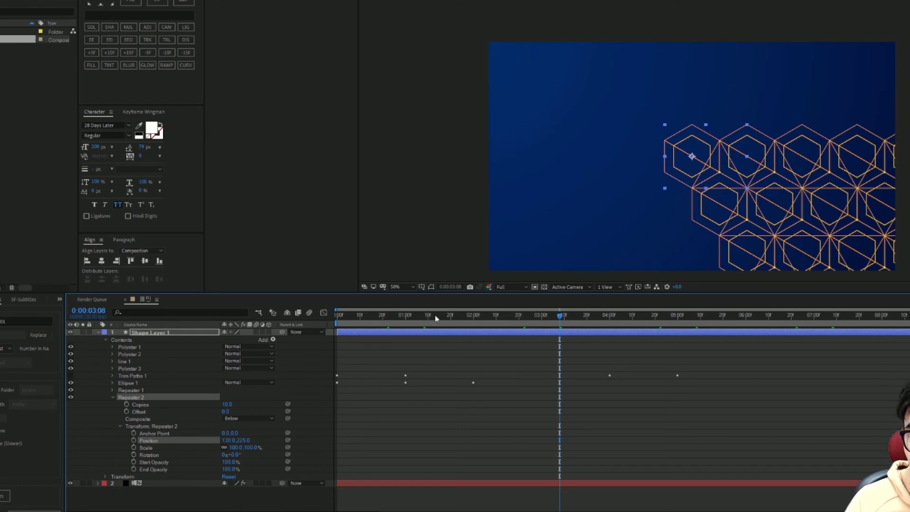
pyautogui.click(112, 397)
# Drag the hexagon pattern up-left in the viewer so it covers the whole frame.
pyautogui.scroll(-2, 751, 176)
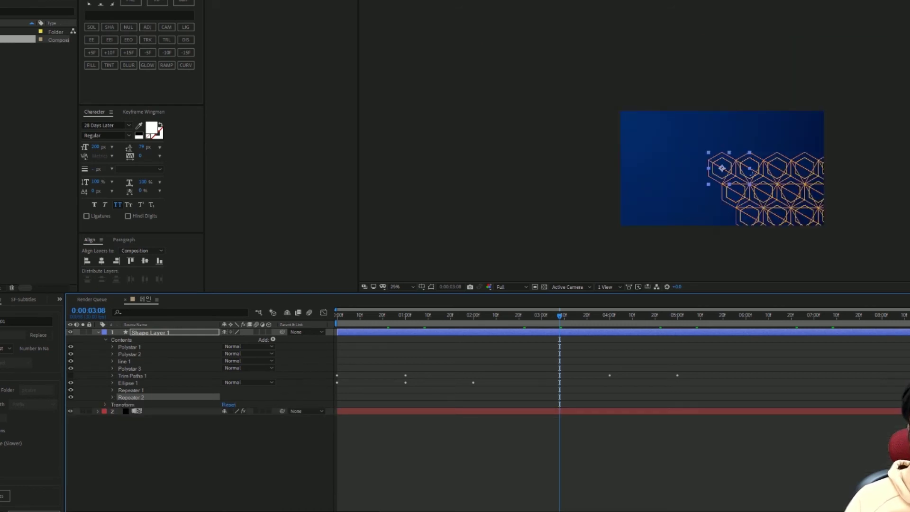
pyautogui.scroll(2, 747, 170)
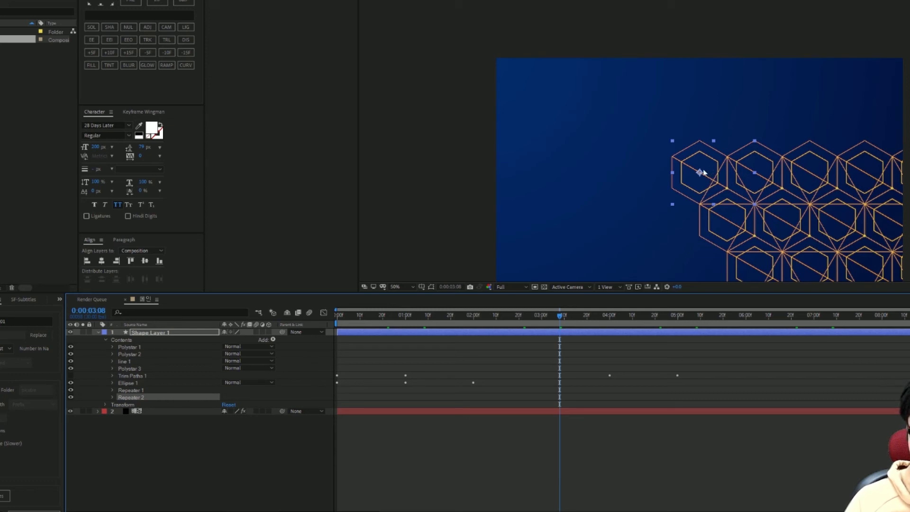
pyautogui.moveTo(702, 173); pyautogui.dragTo(349, 46)
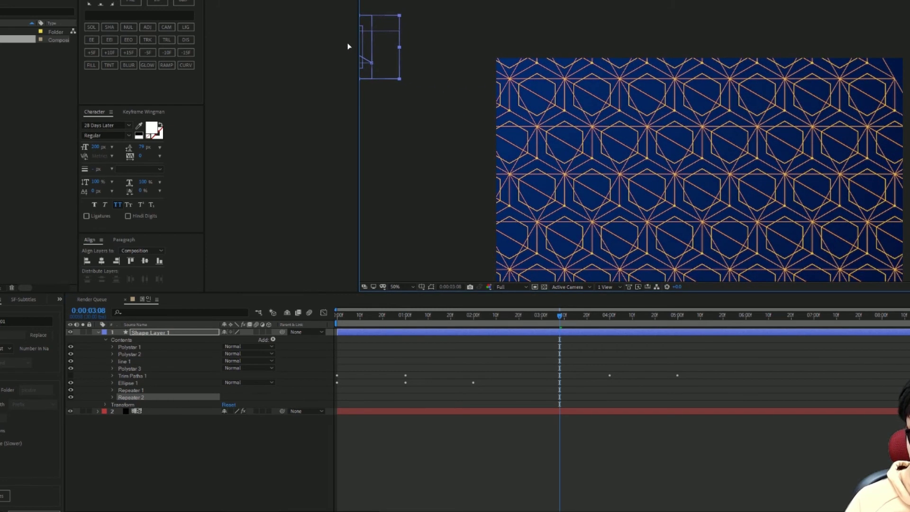
pyautogui.moveTo(363, 41); pyautogui.dragTo(398, 37)
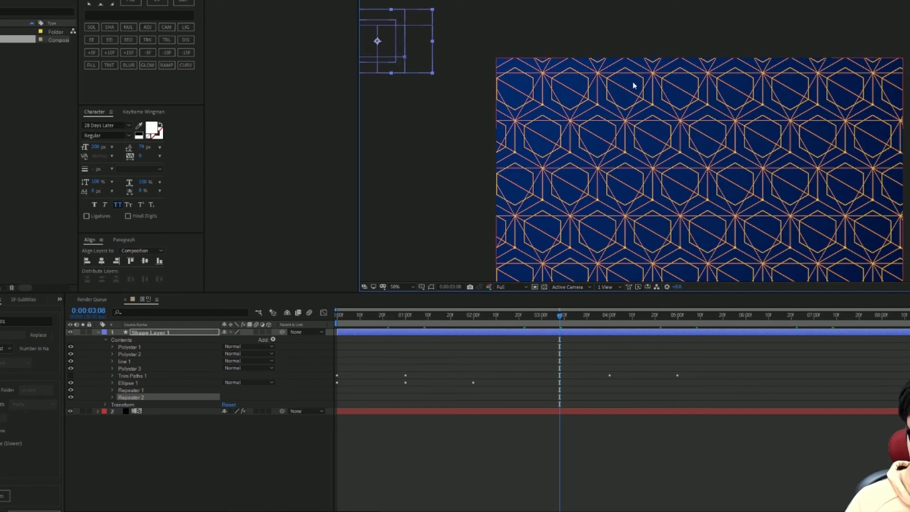
pyautogui.scroll(-2, 636, 85)
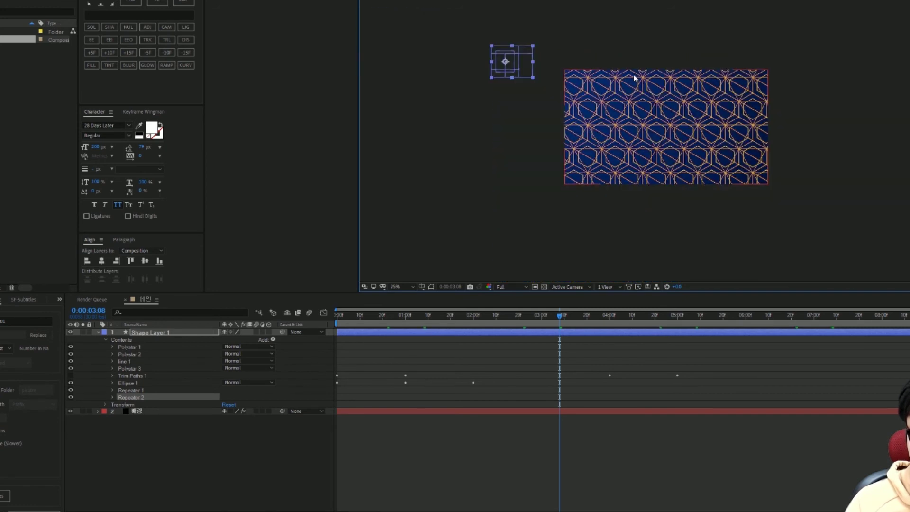
# Re-enable Trim Paths 1 and preview the travelling line fragments from the start.
pyautogui.press('Home')
pyautogui.press('space')
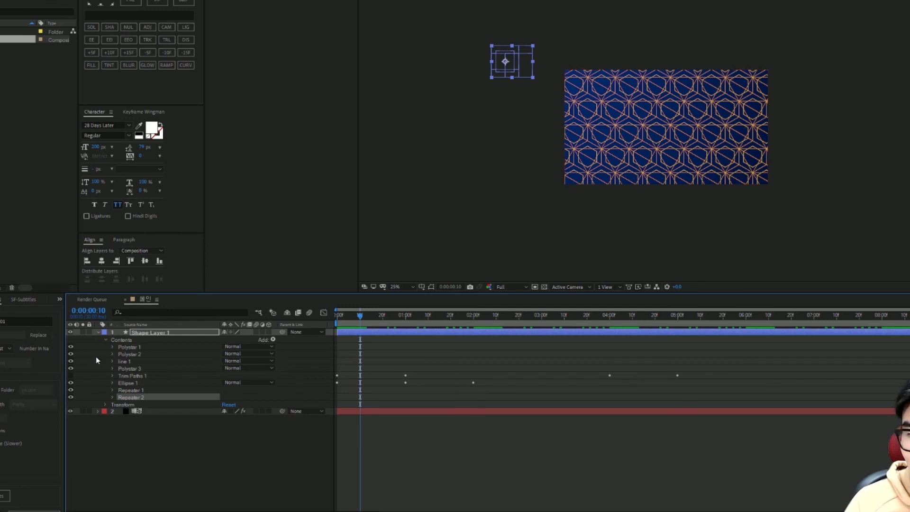
pyautogui.click(71, 375)
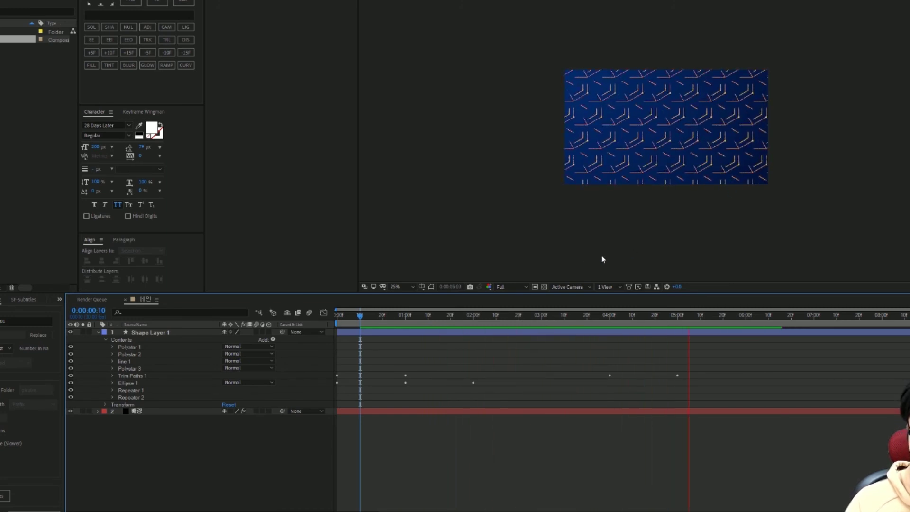
pyautogui.press('space')
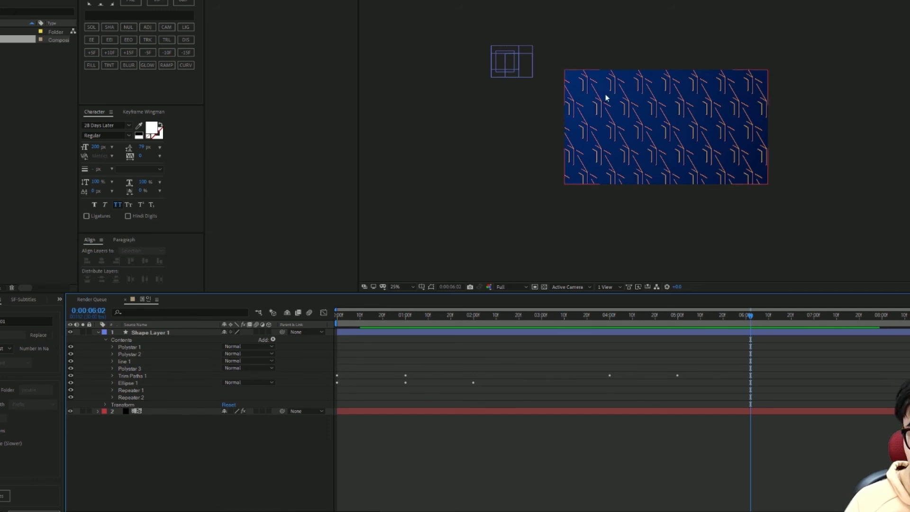
pyautogui.scroll(2, 648, 139)
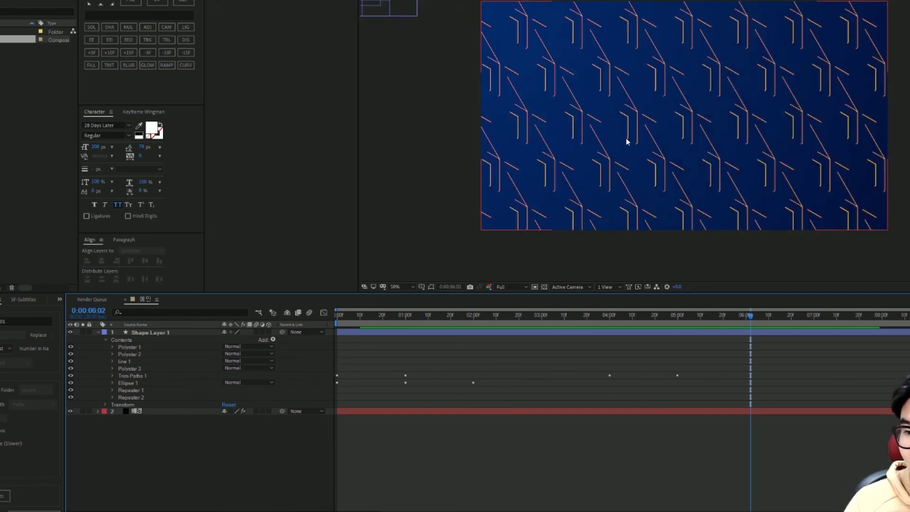
# Pre-compose Shape Layer 1 into a new composition named 패턴, moving all attributes.
pyautogui.click(169, 334)
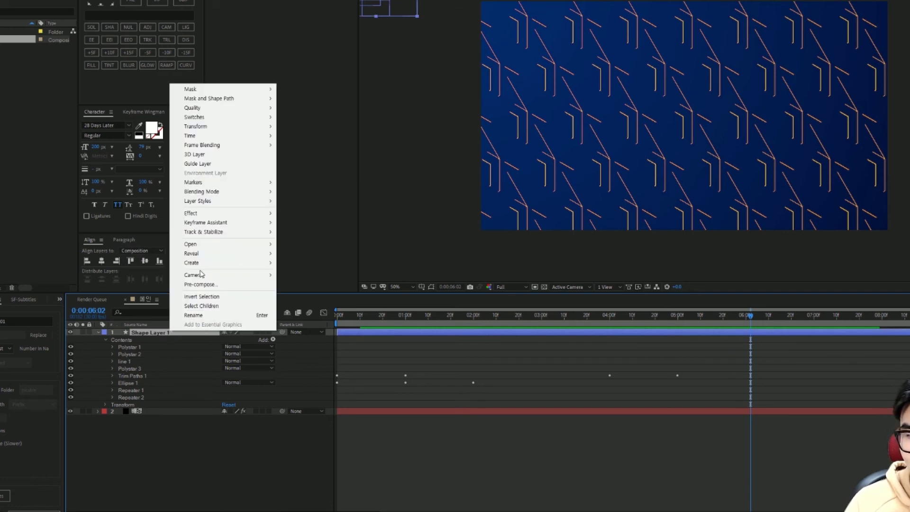
pyautogui.click(203, 284)
pyautogui.write('배경')
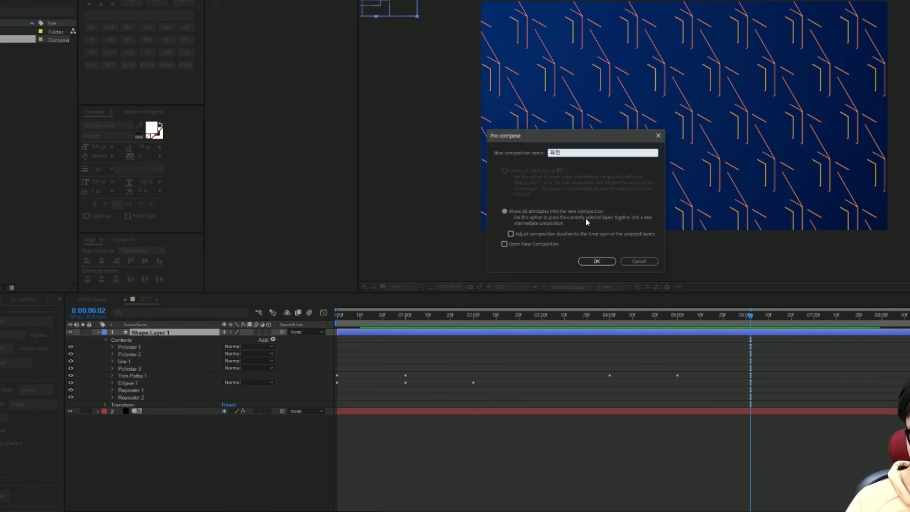
pyautogui.click(597, 262)
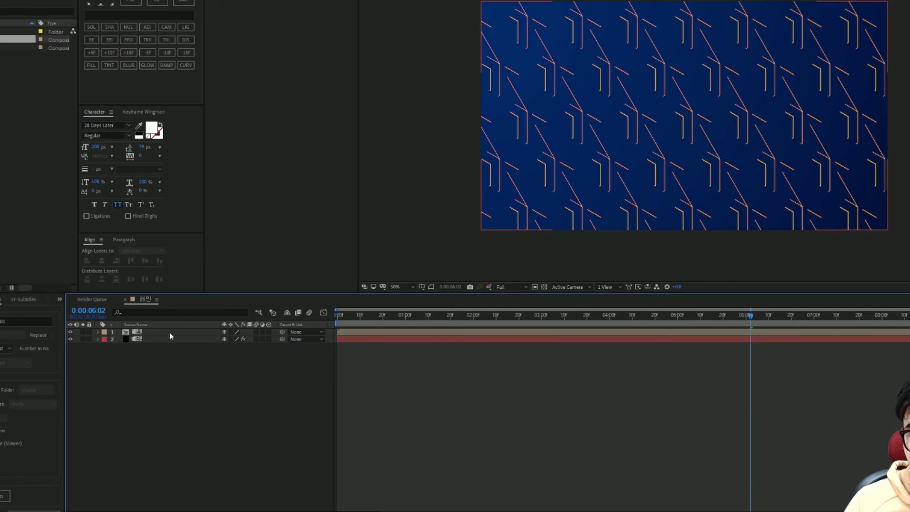
pyautogui.click(170, 332)
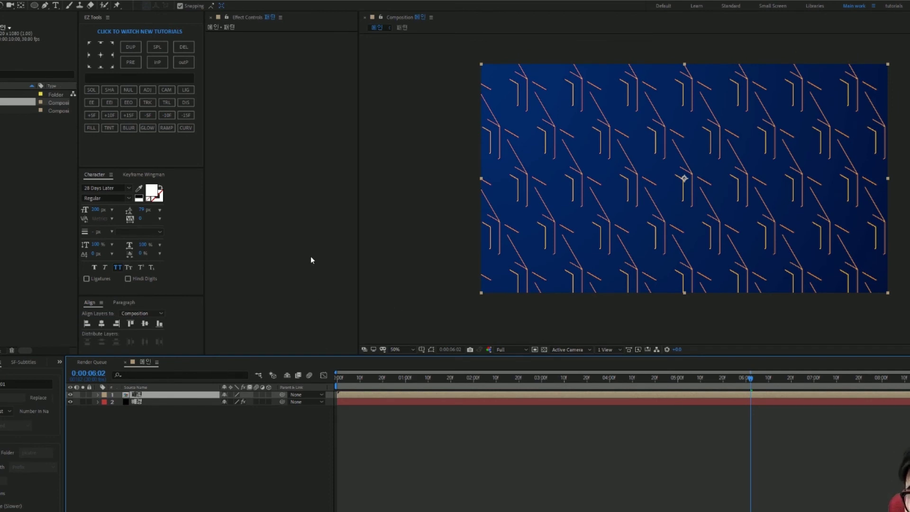
# Apply a Mirror effect to 패턴 with Reflection Center 962,540 and preview it.
pyautogui.hotkey('ctrl', 'space')
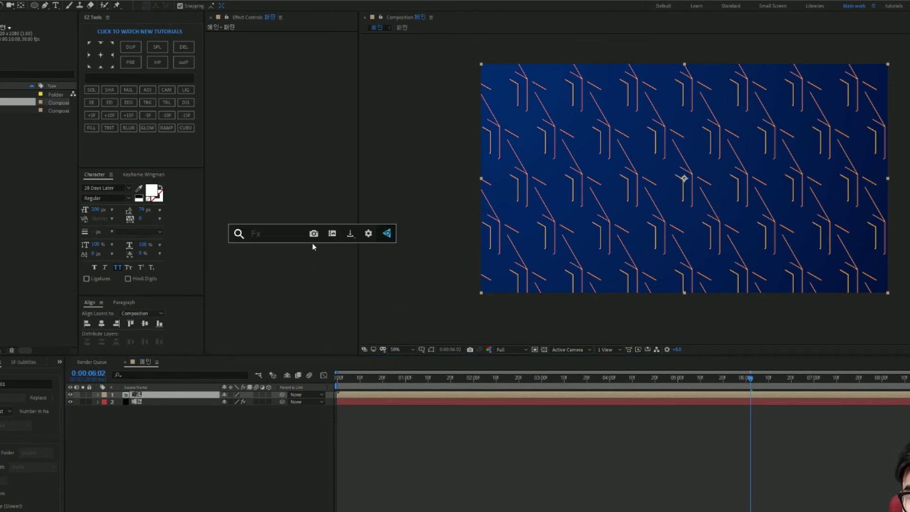
pyautogui.write('mirro')
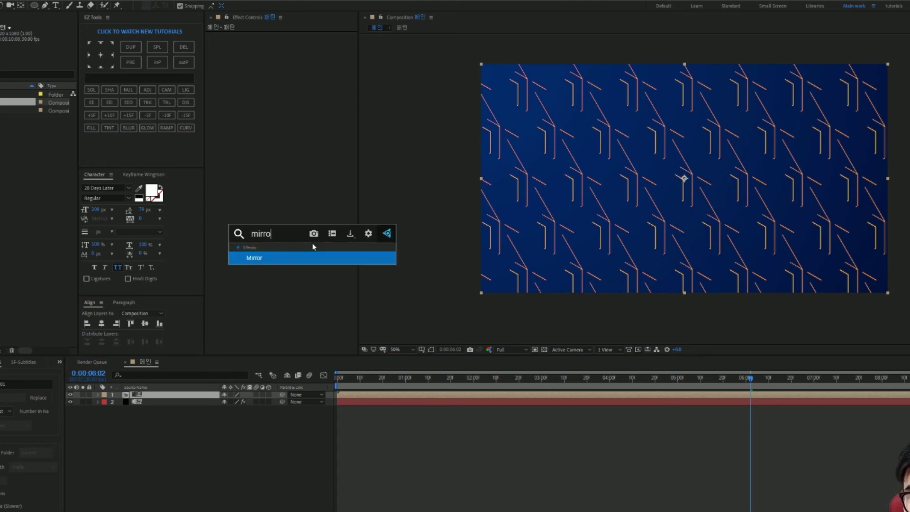
pyautogui.click(286, 264)
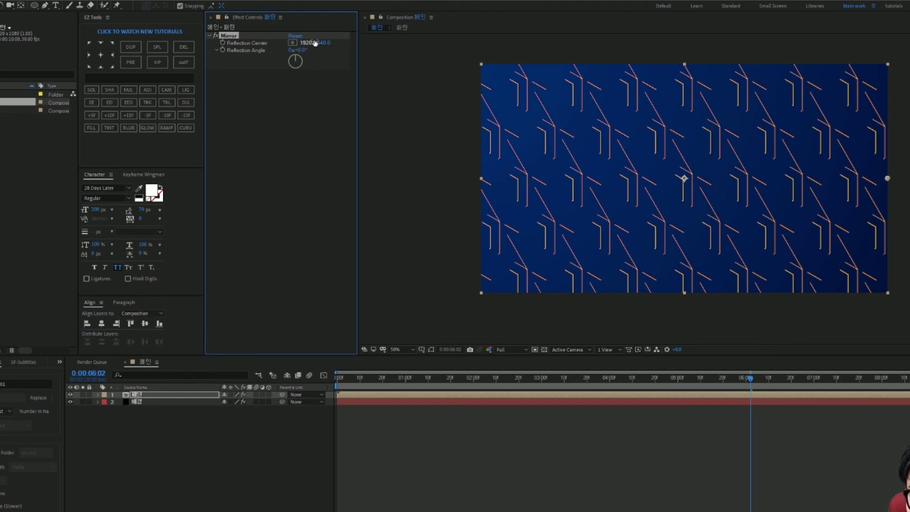
pyautogui.click(295, 44)
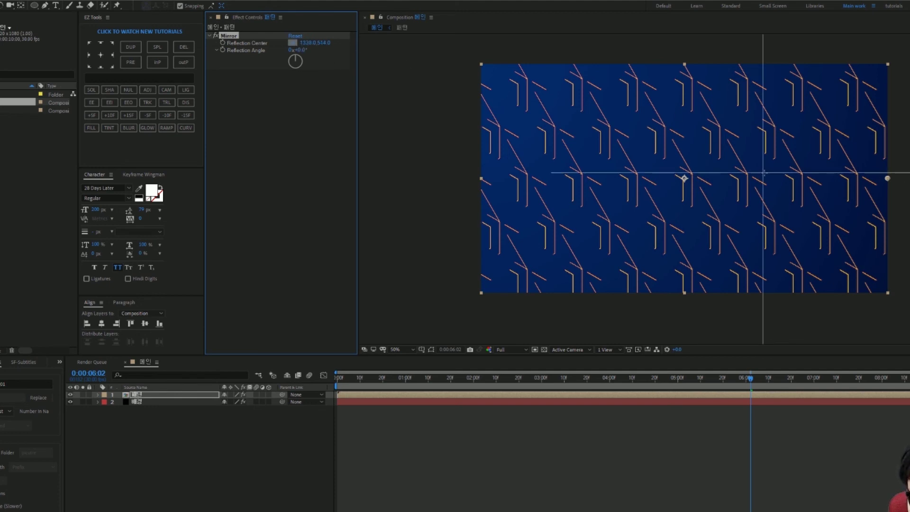
pyautogui.click(684, 179)
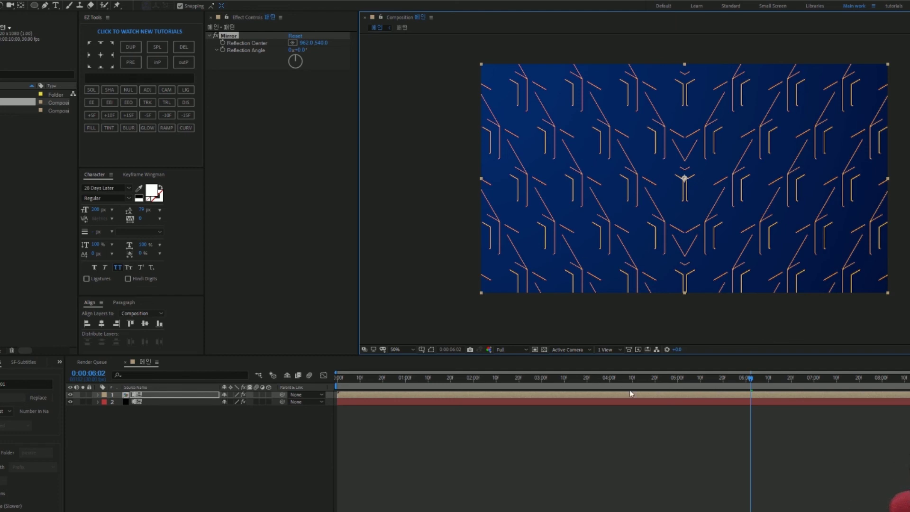
pyautogui.press('space')
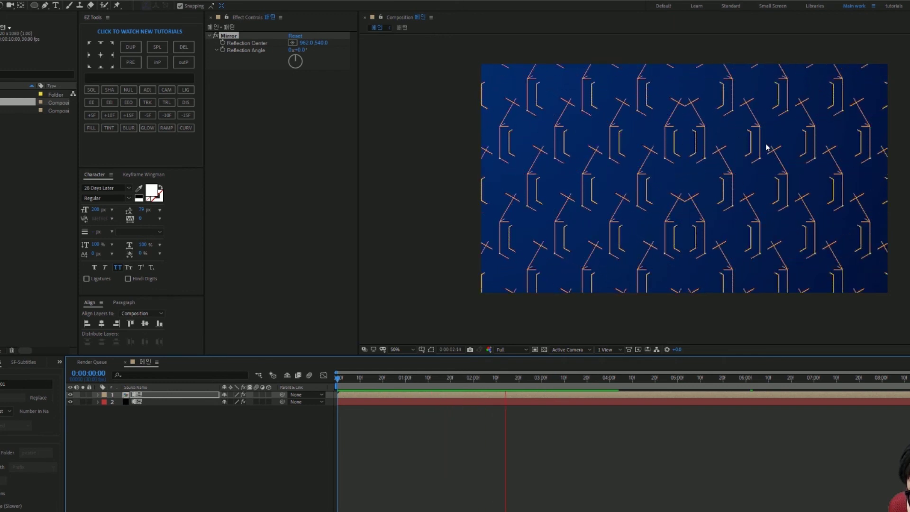
# Compare the pattern with Mirror off and on, then duplicate it as Mirror 2.
pyautogui.click(216, 35)
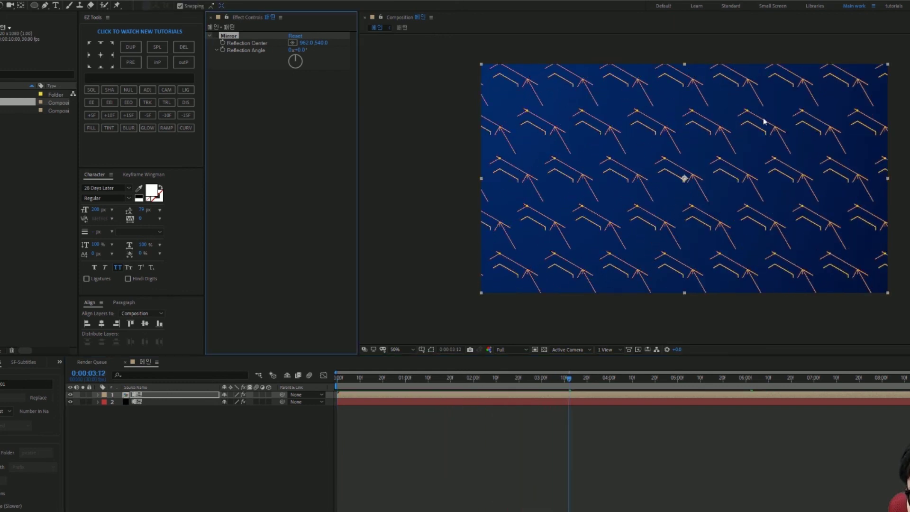
pyautogui.press('space')
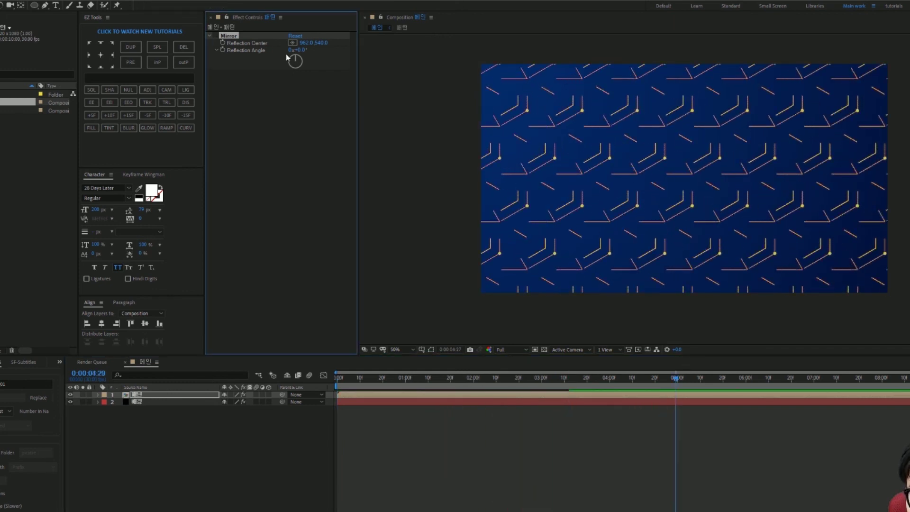
pyautogui.click(216, 36)
pyautogui.press('space')
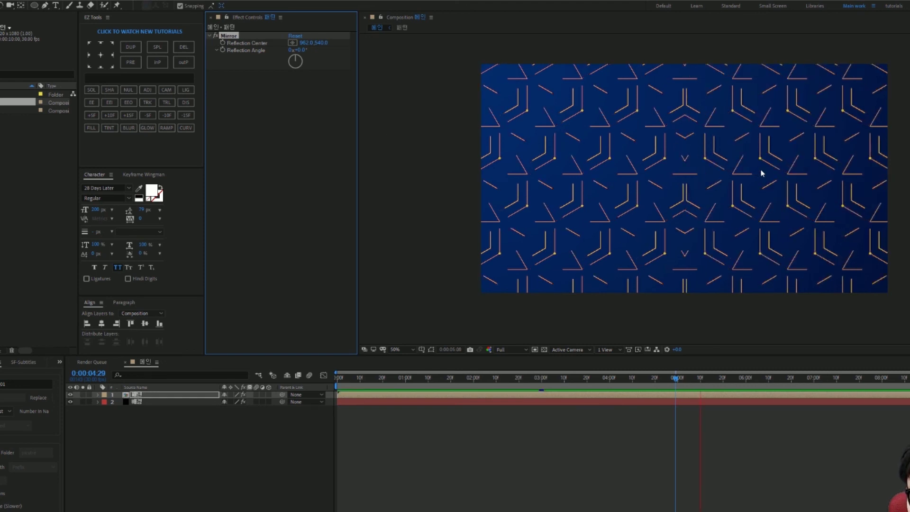
pyautogui.press('space')
pyautogui.hotkey('ctrl', 'd')
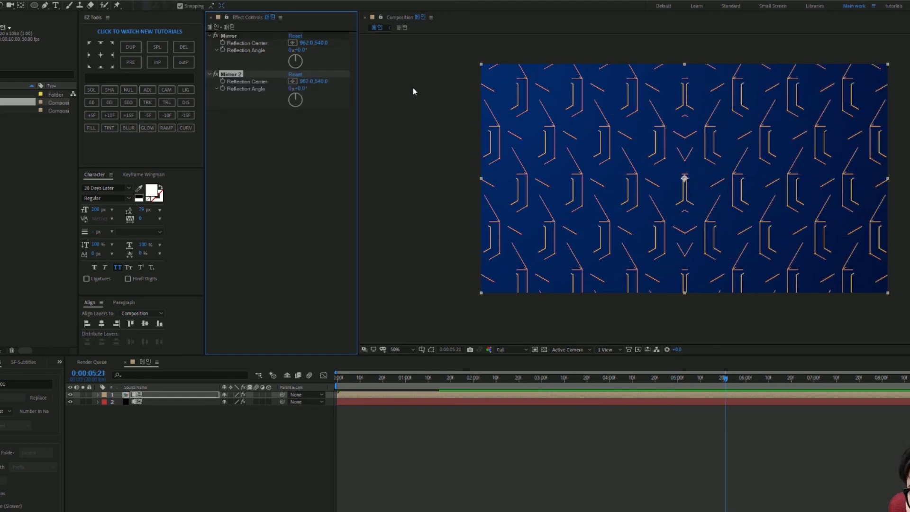
# Try Mirror 2 Reflection Angle at 180° then 90° and preview the result.
pyautogui.click(304, 88)
pyautogui.write('0')
pyautogui.press('Return')
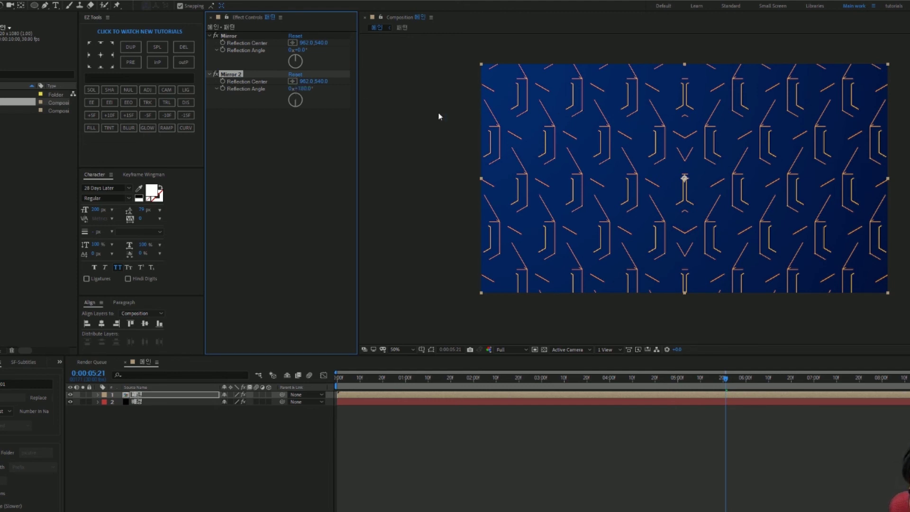
pyautogui.click(304, 89)
pyautogui.write('90')
pyautogui.press('Return')
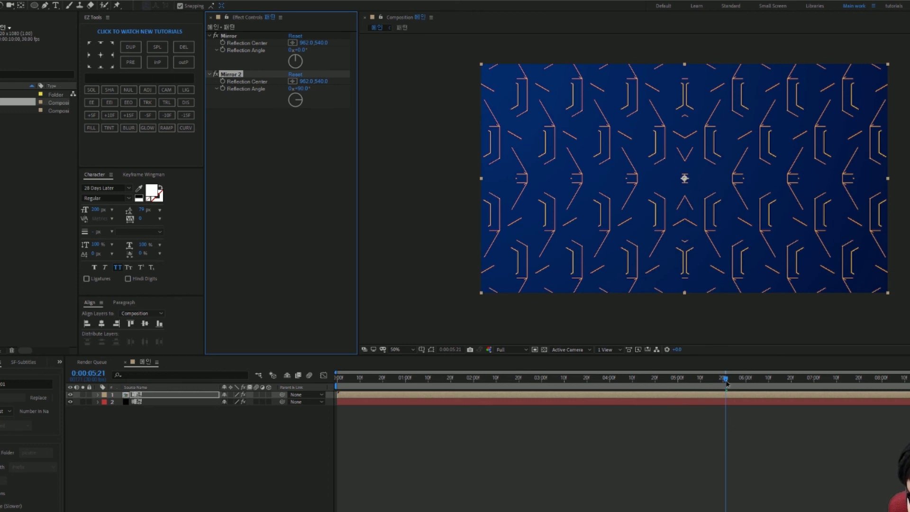
pyautogui.press('space')
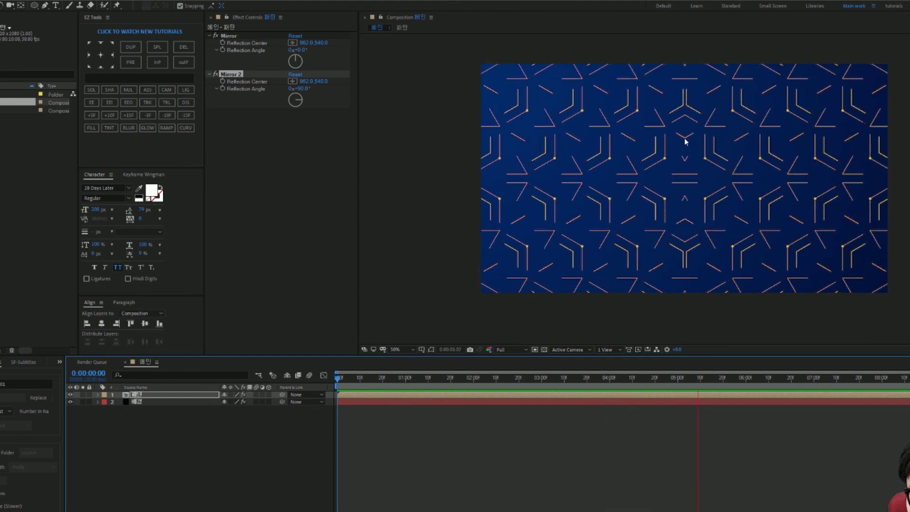
pyautogui.press('space')
# Select both Mirror and Mirror 2 in Effect Controls.
pyautogui.click(238, 129)
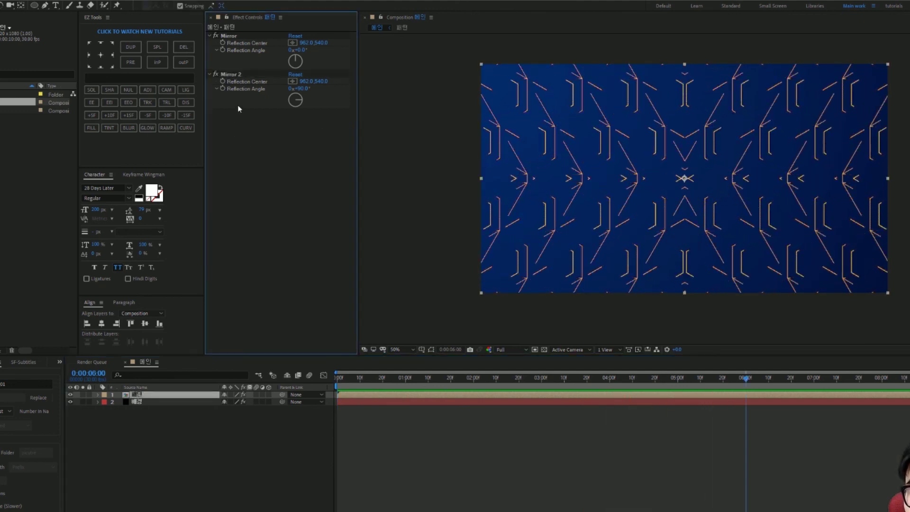
pyautogui.click(236, 76)
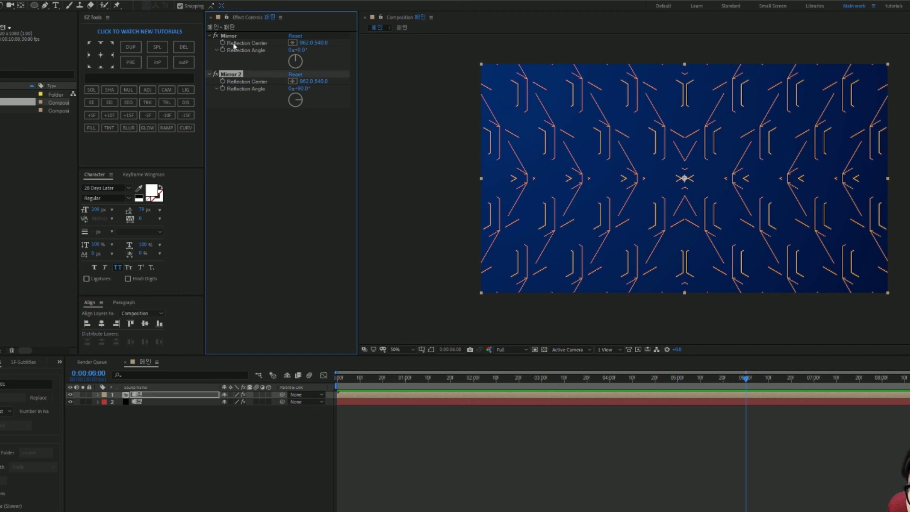
pyautogui.keyDown('shift'); pyautogui.click(232, 36); pyautogui.keyUp('shift')
# Delete both Mirror effects and select the 패턴 layer.
pyautogui.press('Delete')
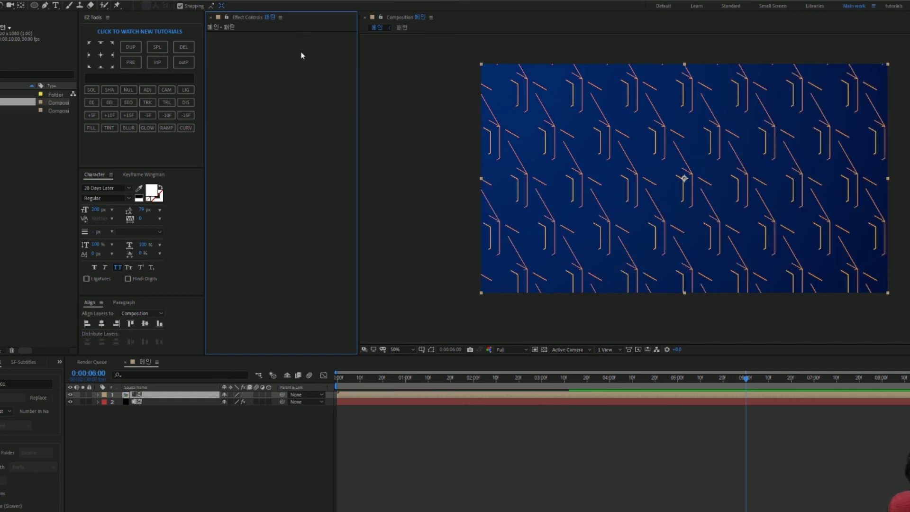
pyautogui.click(196, 435)
pyautogui.click(135, 395)
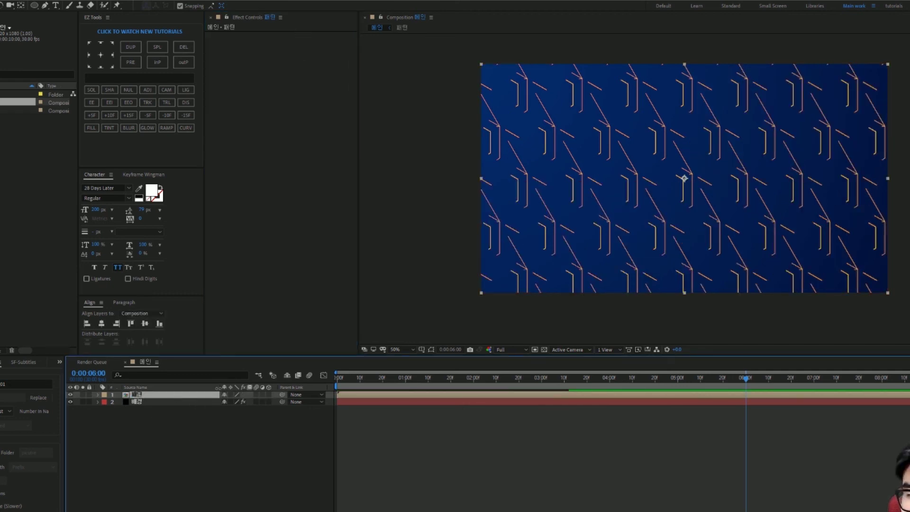
# Duplicate the 패턴 layer, enable Collapse Transformations, and move the top copy to 960,574.
pyautogui.hotkey('ctrl', 'd')
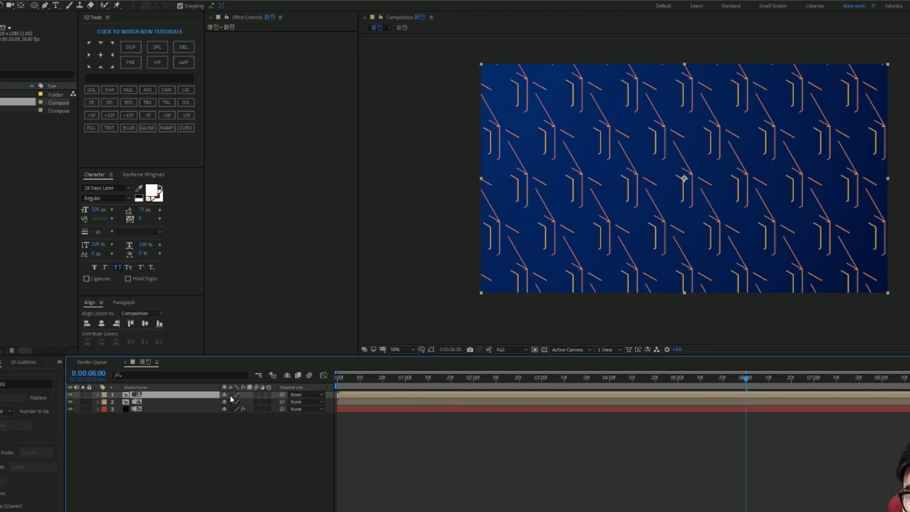
pyautogui.click(230, 395)
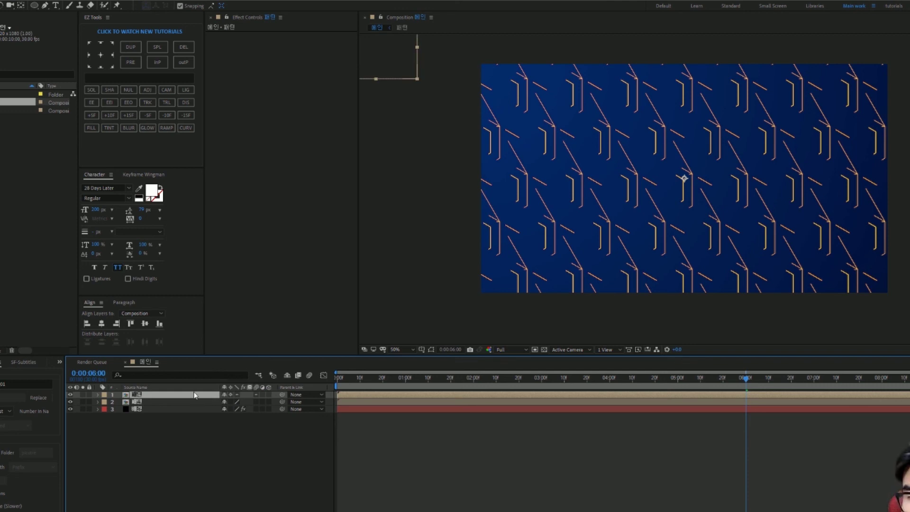
pyautogui.press('p')
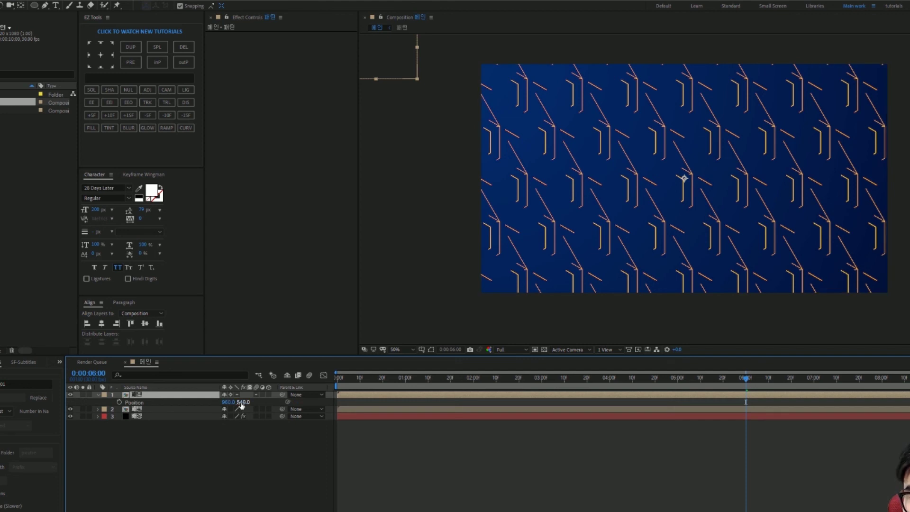
pyautogui.moveTo(244, 402); pyautogui.dragTo(258, 406)
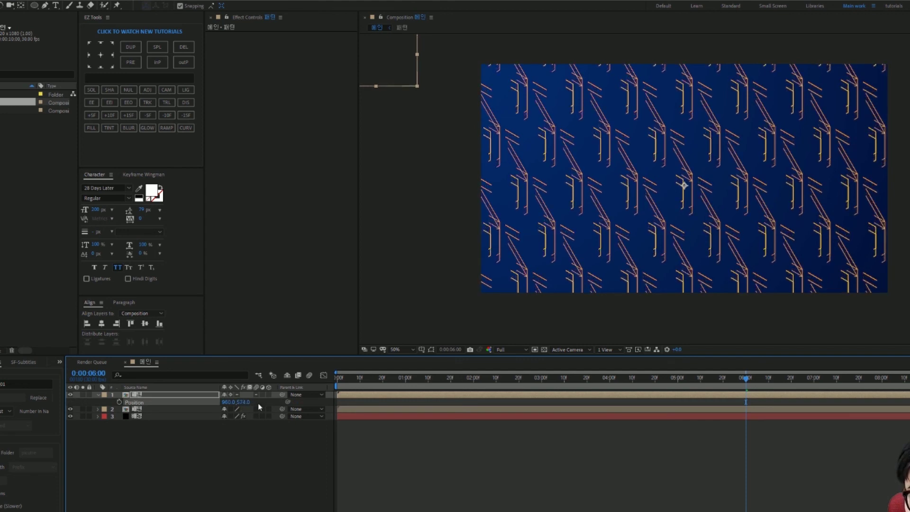
pyautogui.press('Return')
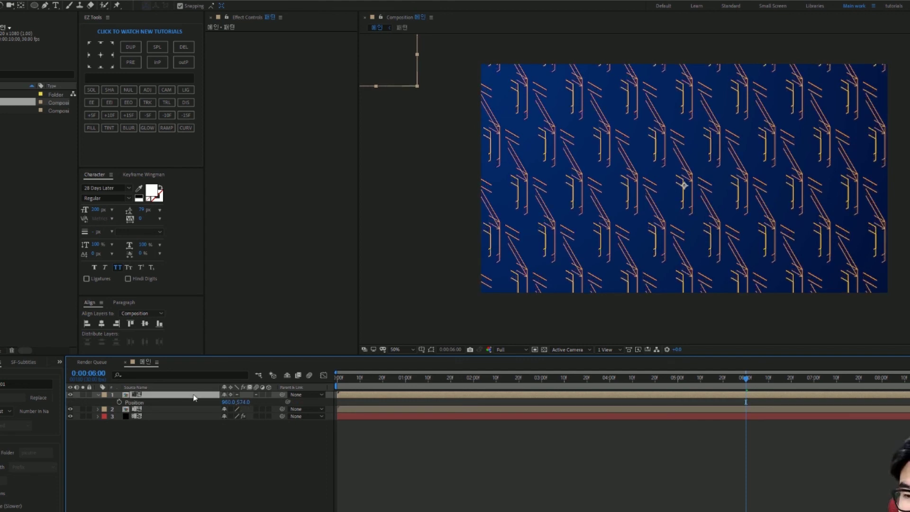
# Set the top pattern copy's Rotation to 180°.
pyautogui.press('r')
pyautogui.click(234, 402)
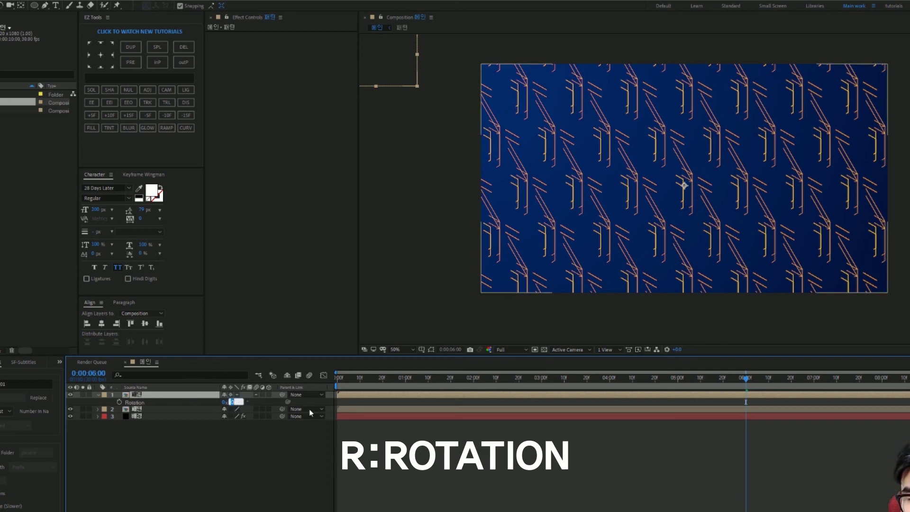
pyautogui.write('180')
pyautogui.press('Return')
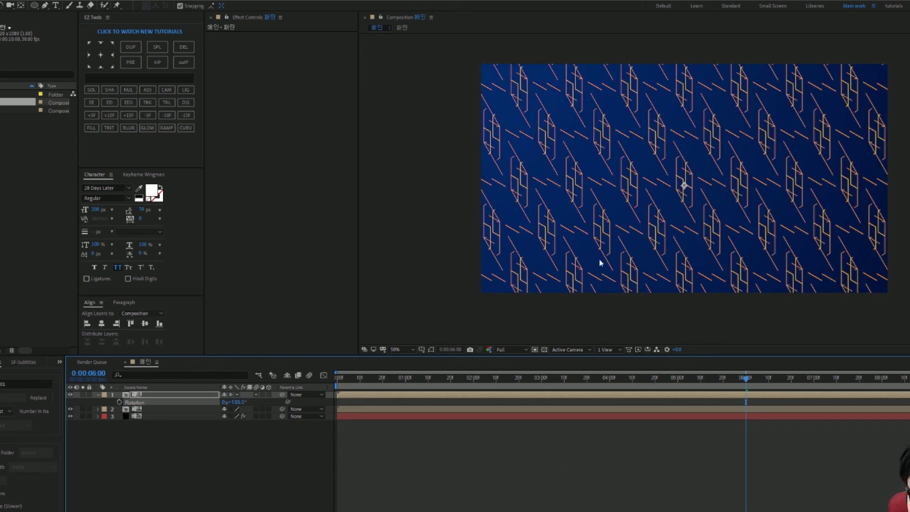
# Preview the interlocked pattern and inspect frames around 3:02 and 3:16, then deselect the layer.
pyautogui.press('space')
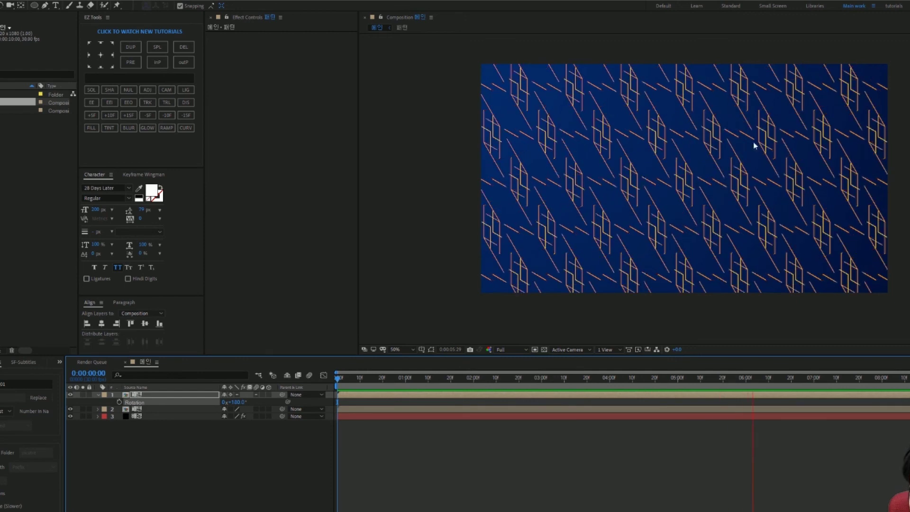
pyautogui.moveTo(575, 378); pyautogui.dragTo(546, 378)
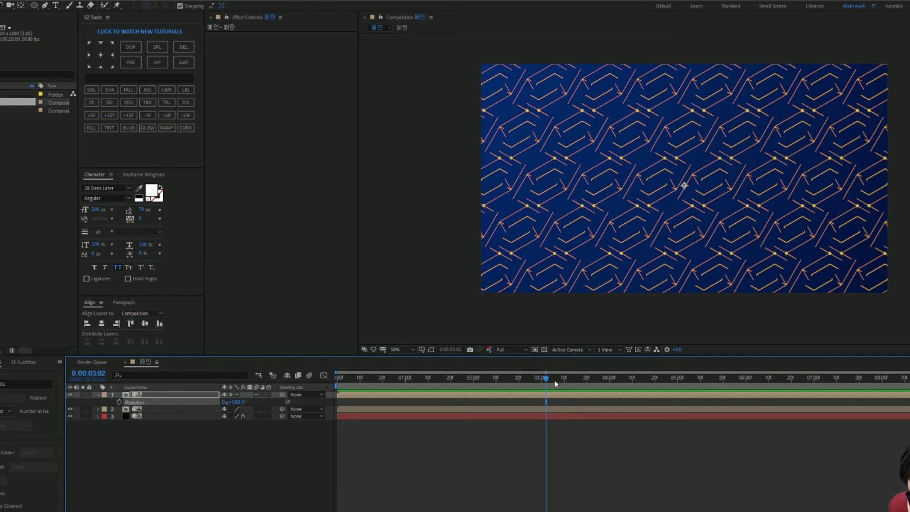
pyautogui.moveTo(557, 379)
pyautogui.mouseDown()
pyautogui.moveTo(578, 379)
pyautogui.moveTo(526, 378)
pyautogui.mouseUp()
pyautogui.click(220, 462)
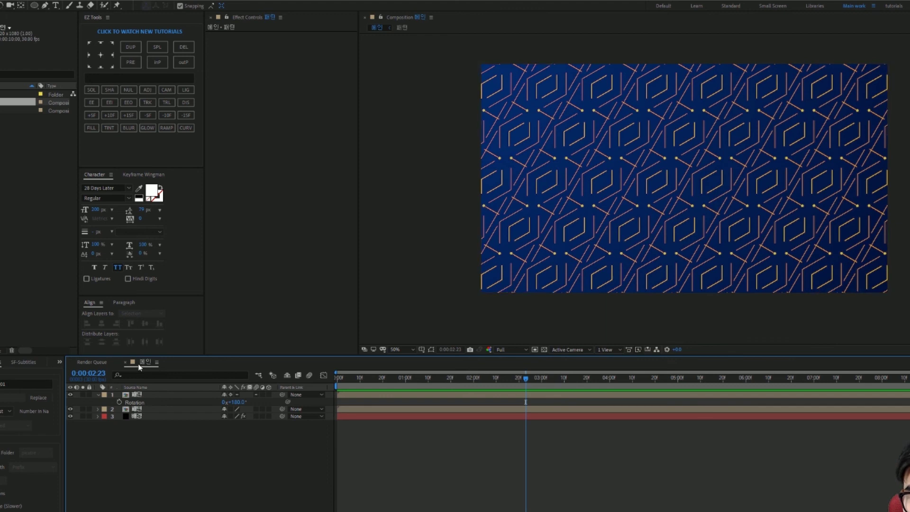
# Open the 패턴 precomp and move to the frame at 3:05.
pyautogui.doubleClick(154, 410)
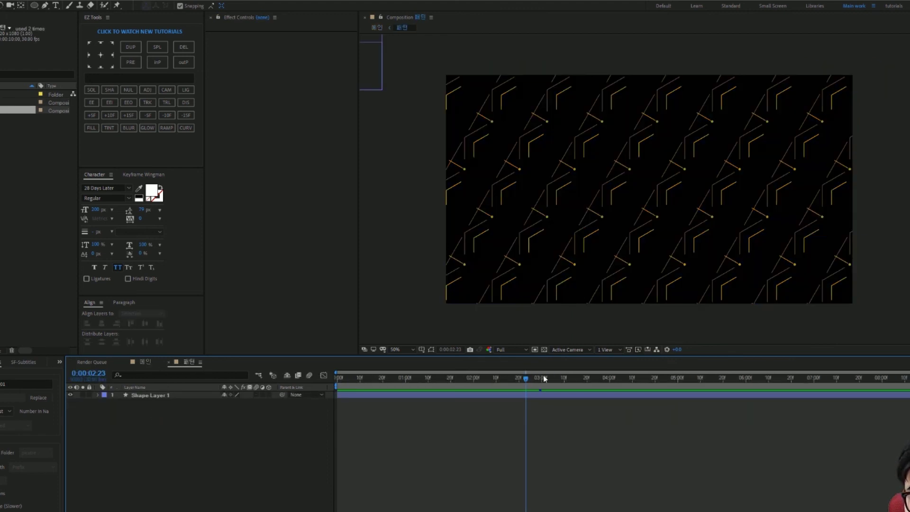
pyautogui.moveTo(543, 378); pyautogui.dragTo(553, 378)
pyautogui.scroll(3, 619, 217)
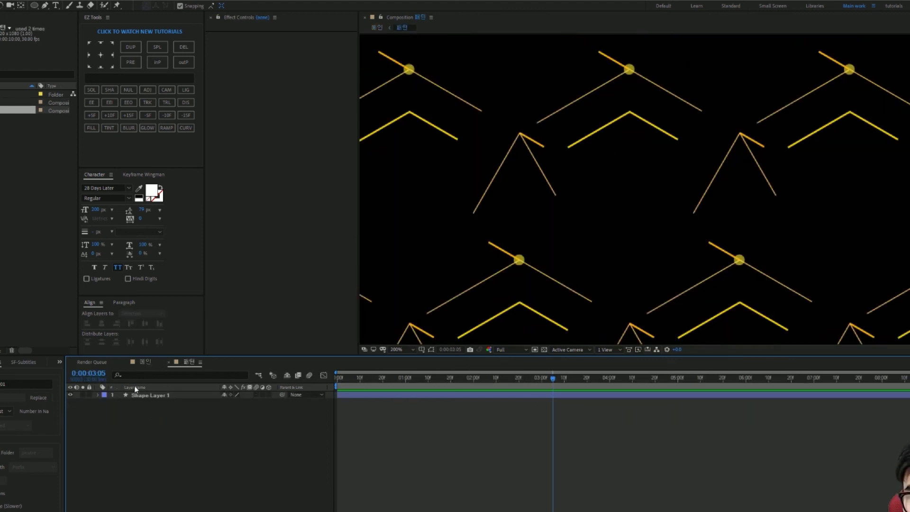
# Change Shape Layer 1's Polystar 1 Points to 60 so the chevrons become arcs.
pyautogui.click(98, 395)
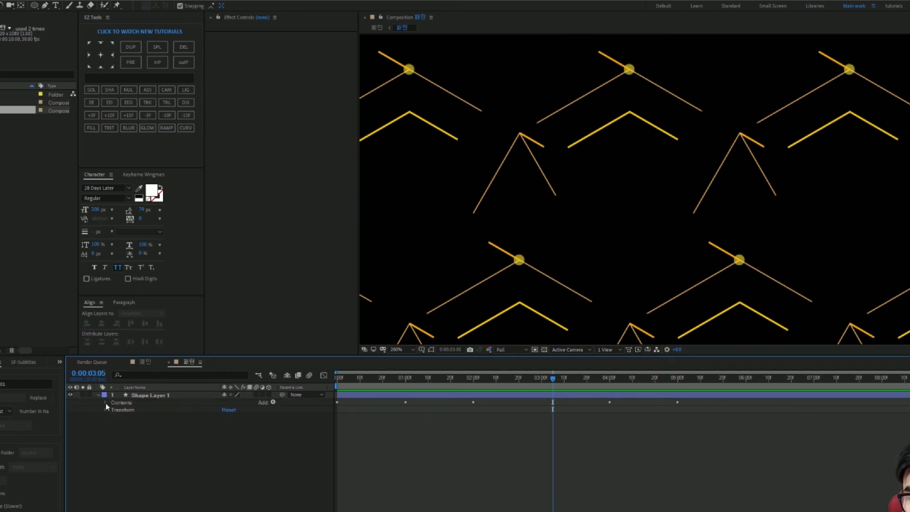
pyautogui.click(105, 402)
pyautogui.click(112, 409)
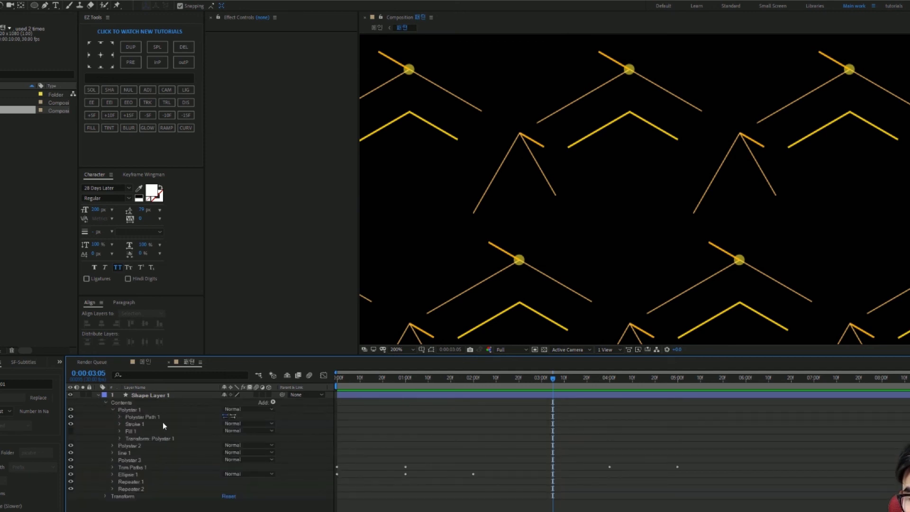
pyautogui.click(121, 417)
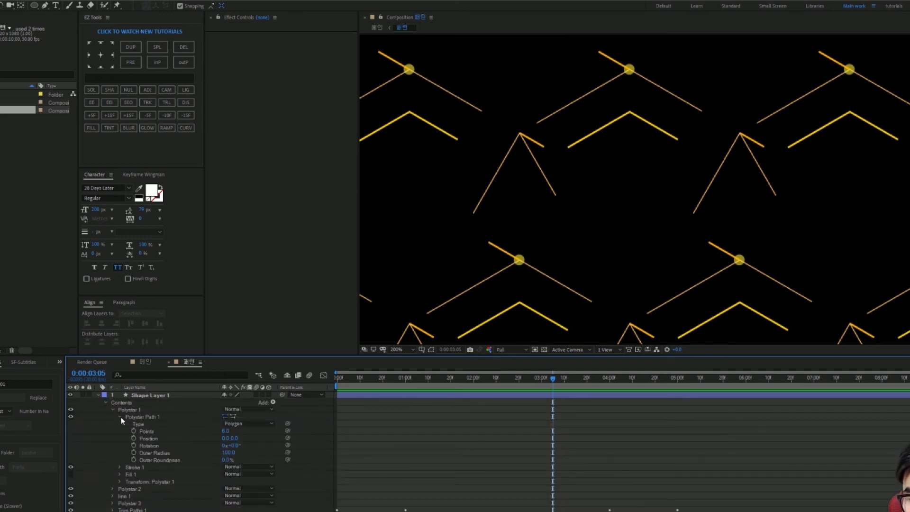
pyautogui.click(225, 431)
pyautogui.write('60')
pyautogui.press('Return')
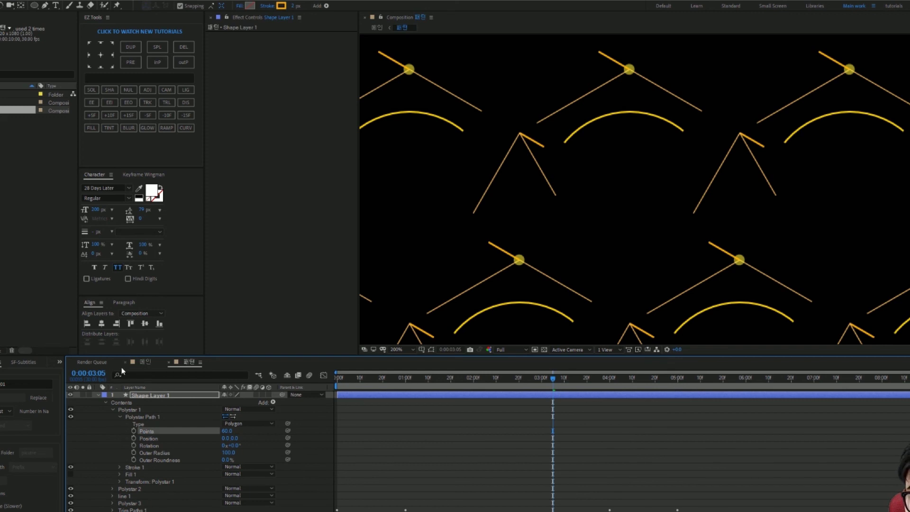
pyautogui.click(144, 364)
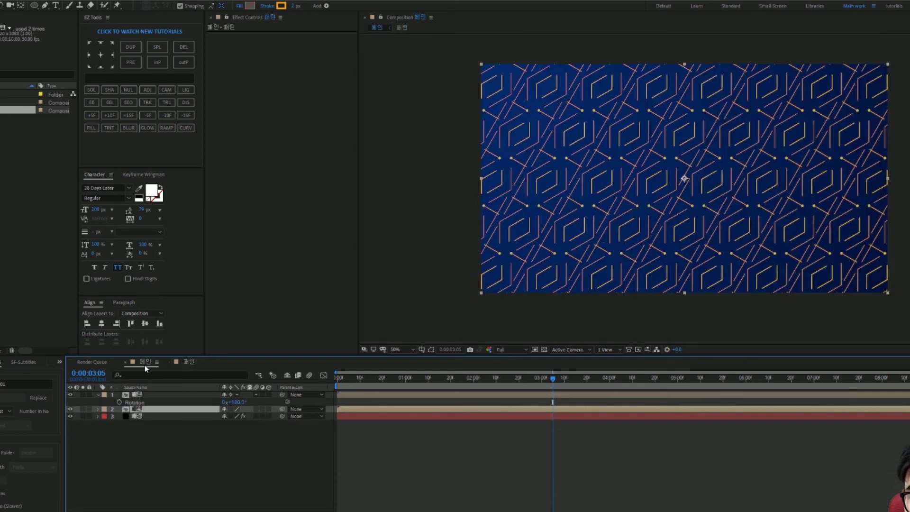
pyautogui.press('space')
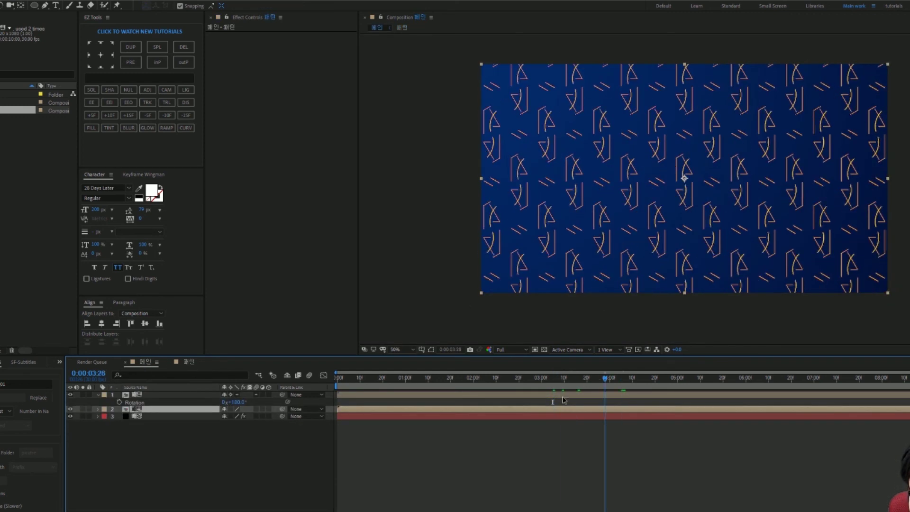
pyautogui.press('space')
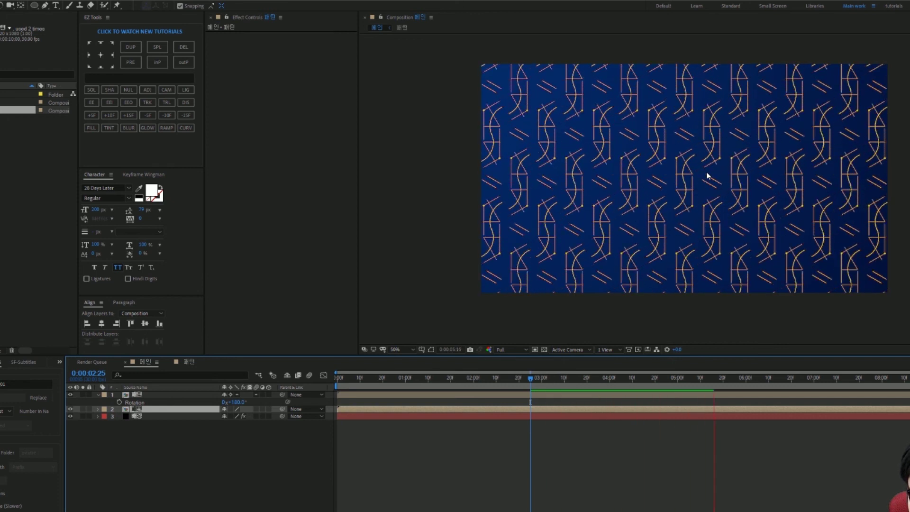
pyautogui.press('space')
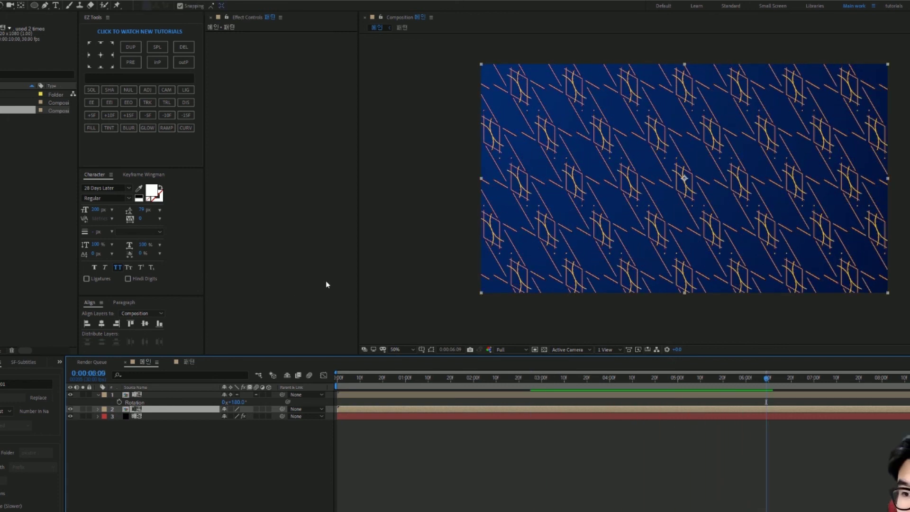